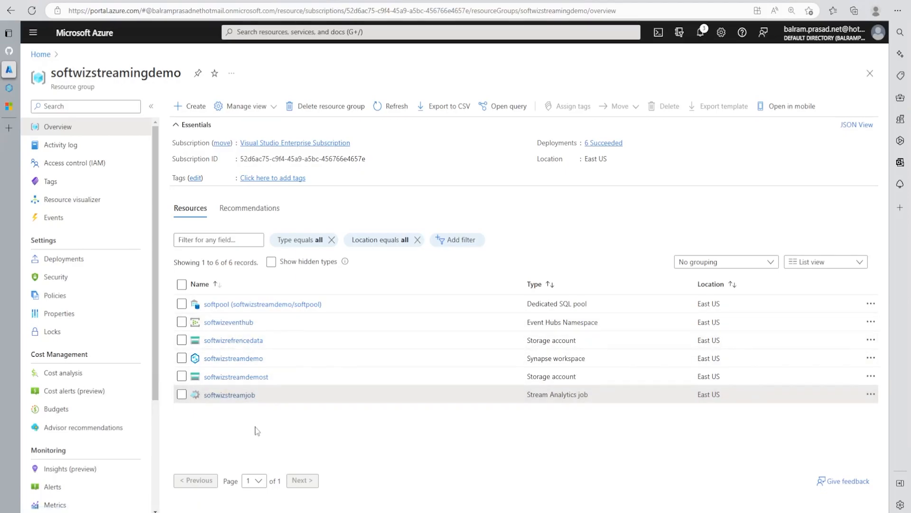
# Open the details of the user-info.csv blob in the masterdata container of the softwizrefrencedata storage account
pyautogui.click(248, 344)
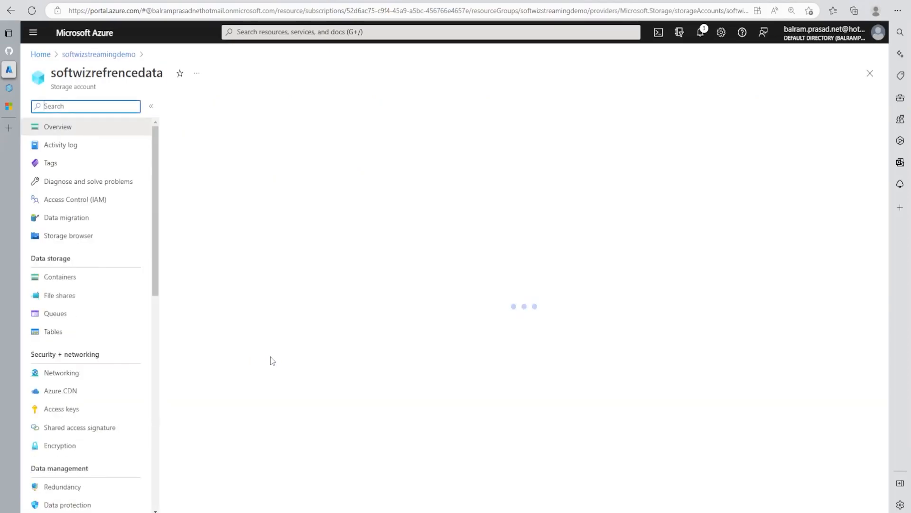
pyautogui.click(83, 255)
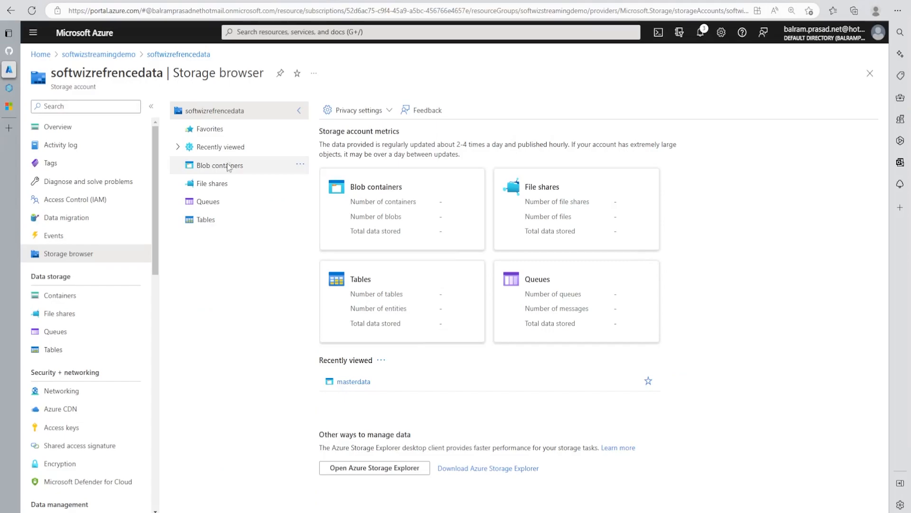
pyautogui.click(231, 166)
pyautogui.click(382, 229)
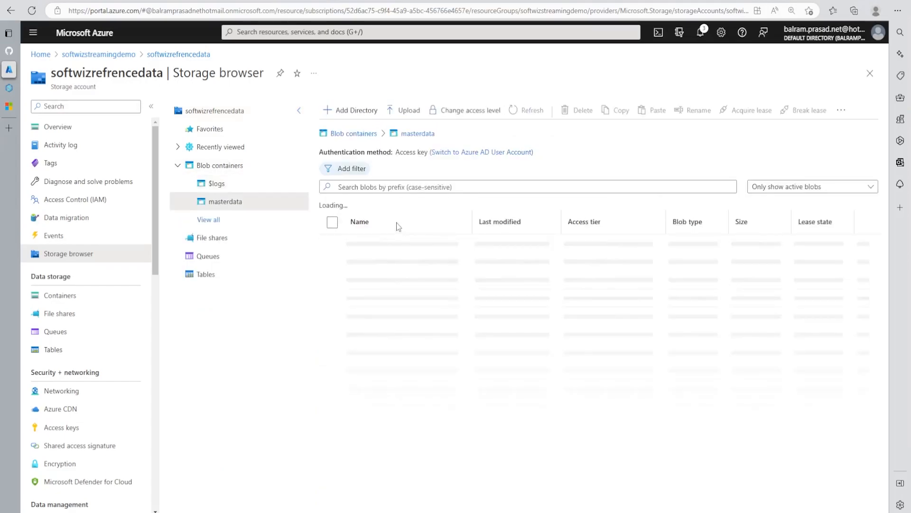
pyautogui.click(378, 244)
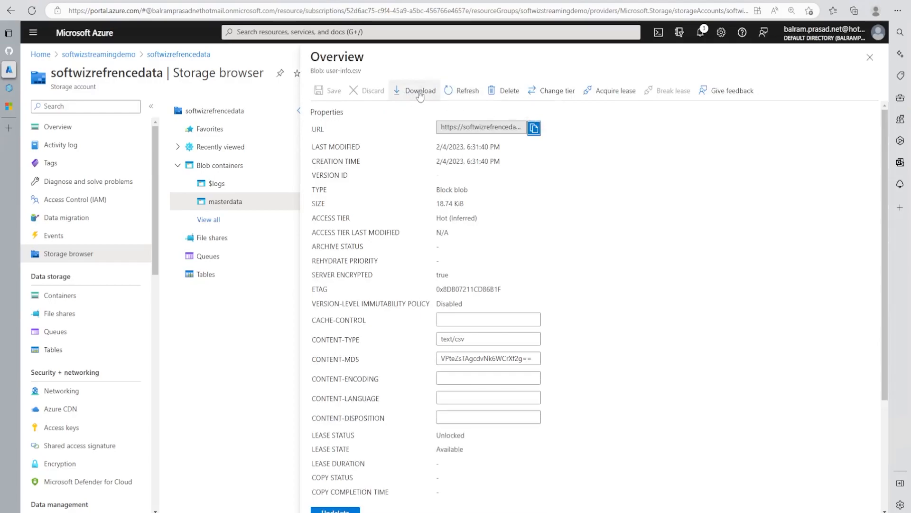
# Download user-info.csv and review its header columns in Notepad, closing the file and the blob details when done
pyautogui.click(417, 91)
pyautogui.click(716, 57)
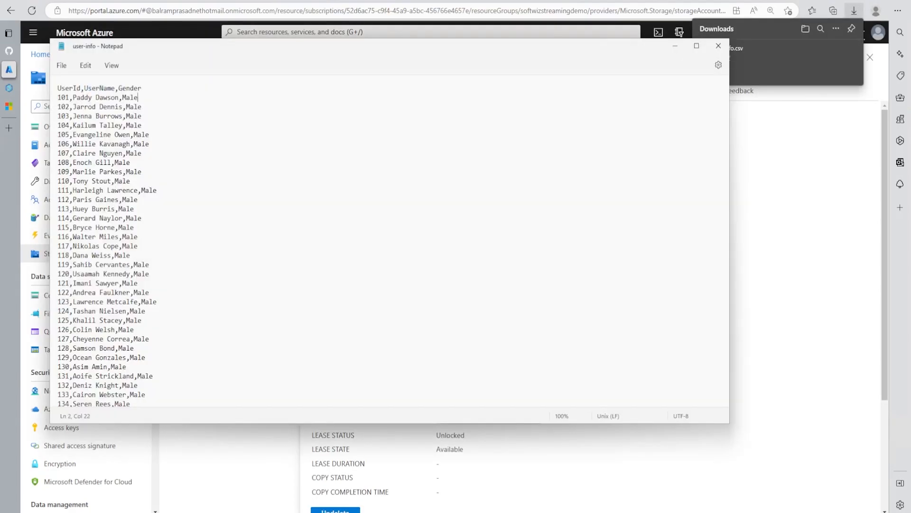
pyautogui.moveTo(57, 88); pyautogui.dragTo(60, 94)
pyautogui.click(76, 88)
pyautogui.click(97, 88)
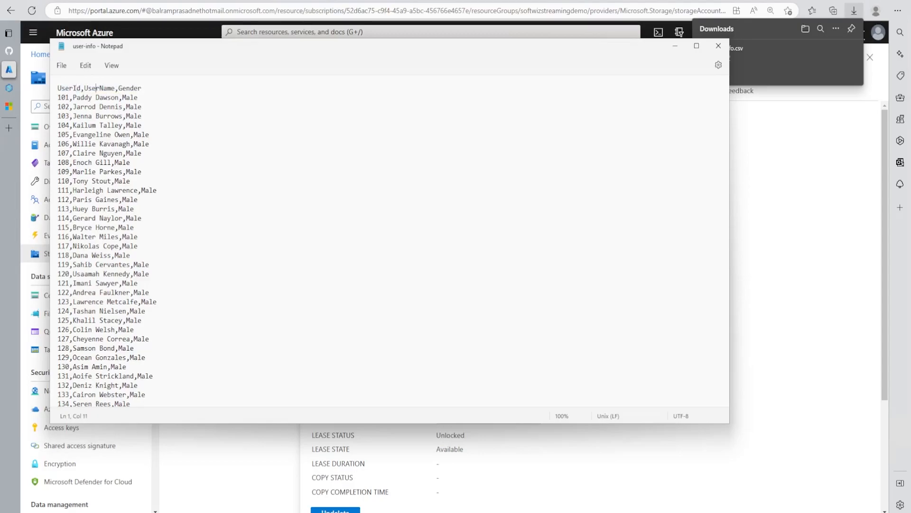
pyautogui.click(718, 45)
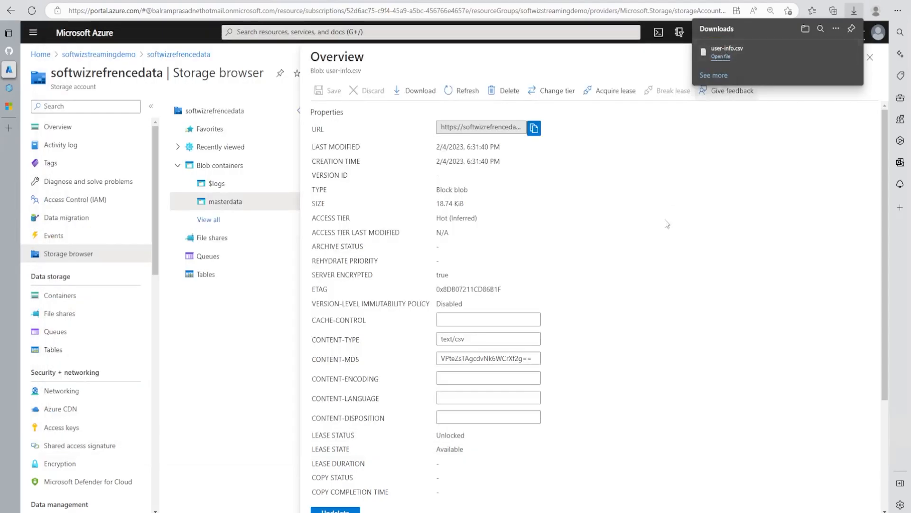
pyautogui.click(871, 58)
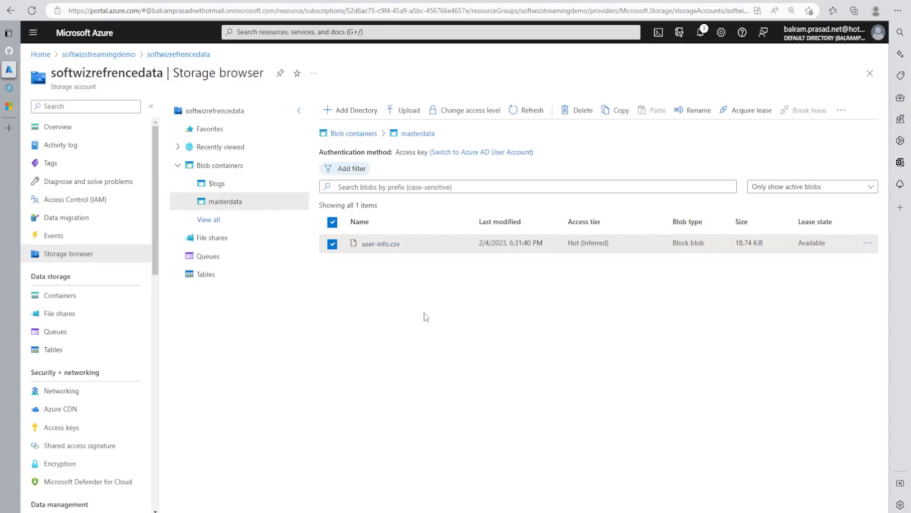
# Return to the softwizstreamingdemo resource group and open the event hub inside the softwizeventhub namespace
pyautogui.click(98, 54)
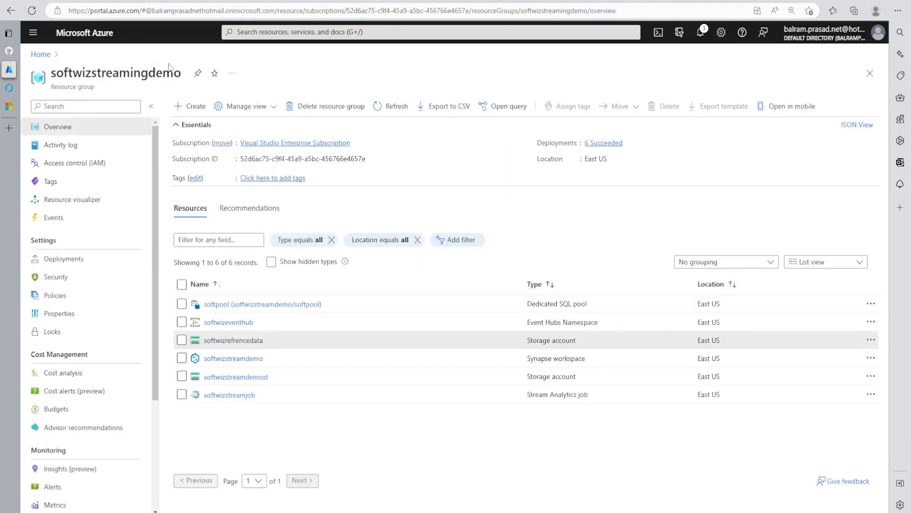
pyautogui.click(237, 322)
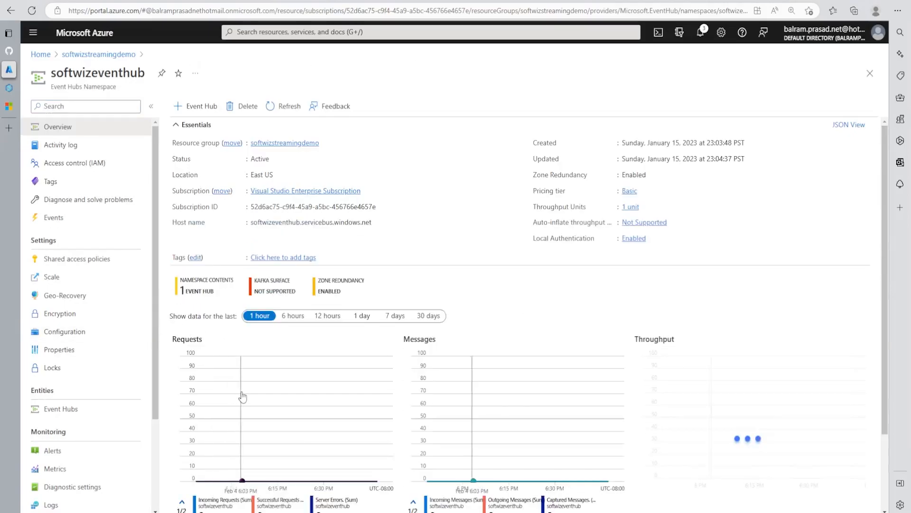
pyautogui.scroll(-2, 237, 394)
pyautogui.click(204, 491)
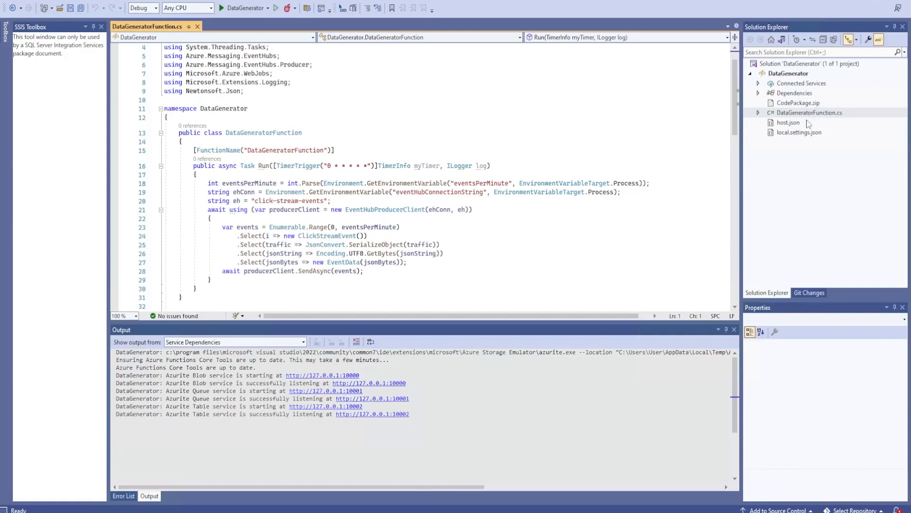
# In Visual Studio, close the Output and Error List windows and check the eventsPerMinute setting in local.settings.json
pyautogui.click(734, 329)
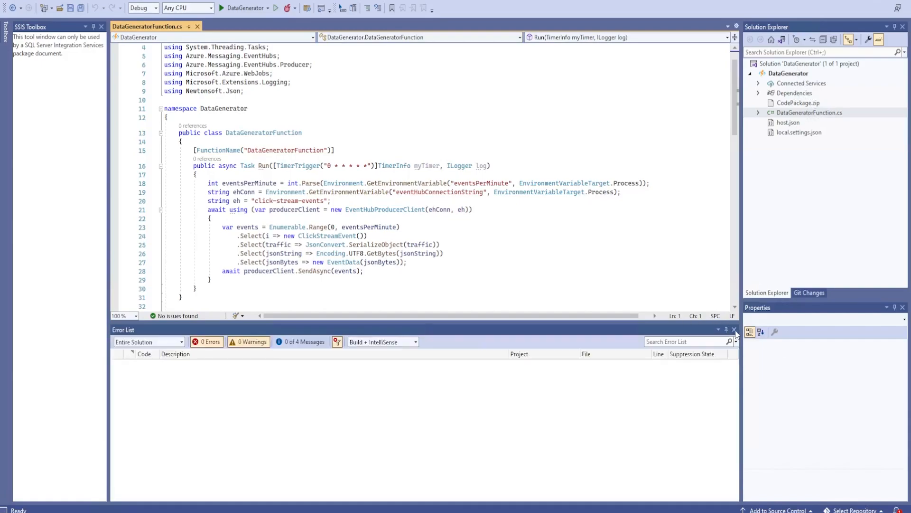
pyautogui.click(735, 317)
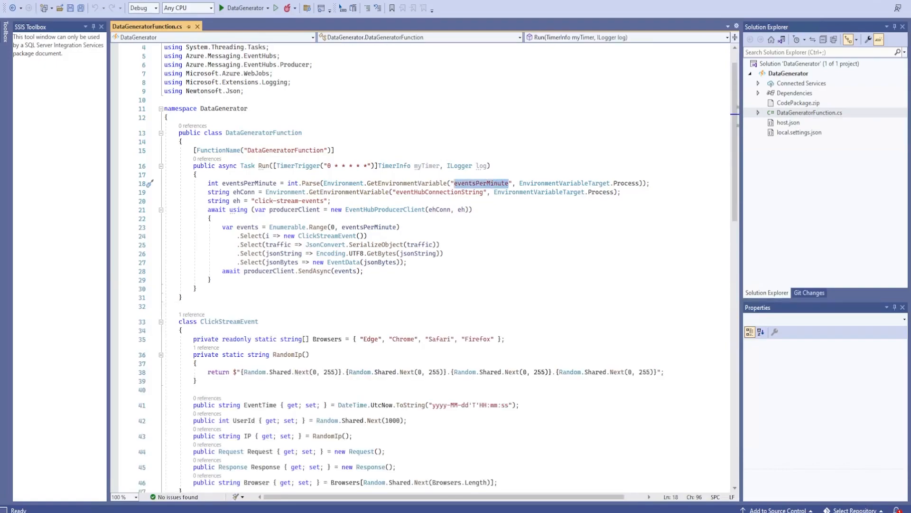
pyautogui.doubleClick(493, 184)
pyautogui.doubleClick(793, 132)
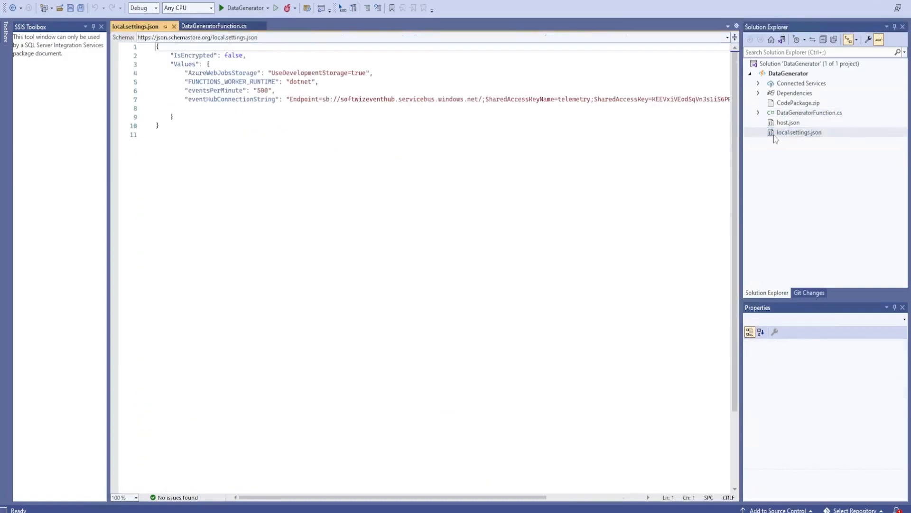
pyautogui.click(174, 27)
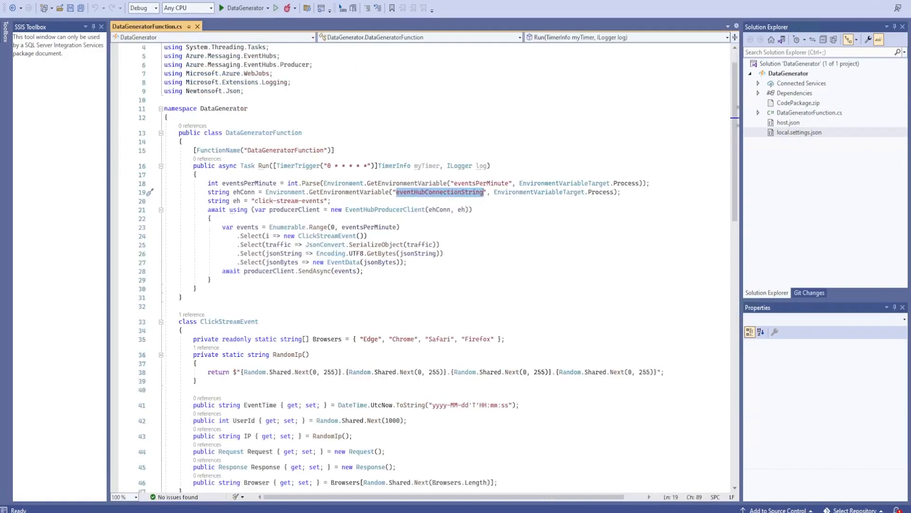
# Examine the event hub name variable and the producer client's SendAsync call in the Run method of DataGeneratorFunction.cs
pyautogui.doubleClick(237, 201)
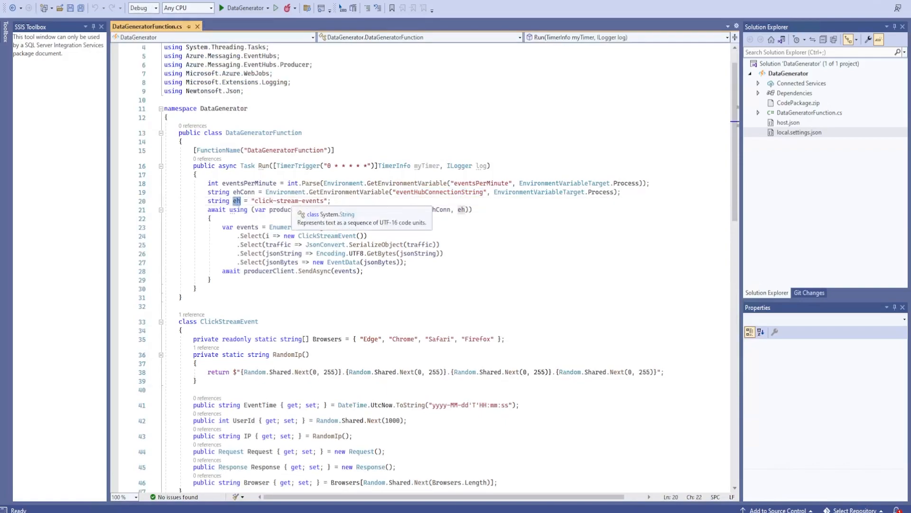
pyautogui.moveTo(266, 201); pyautogui.dragTo(322, 201)
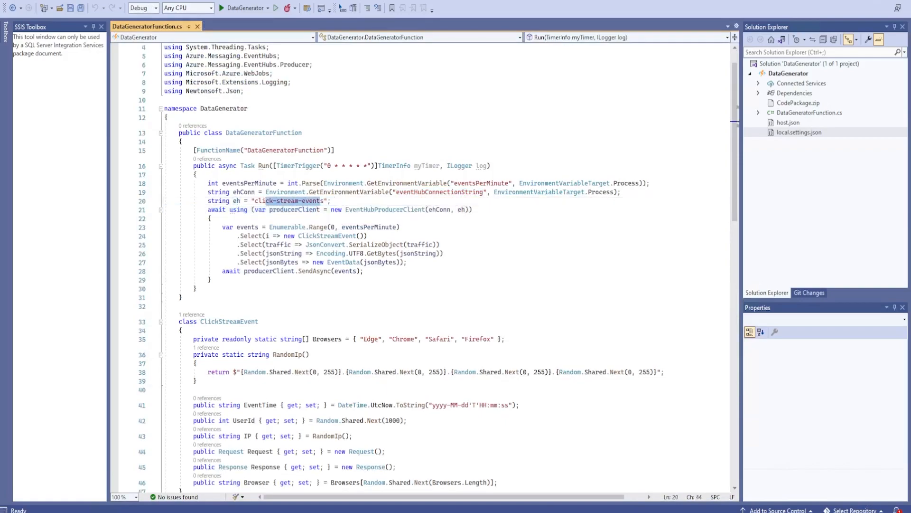
pyautogui.click(324, 271)
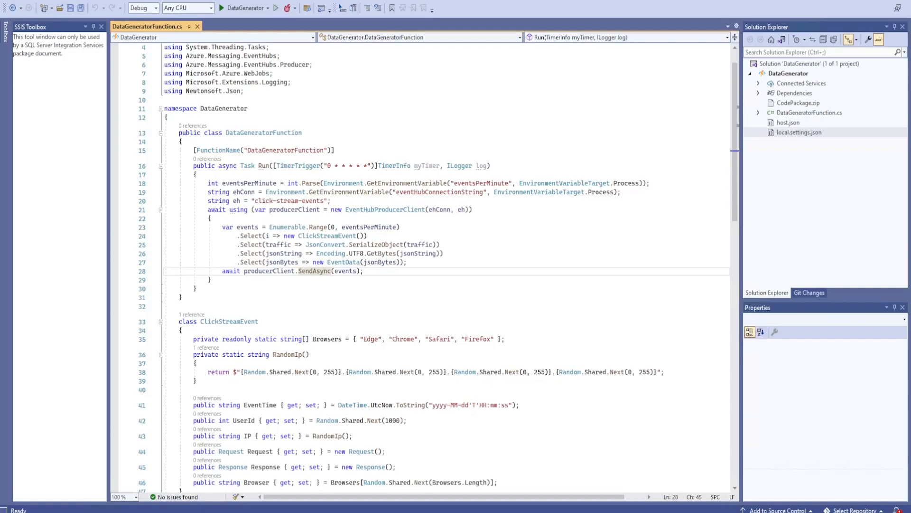
# Examine how the ClickStreamEvent class generates its Browsers, UserId, IP, Request and Response values
pyautogui.scroll(-1, 417, 351)
pyautogui.scroll(-1, 418, 352)
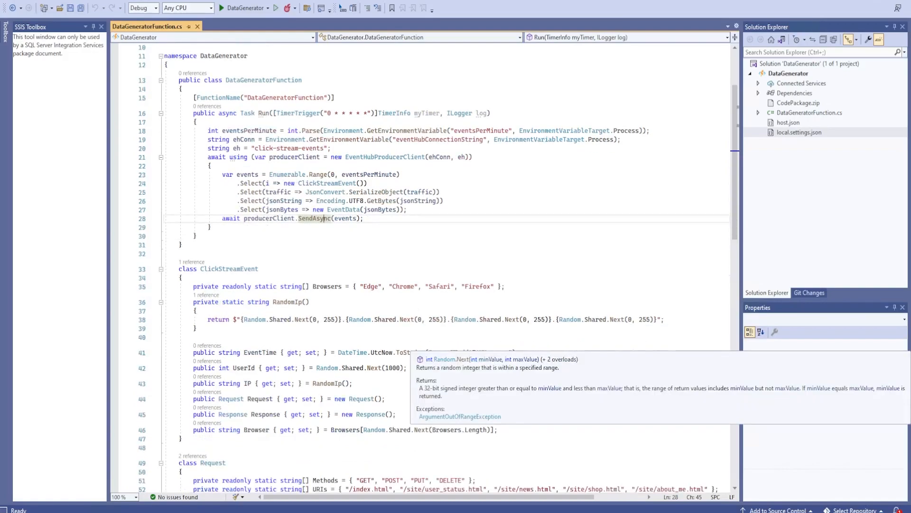
pyautogui.doubleClick(323, 287)
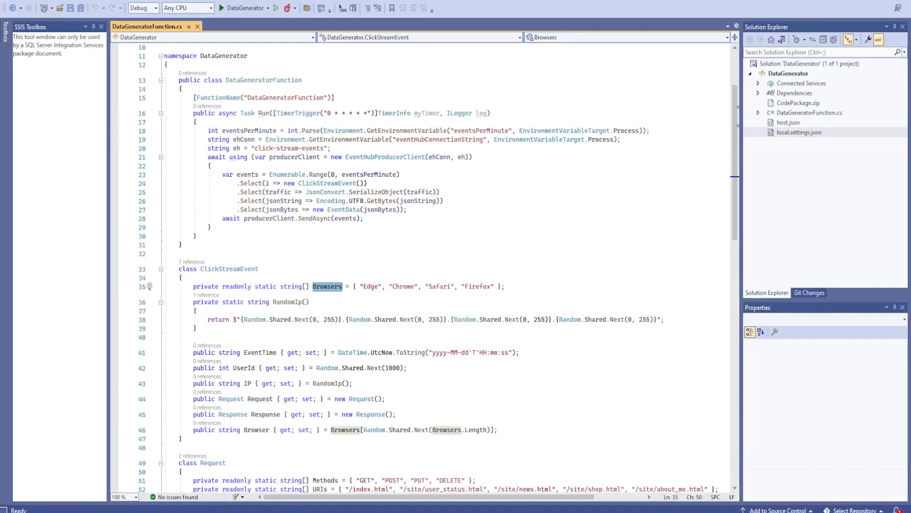
pyautogui.moveTo(247, 368); pyautogui.dragTo(408, 368)
pyautogui.click(355, 384)
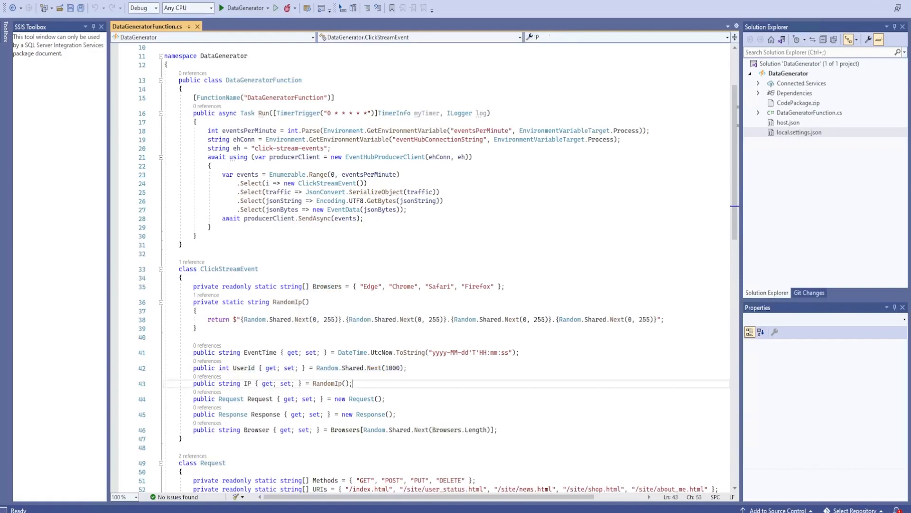
pyautogui.doubleClick(394, 367)
pyautogui.click(390, 398)
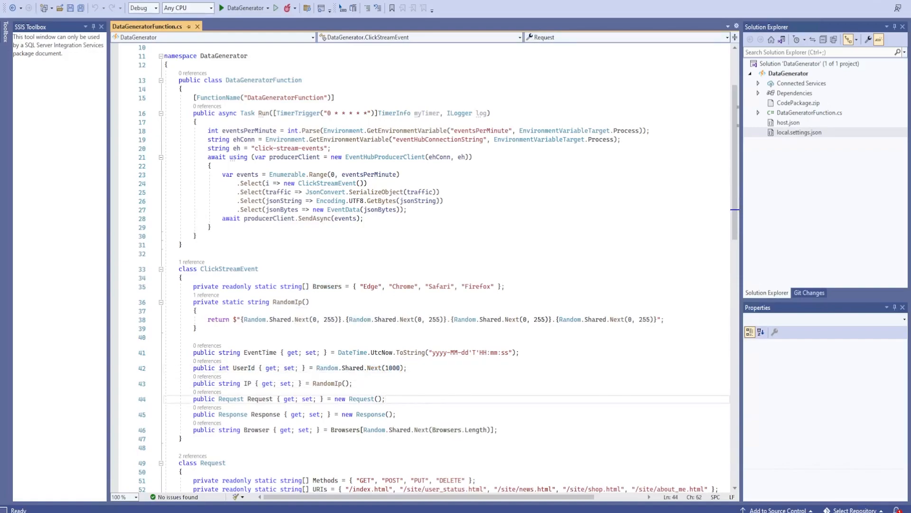
pyautogui.moveTo(277, 383); pyautogui.dragTo(354, 384)
pyautogui.scroll(-2, 354, 383)
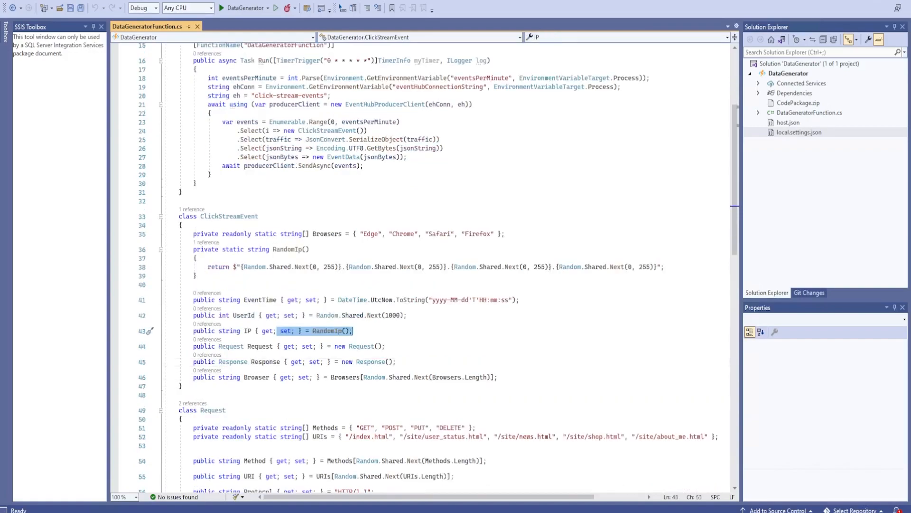
pyautogui.click(398, 361)
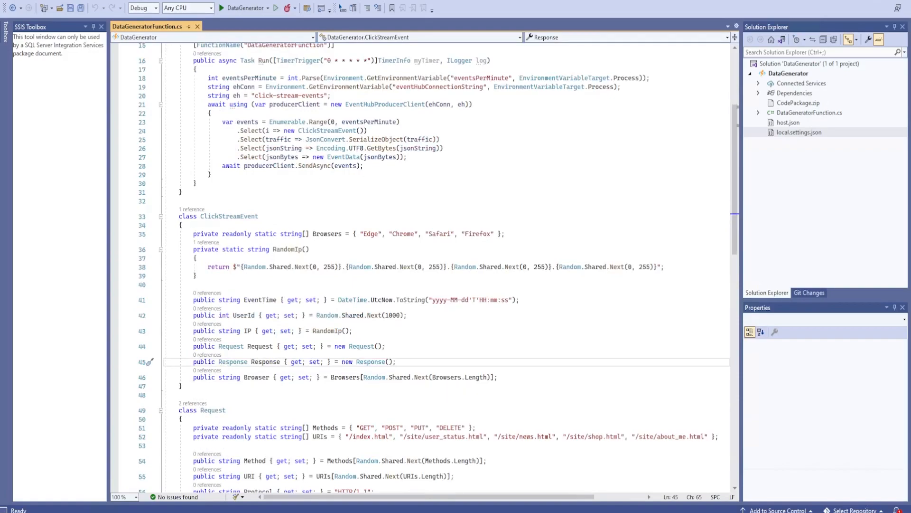
# Examine the Methods and URIs arrays in the Request class and the Codes array in the Response class
pyautogui.scroll(-2, 438, 267)
pyautogui.click(316, 384)
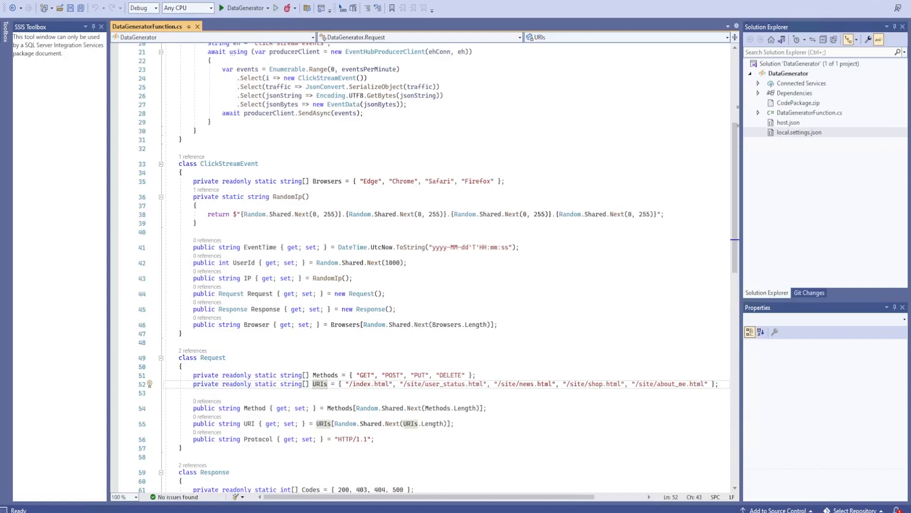
pyautogui.moveTo(339, 375); pyautogui.dragTo(469, 375)
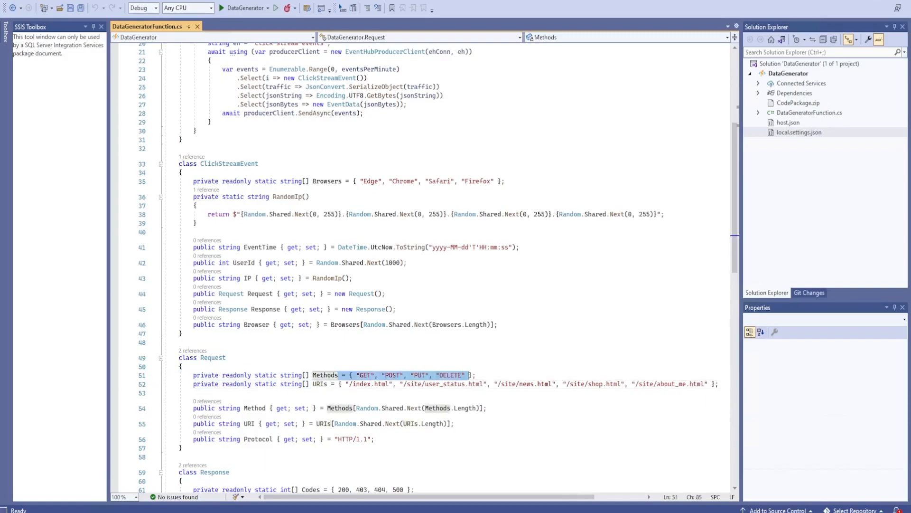
pyautogui.click(476, 375)
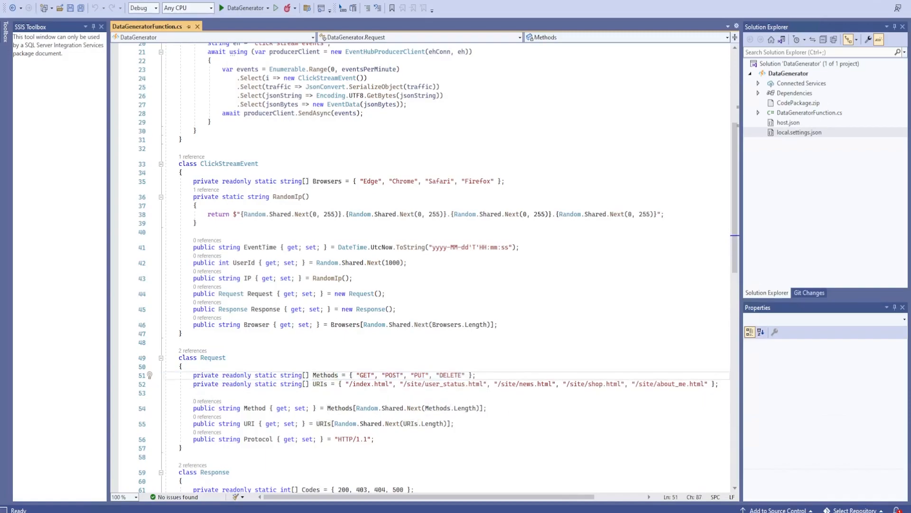
pyautogui.scroll(-1, 422, 266)
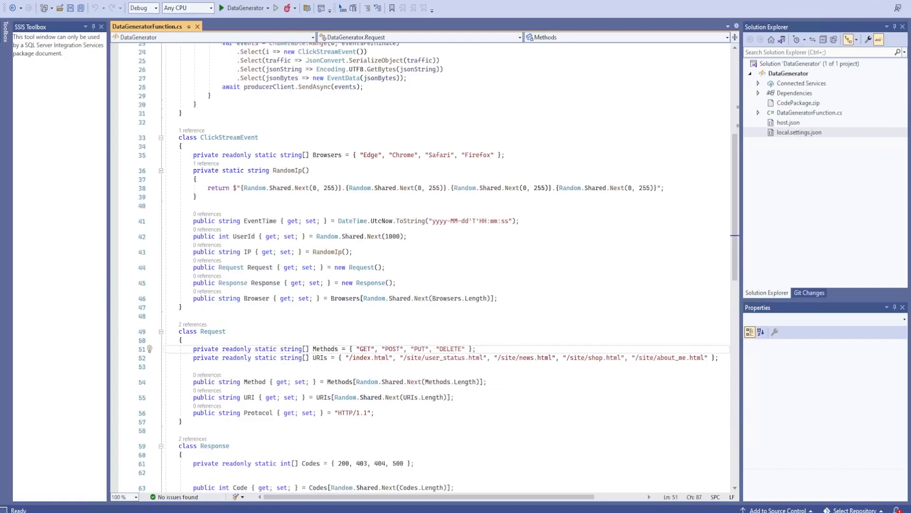
pyautogui.scroll(-3, 423, 266)
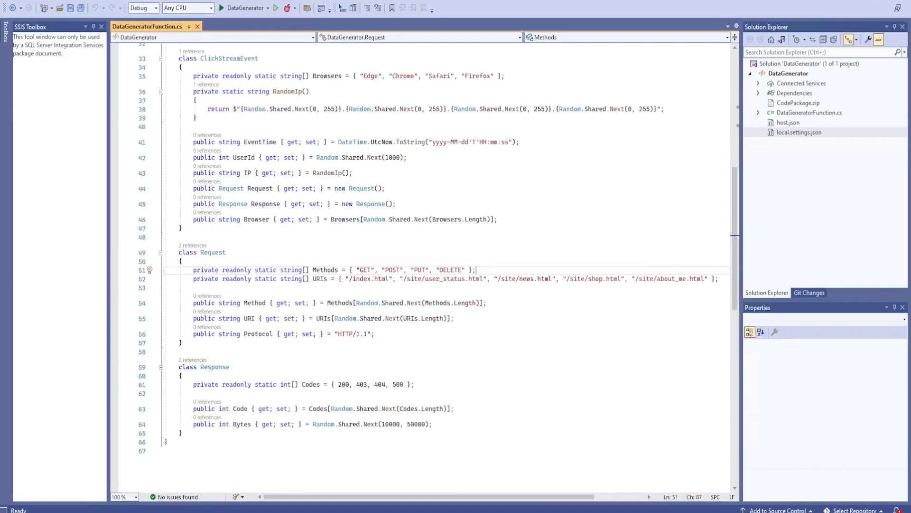
pyautogui.click(346, 385)
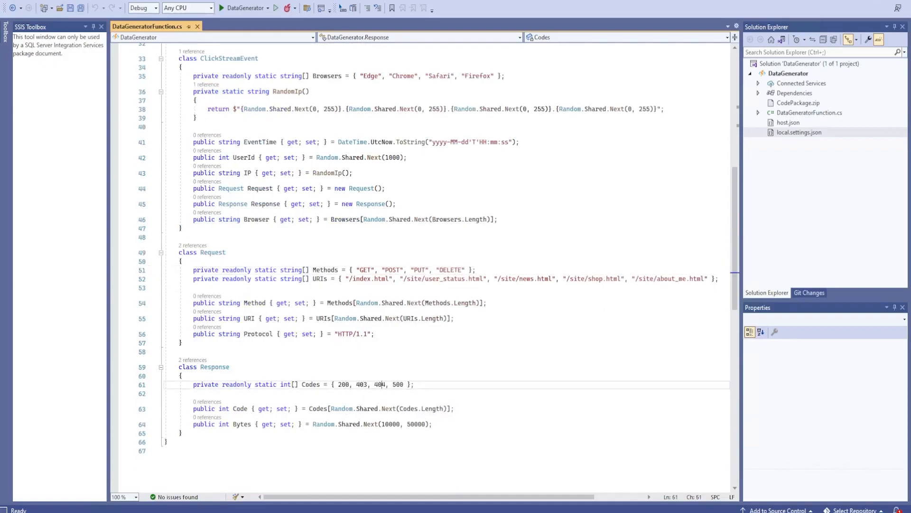
pyautogui.click(403, 384)
# Open local.settings.json again and inspect the Event Hubs endpoint in the eventHubConnectionString setting
pyautogui.scroll(6, 404, 384)
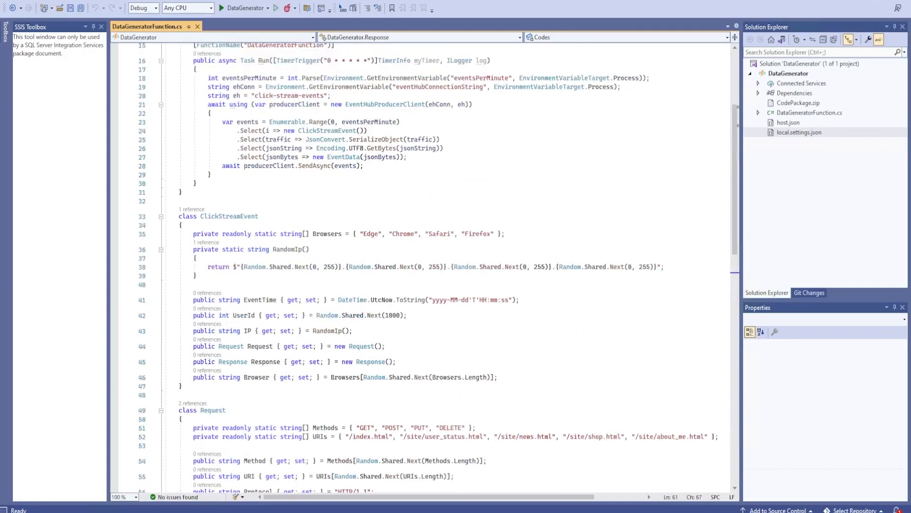
pyautogui.scroll(1, 437, 268)
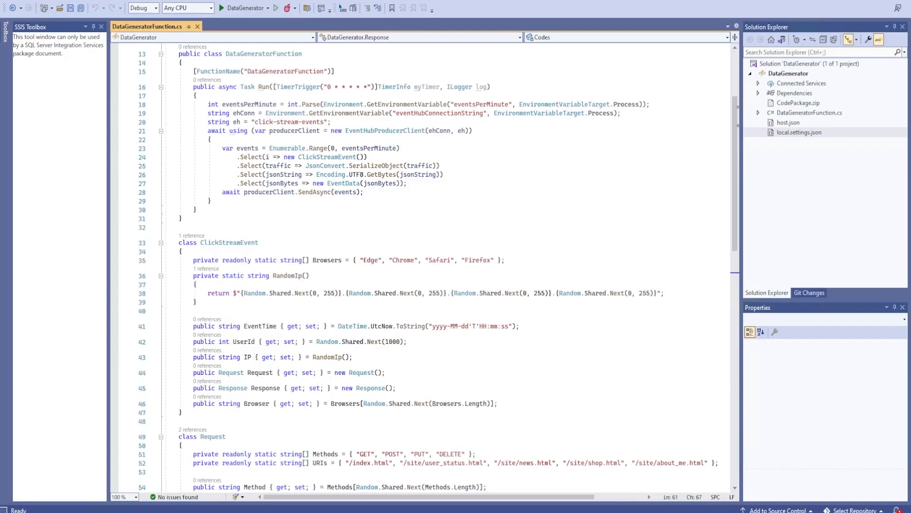
pyautogui.scroll(-1, 422, 266)
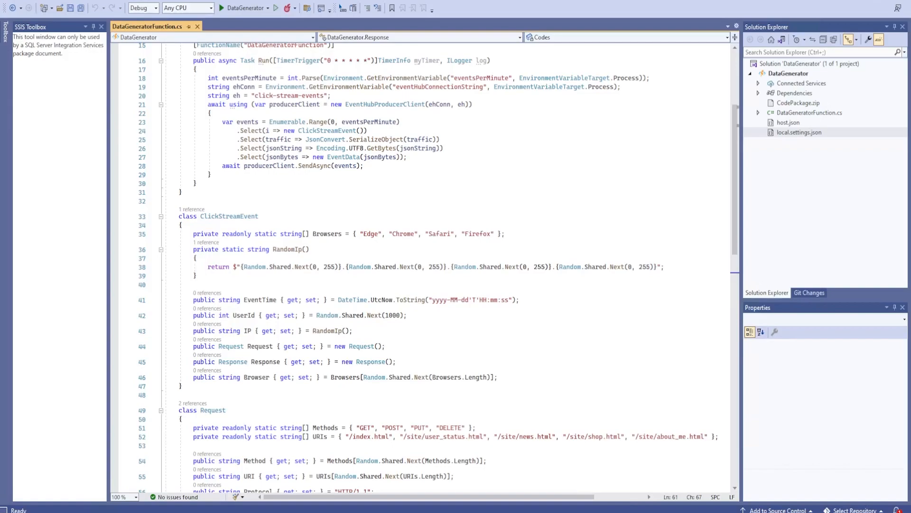
pyautogui.doubleClick(797, 132)
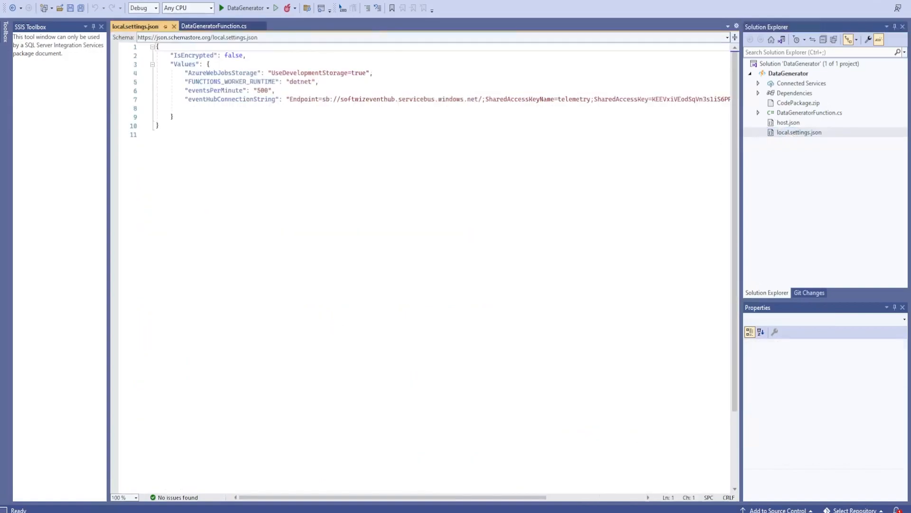
pyautogui.moveTo(388, 99); pyautogui.dragTo(435, 99)
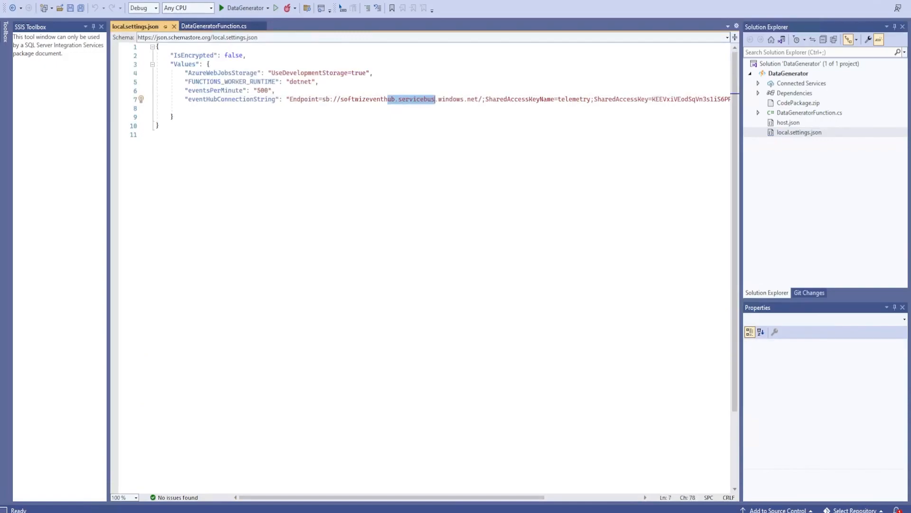
# Switch to the Azure portal and inspect the telemetry shared access policy of the softwizeventhub namespace
pyautogui.click(492, 512)
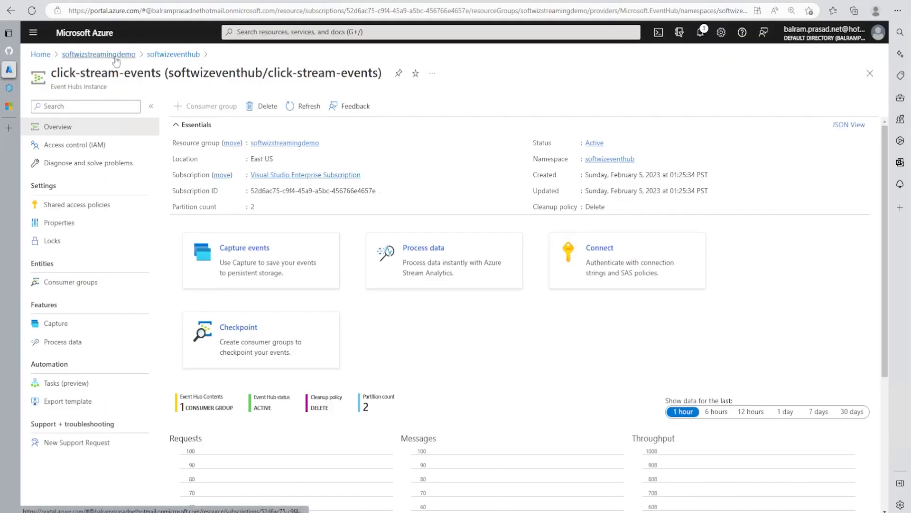
pyautogui.click(174, 55)
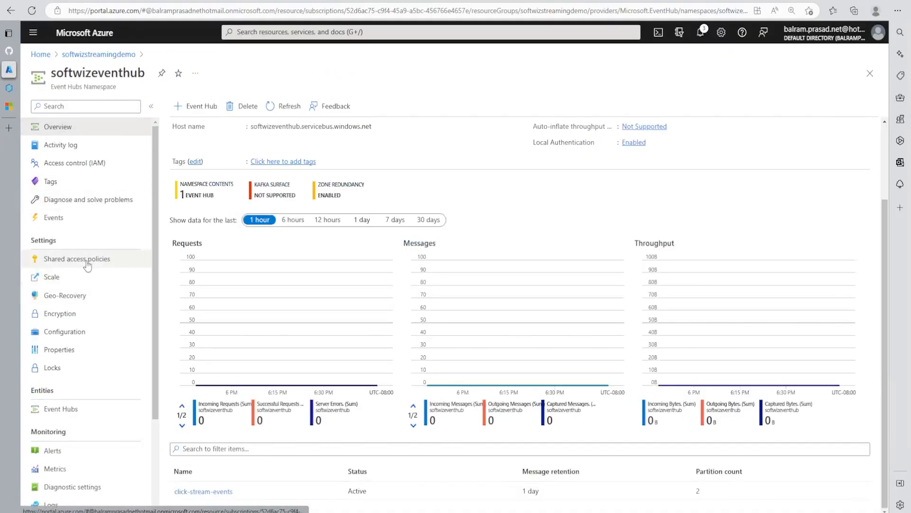
pyautogui.click(87, 263)
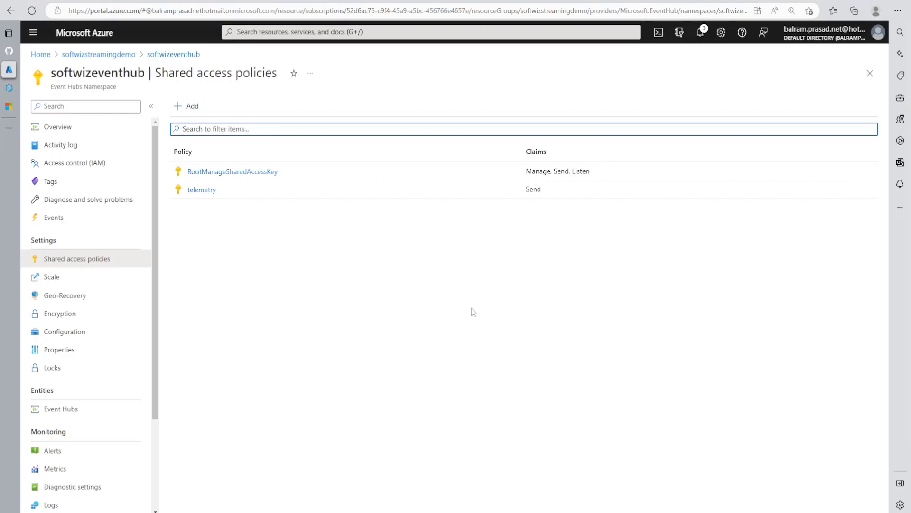
pyautogui.click(204, 191)
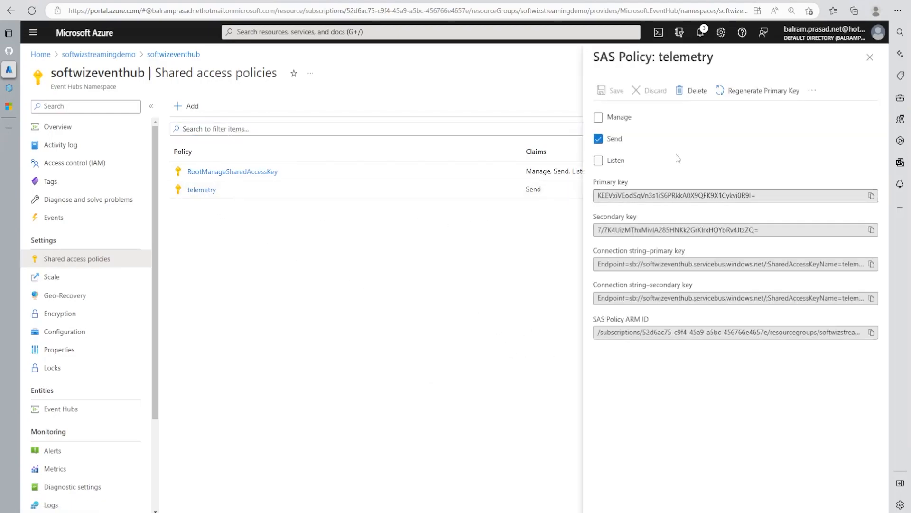
pyautogui.click(870, 57)
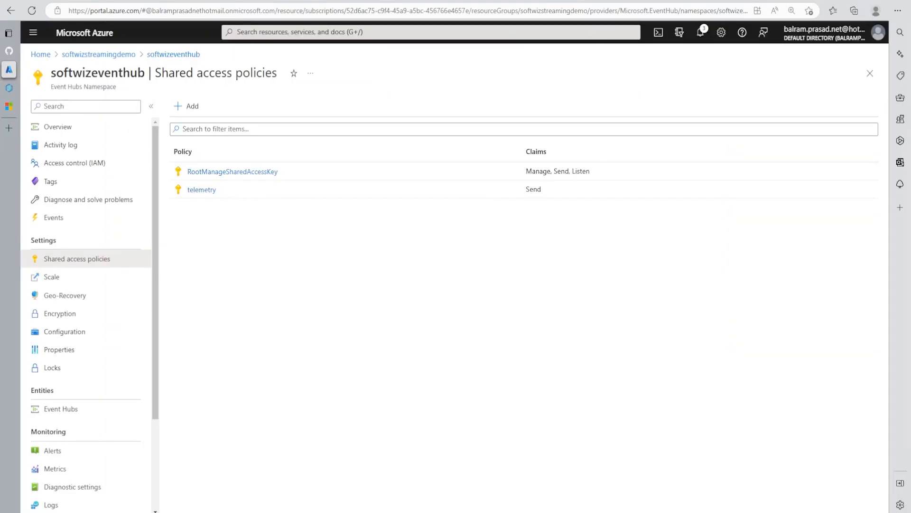
# Open the click-stream-events hub from the softwizeventhub overview and view its Requests, Messages and Throughput charts
pyautogui.click(83, 127)
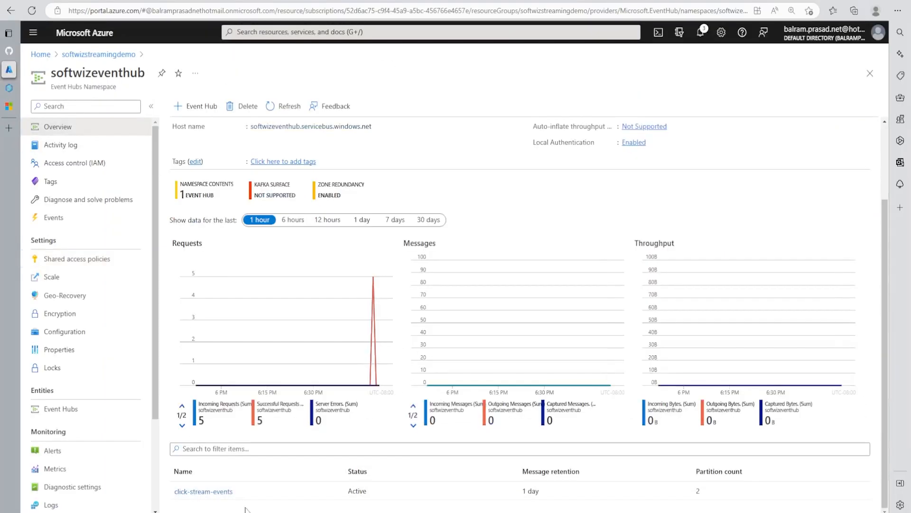
pyautogui.click(221, 493)
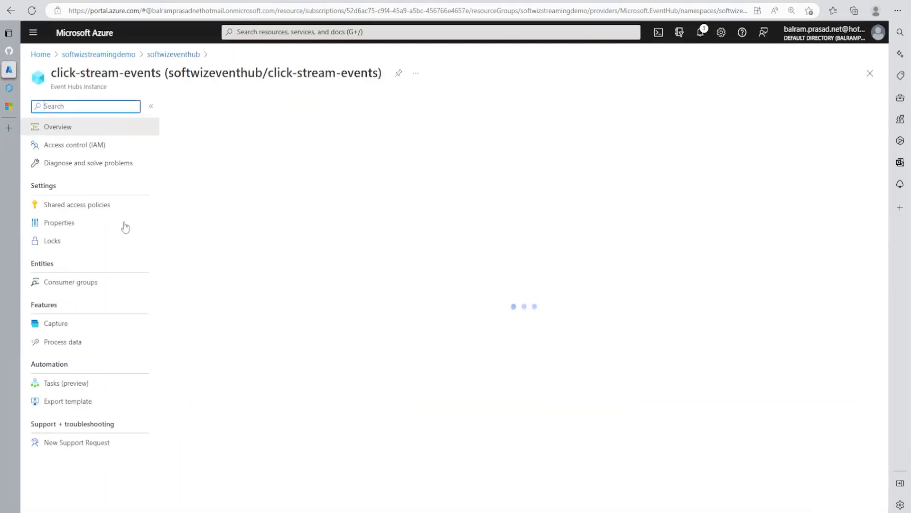
pyautogui.scroll(-3, 418, 415)
pyautogui.scroll(-3, 418, 415)
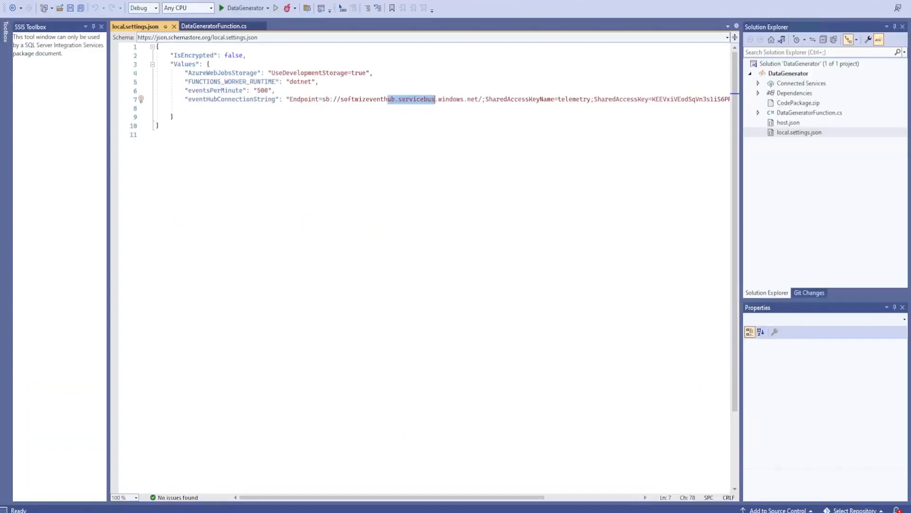
# Switch to Visual Studio and run the DataGenerator project in debug mode, returning to the function code
pyautogui.click(240, 7)
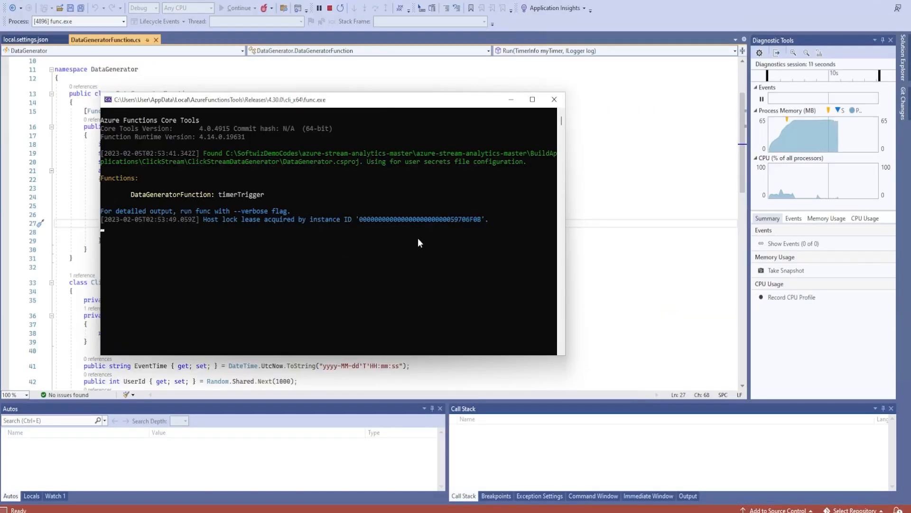
pyautogui.hotkey('alt', 'Tab')
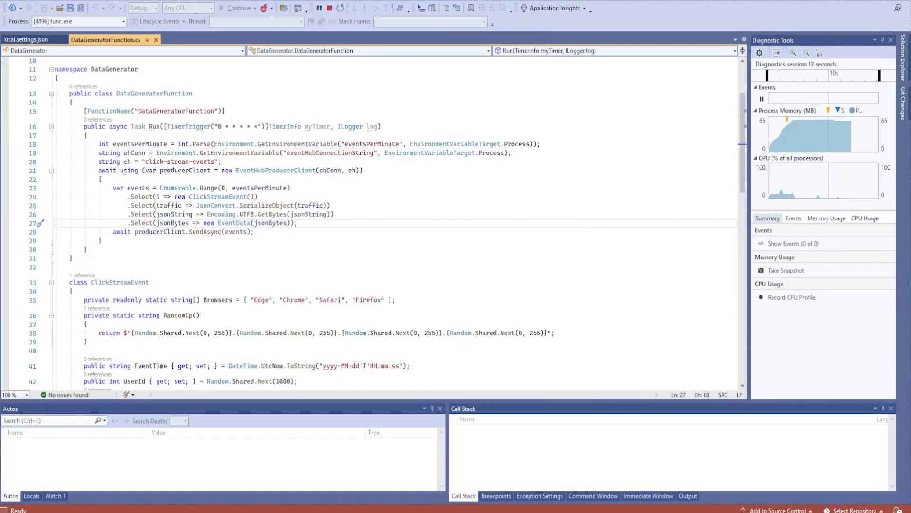
# Examine the TimerTrigger schedule and eventsPerMinute variable in the Run method and the eventsPerMinute setting in local.settings.json, closing that file
pyautogui.moveTo(218, 127); pyautogui.dragTo(259, 126)
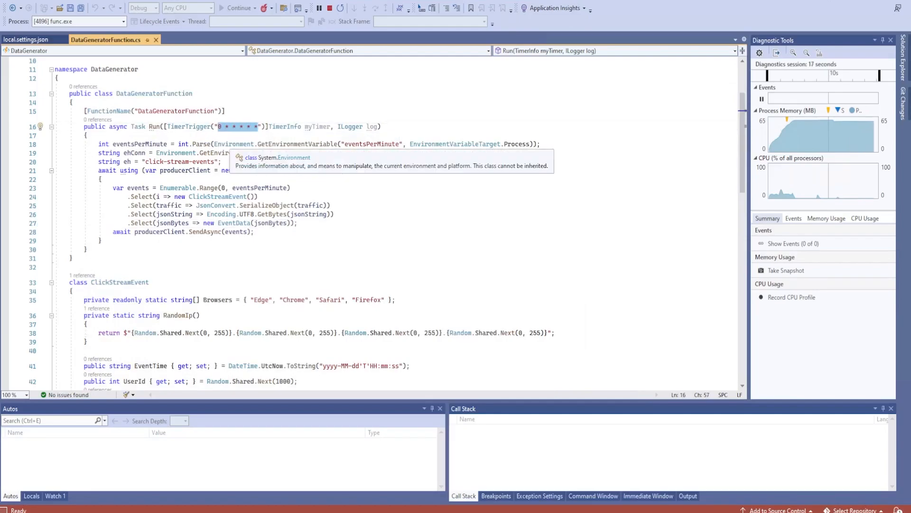
pyautogui.doubleClick(375, 145)
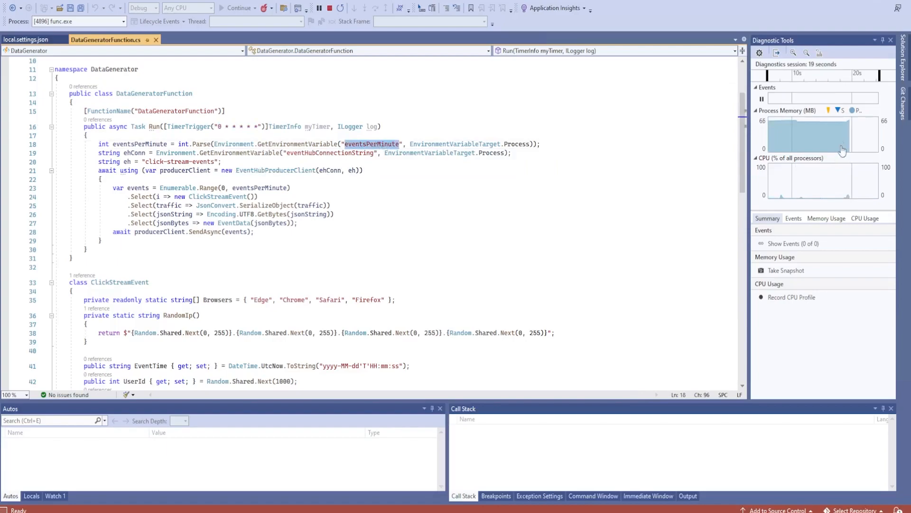
pyautogui.click(904, 57)
pyautogui.doubleClick(815, 155)
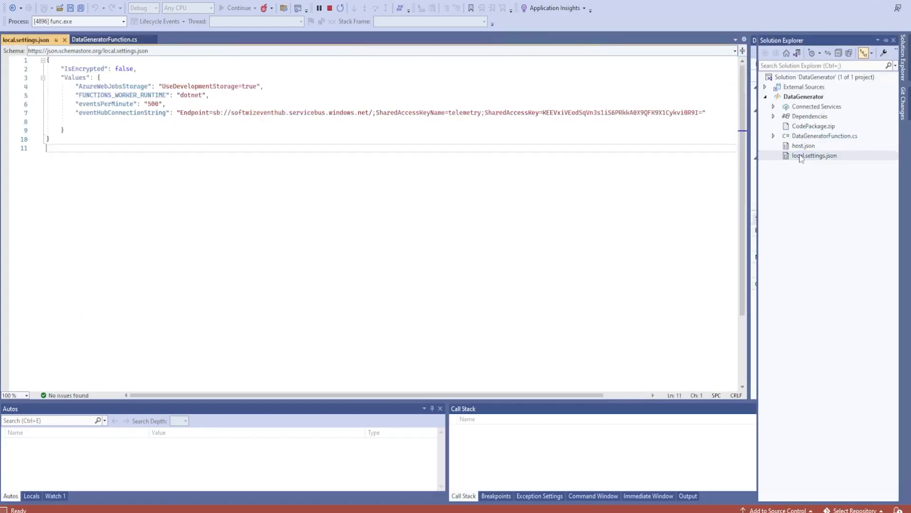
pyautogui.doubleClick(152, 103)
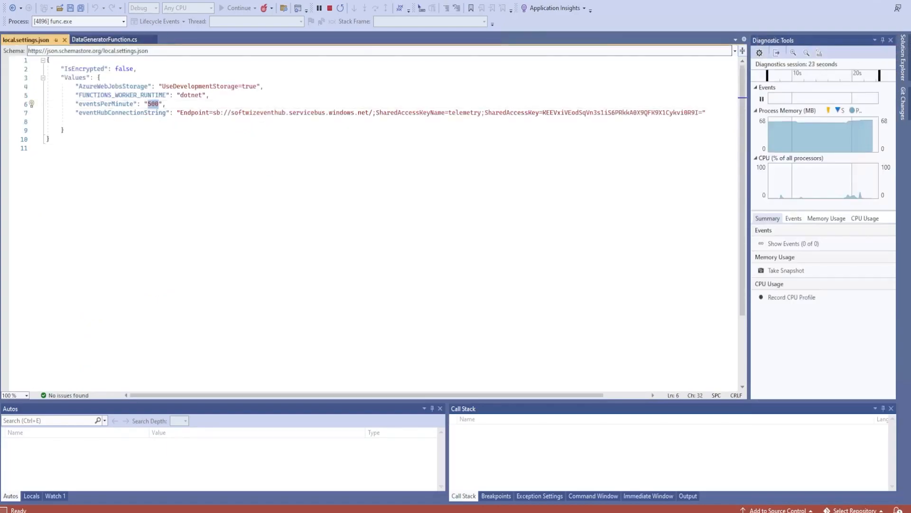
pyautogui.click(65, 40)
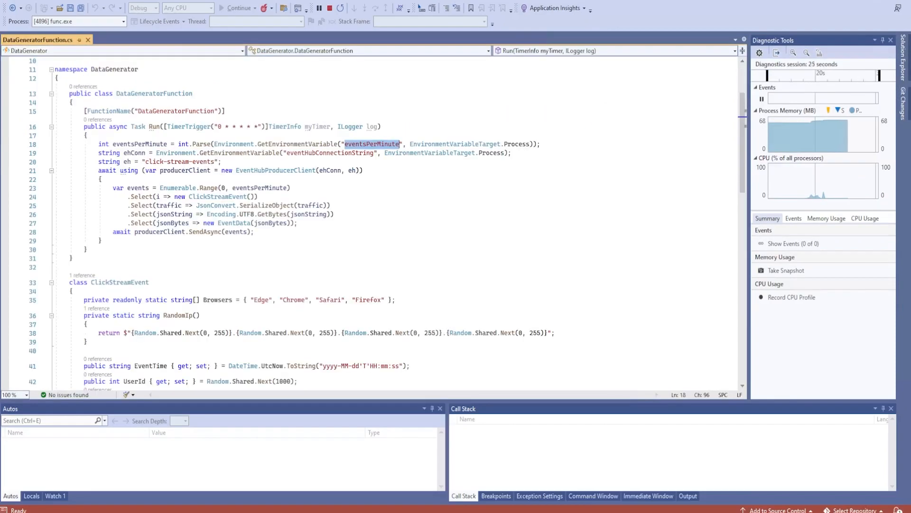
# Check the func.exe console for the DataGeneratorFunction's execution output
pyautogui.hotkey('alt', 'Tab')
pyautogui.hotkey('alt', 'Tab')
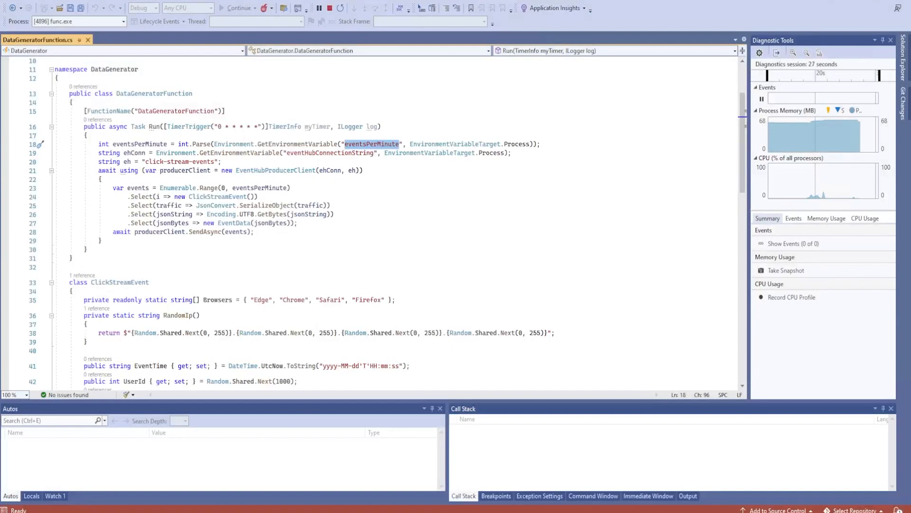
pyautogui.hotkey('alt', 'Tab')
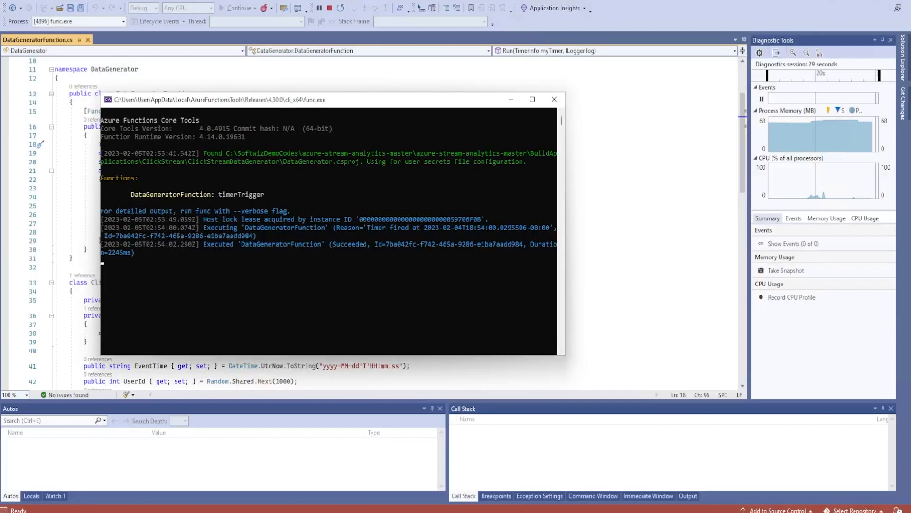
# In the Azure portal, open the softwizstreamjob job in the softwizstreamingdemo resource group and start a new Event Hub stream input
pyautogui.hotkey('alt', 'Tab')
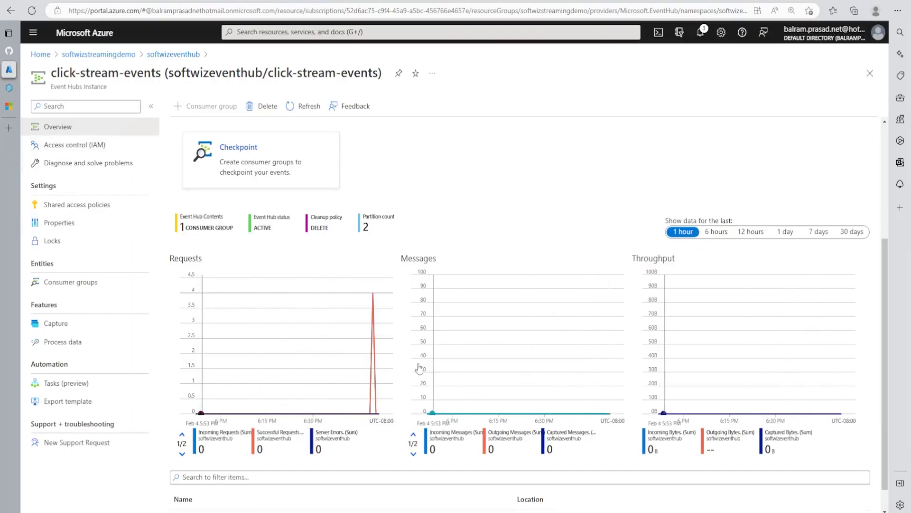
pyautogui.click(152, 56)
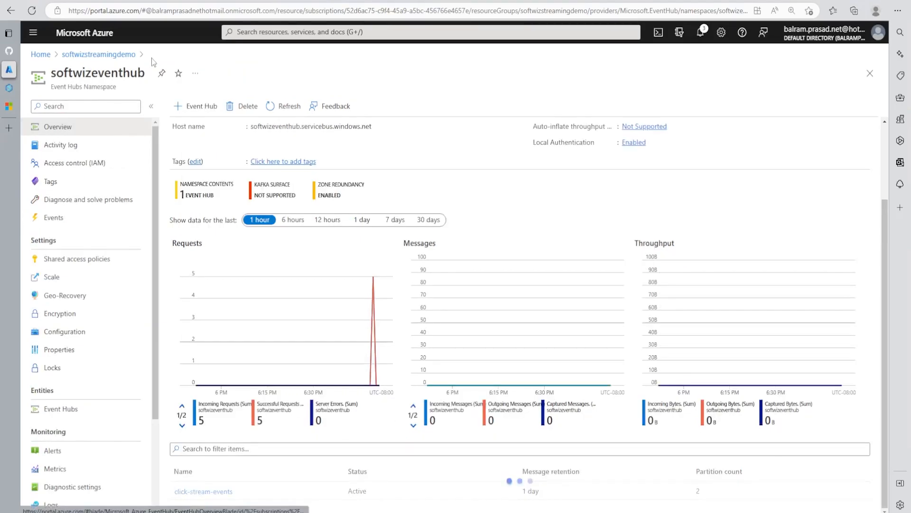
pyautogui.click(118, 55)
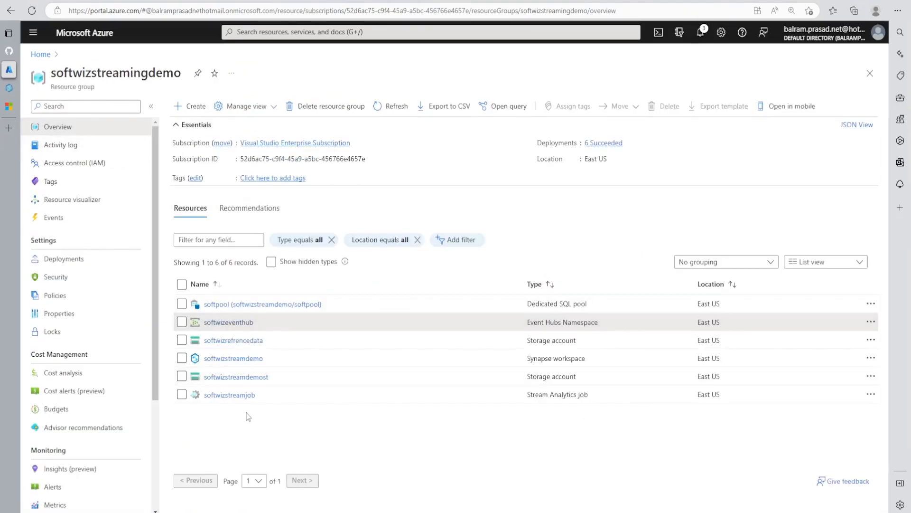
pyautogui.click(240, 396)
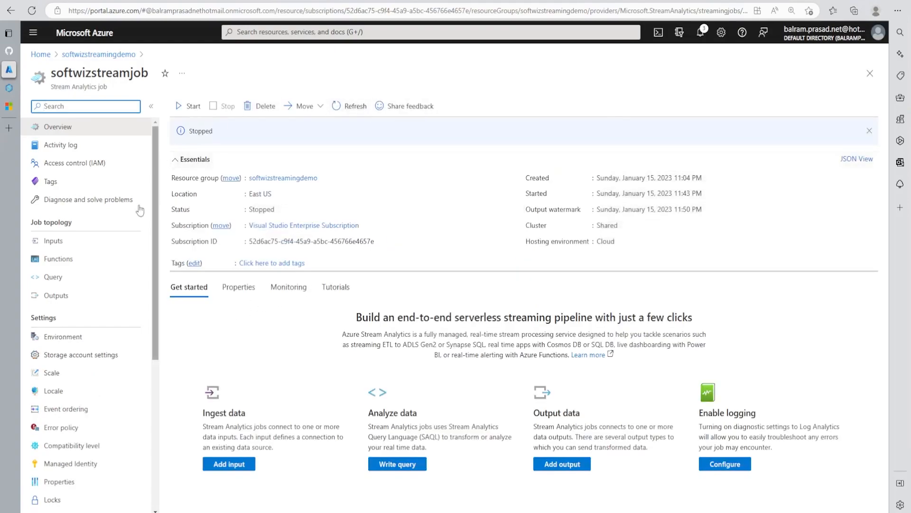
pyautogui.click(77, 241)
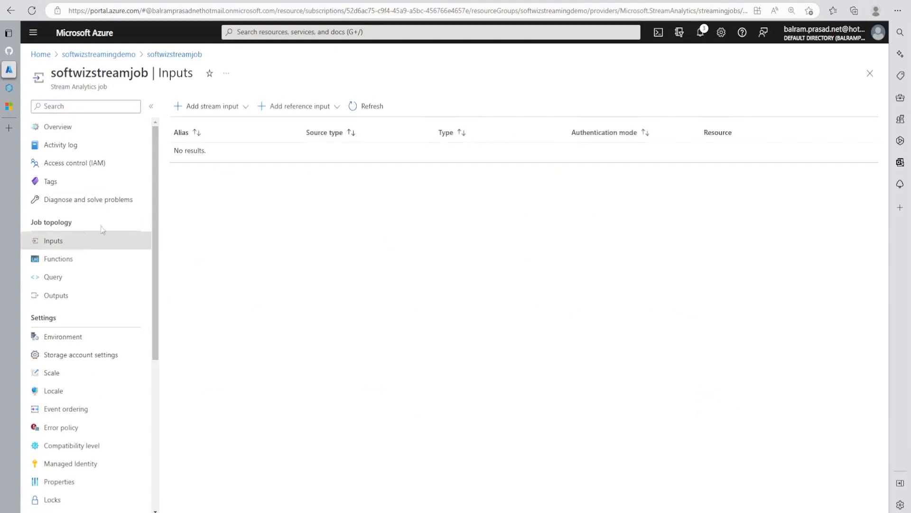
pyautogui.click(233, 107)
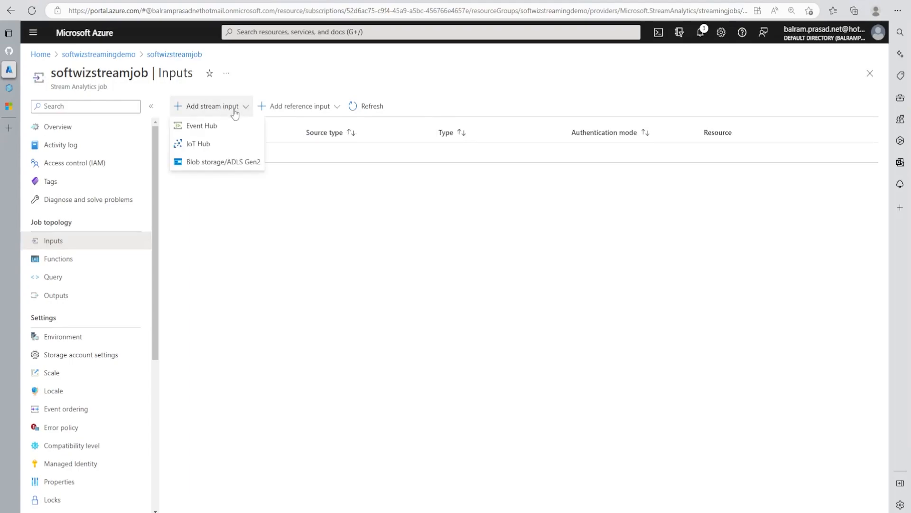
pyautogui.click(216, 127)
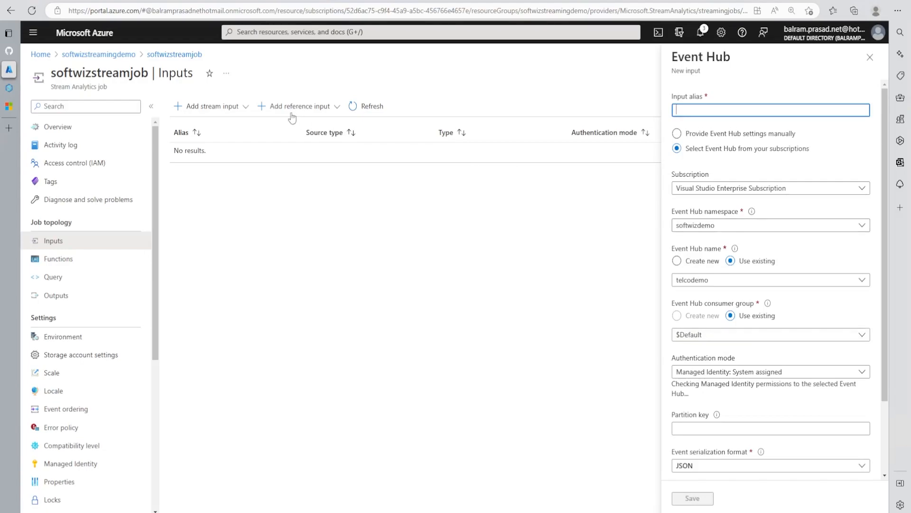
# Set the new input's Event Hub namespace to softwizeventhub and its authentication mode to Connection string
pyautogui.click(736, 227)
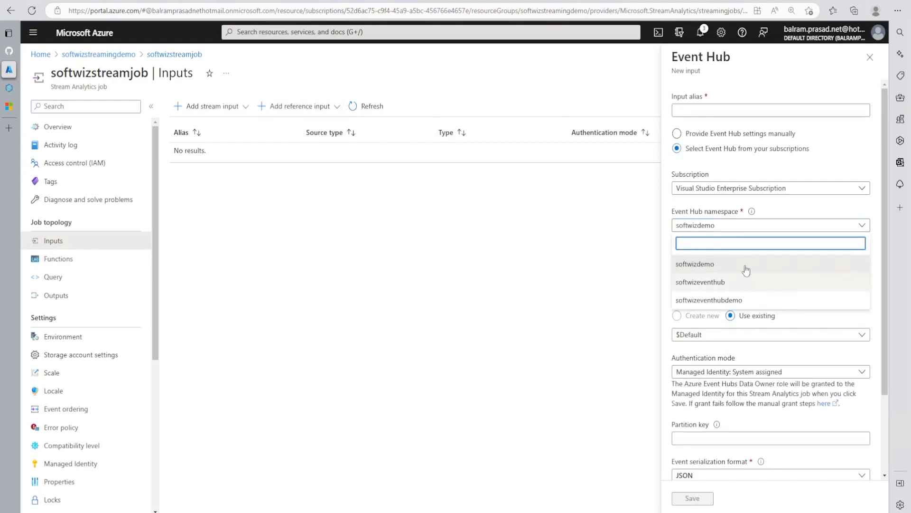
pyautogui.click(775, 287)
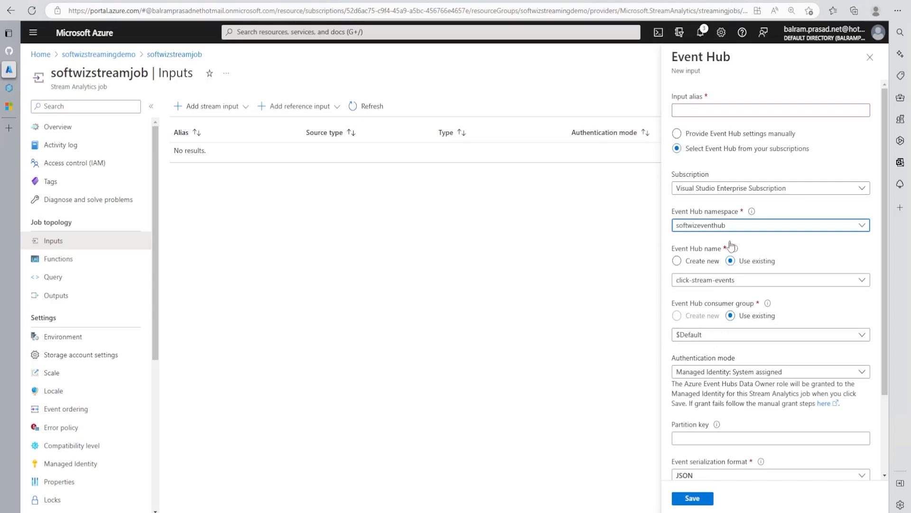
pyautogui.click(762, 373)
pyautogui.click(747, 385)
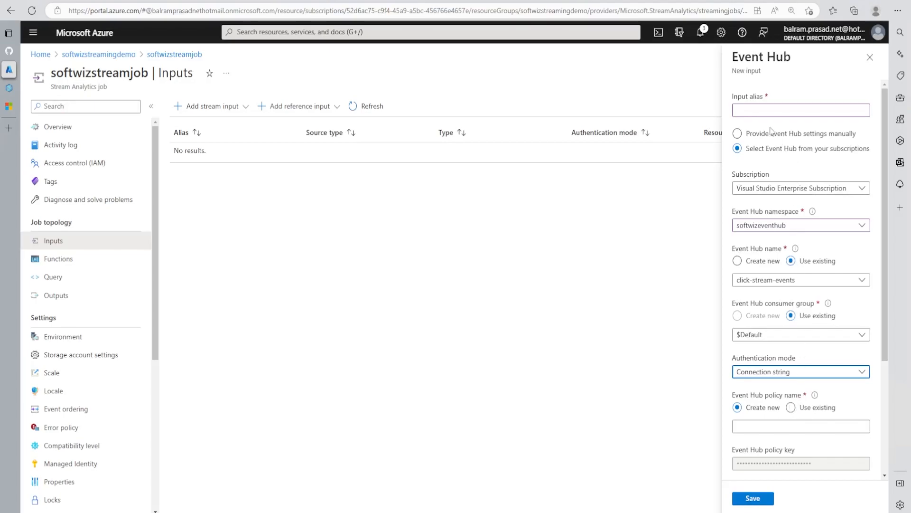
# Give the Event Hub input the alias ClickStream and save it
pyautogui.click(771, 111)
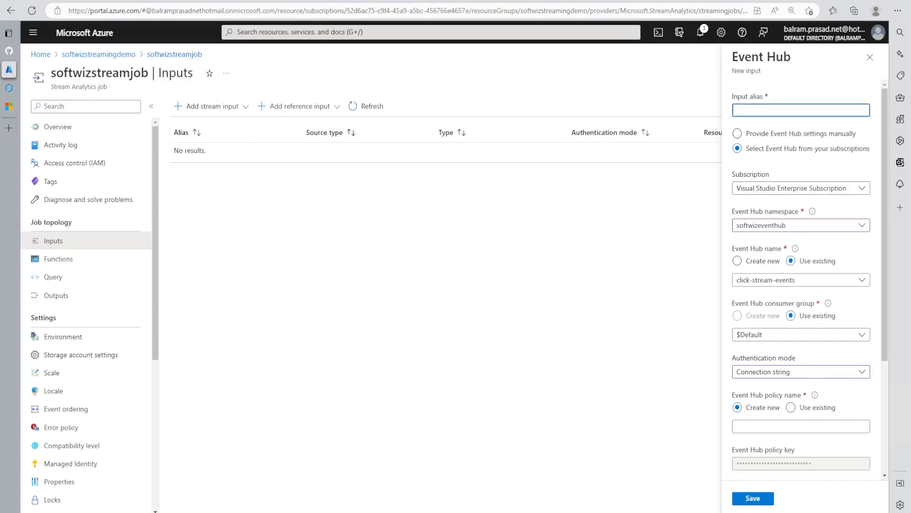
pyautogui.write('ClickStream')
pyautogui.press('BackSpace')
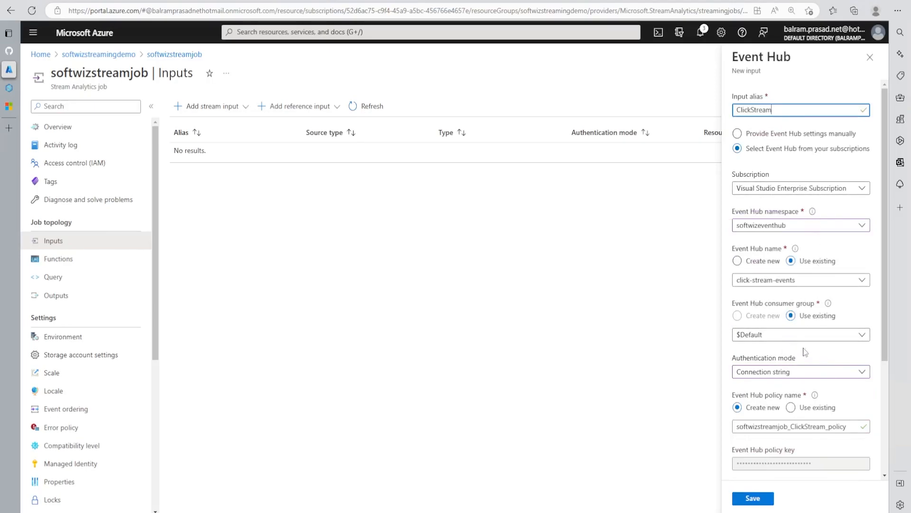
pyautogui.click(749, 499)
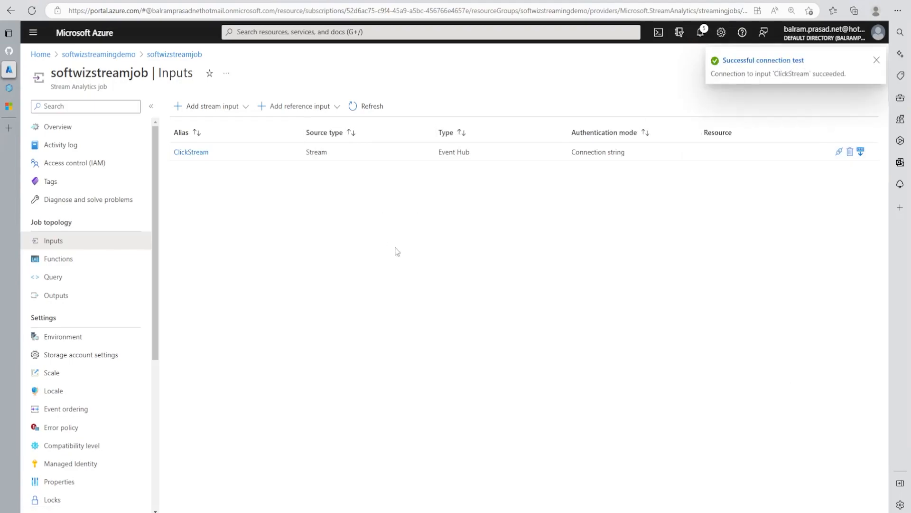
# Start a new Azure Synapse Analytics output for the job with alias output and SQL server authentication
pyautogui.click(85, 303)
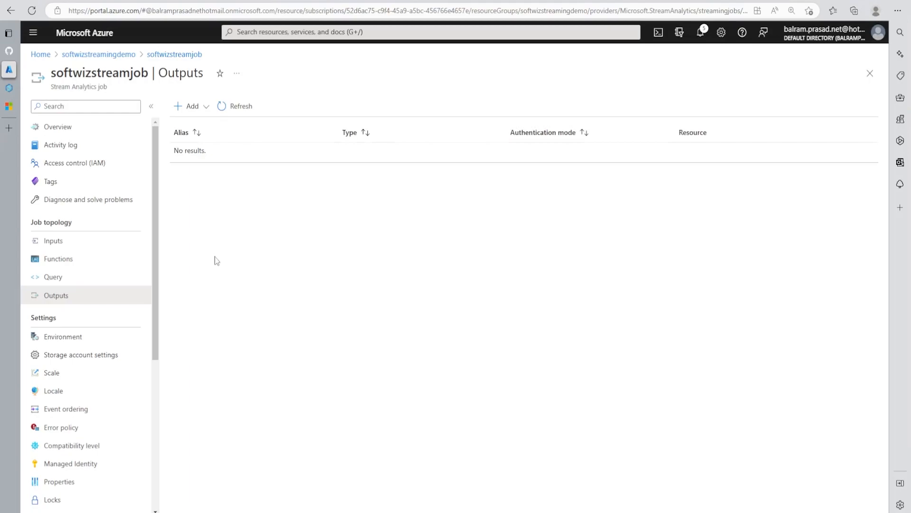
pyautogui.click(188, 106)
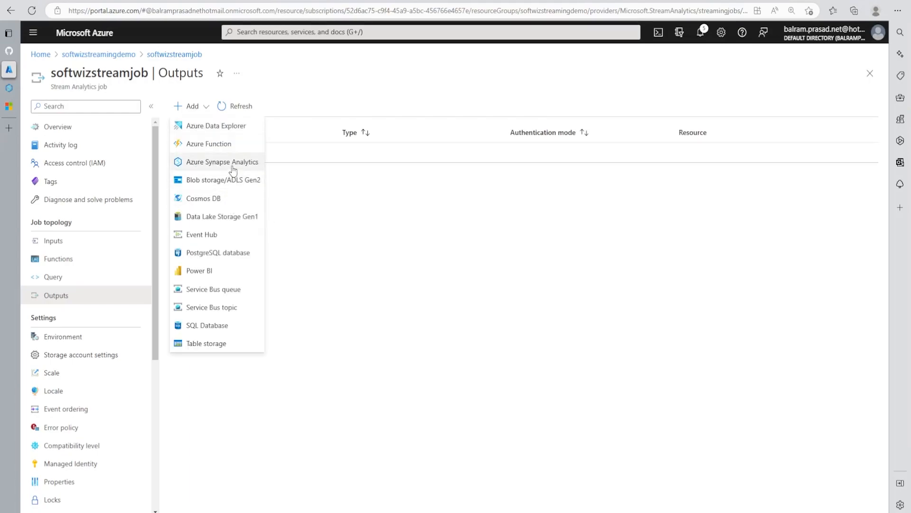
pyautogui.click(222, 162)
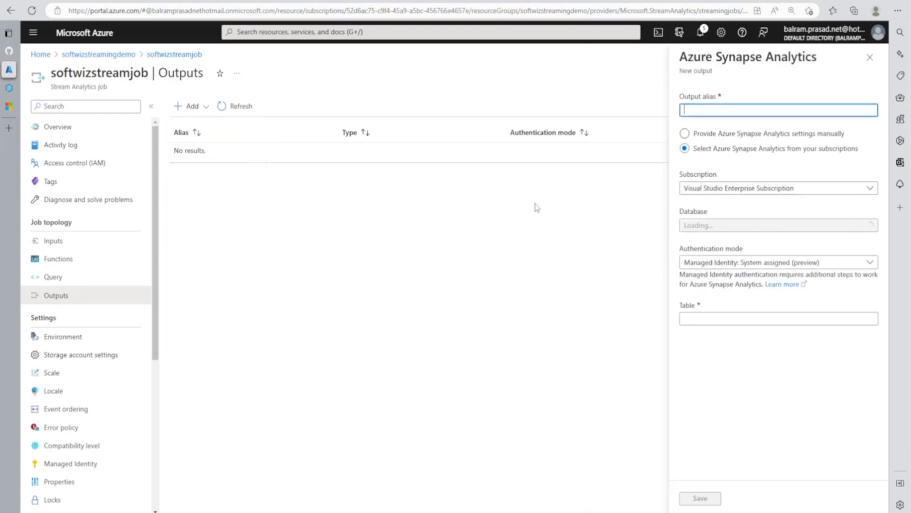
pyautogui.write('output')
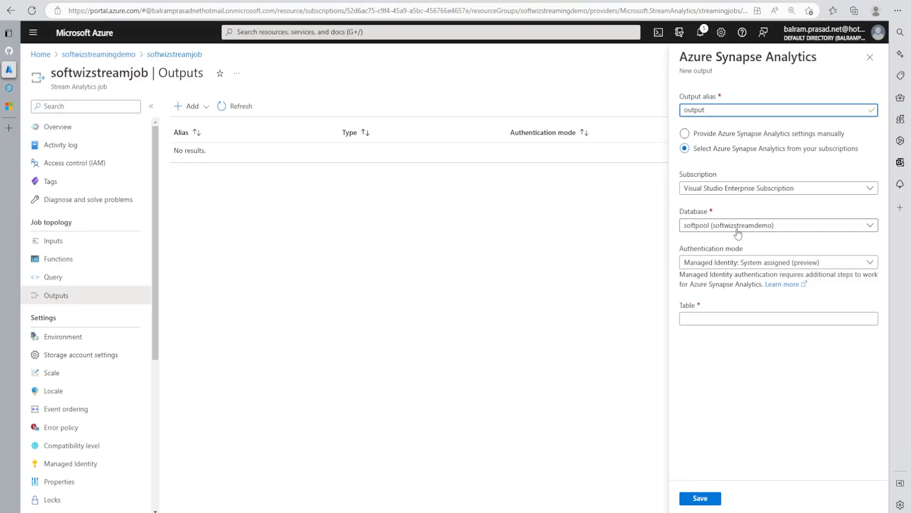
pyautogui.click(739, 261)
pyautogui.click(758, 279)
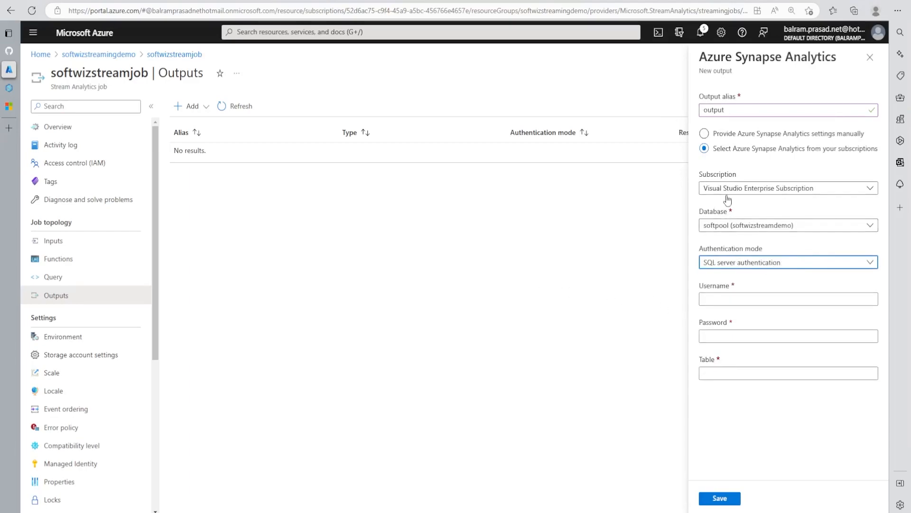
# Open the softwizstreamdemo Synapse workspace from the softwizstreamingdemo resource group, copy its SQL admin username and reset the SQL admin password
pyautogui.click(17, 91)
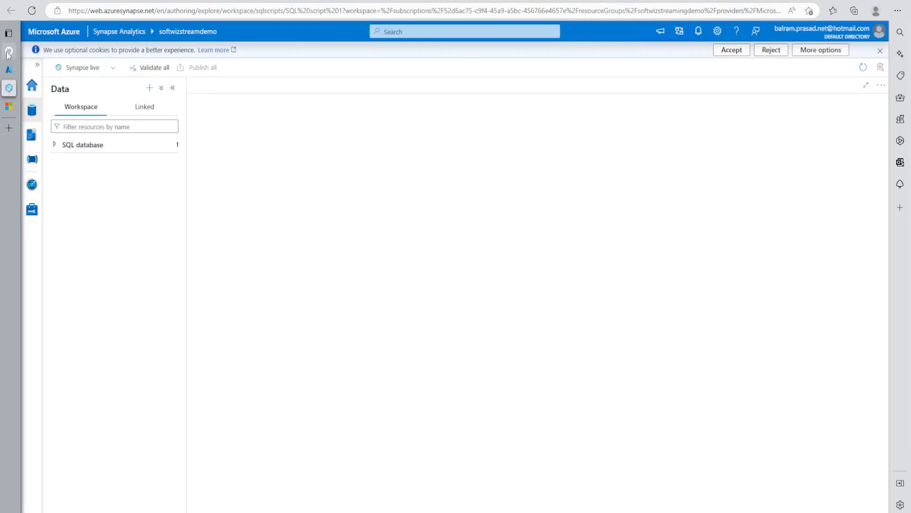
pyautogui.click(10, 70)
pyautogui.click(104, 55)
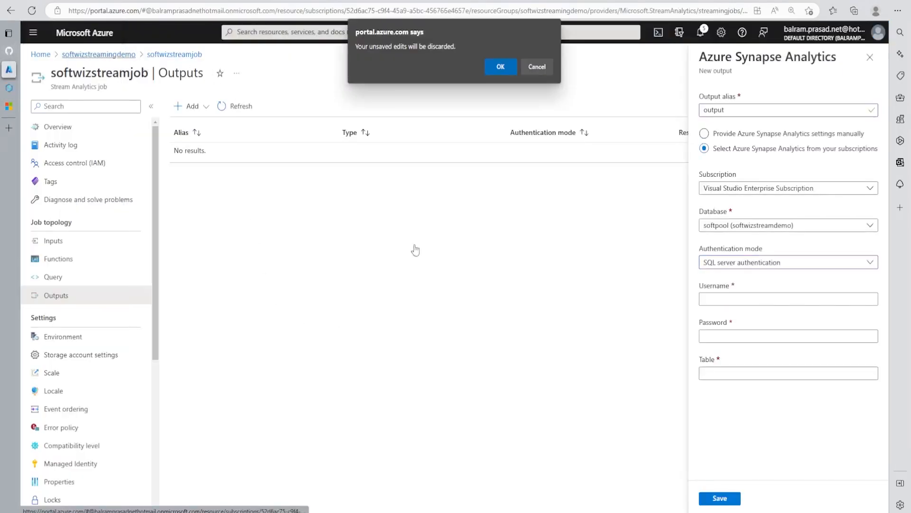
pyautogui.click(501, 67)
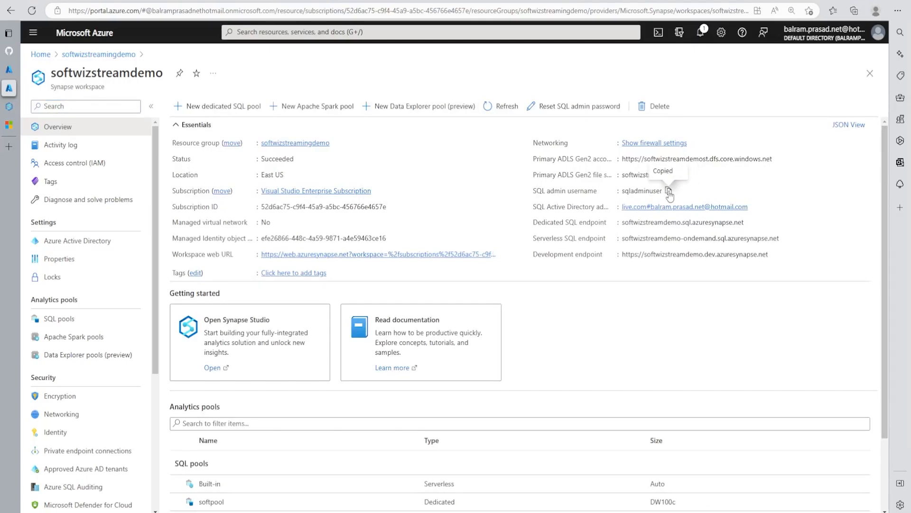
pyautogui.click(669, 191)
pyautogui.click(563, 113)
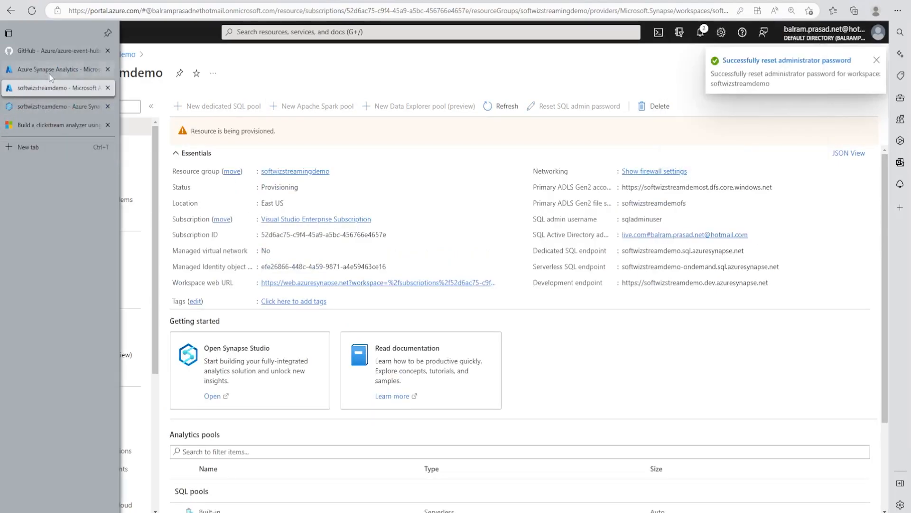
# Fill in the new Synapse output's credentials with username sqladminuser and the SQL admin password
pyautogui.click(50, 71)
pyautogui.click(753, 336)
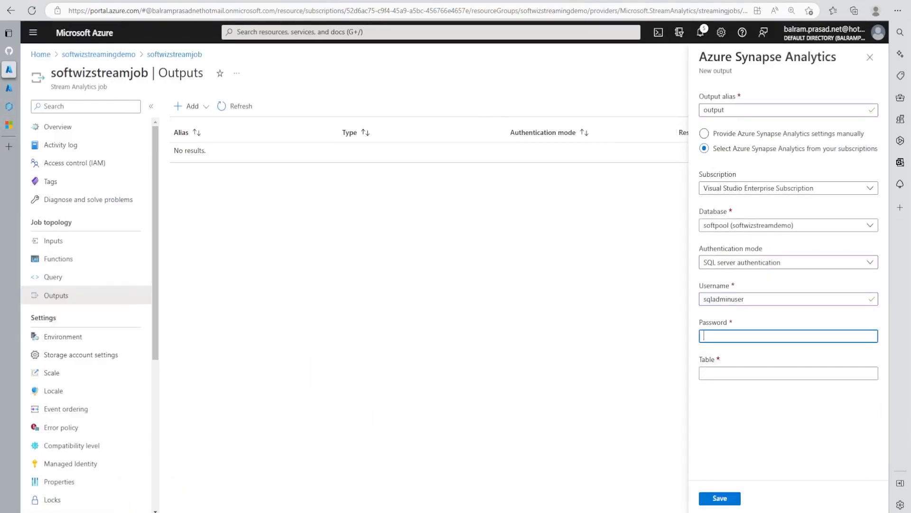
pyautogui.hotkey('ctrl', 'v')
pyautogui.click(753, 373)
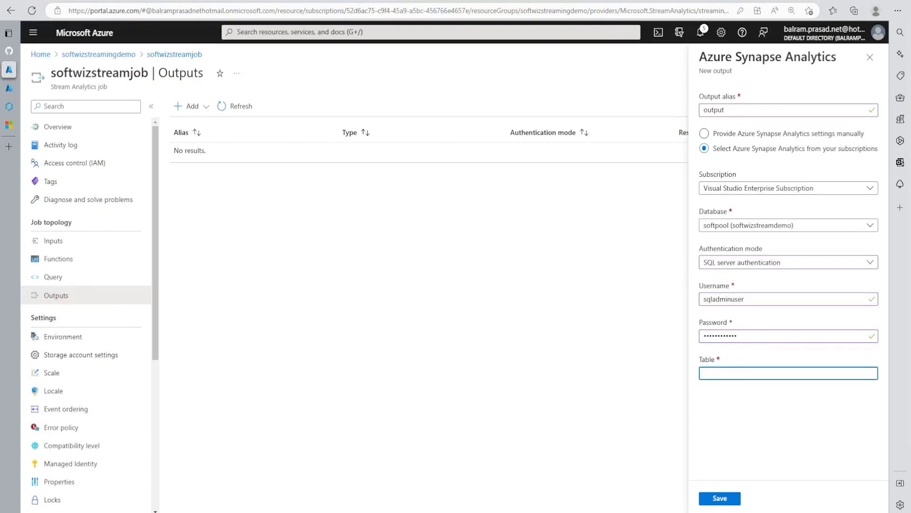
# Switch to Synapse Studio and expand the softpool SQL database down to its tables
pyautogui.moveTo(8, 106)
pyautogui.click(53, 106)
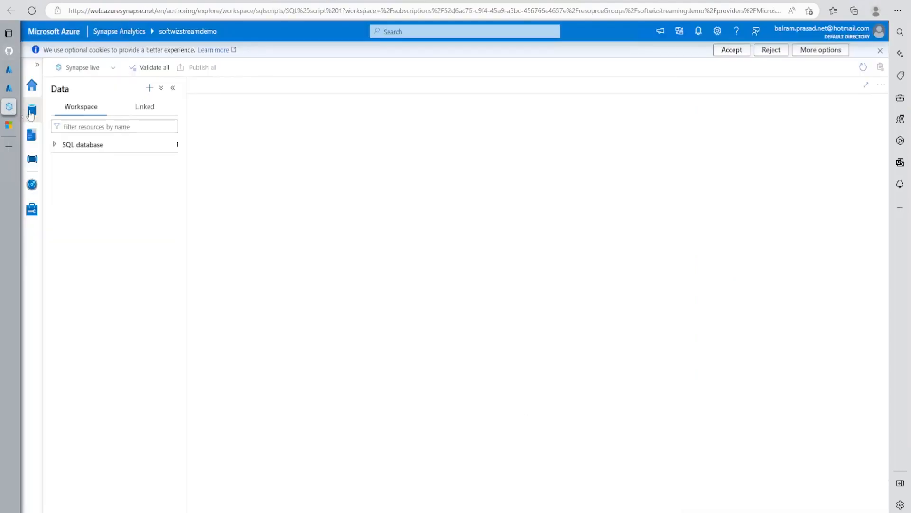
pyautogui.click(76, 145)
pyautogui.click(102, 161)
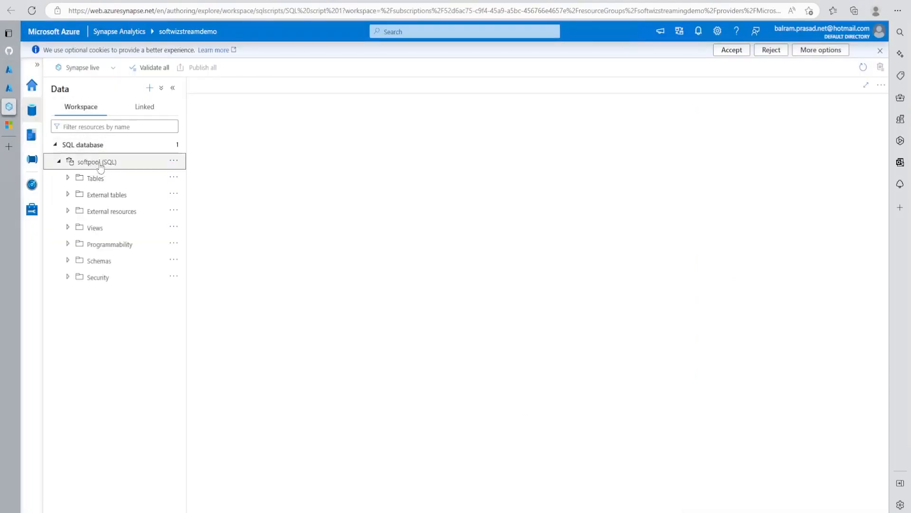
pyautogui.click(113, 179)
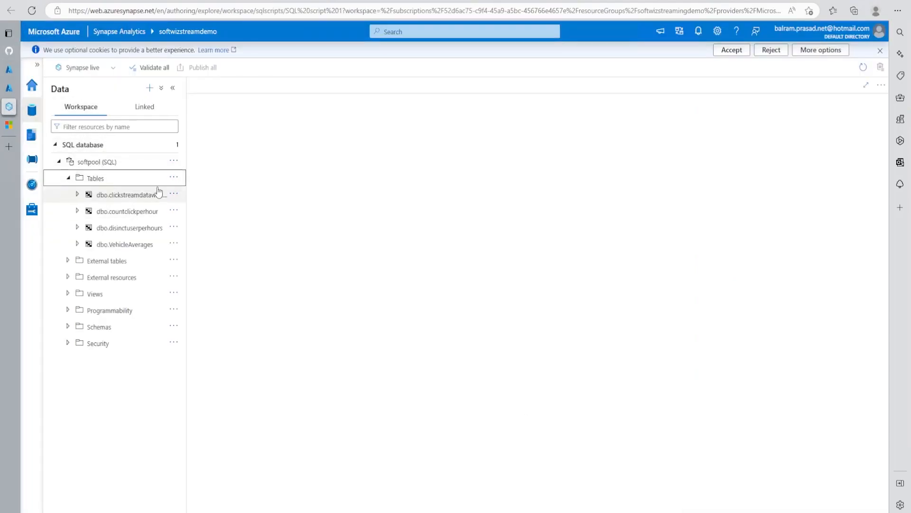
# Query the top 100 rows of dbo.countclickperhour in a new SQL script and review its columns
pyautogui.click(144, 212)
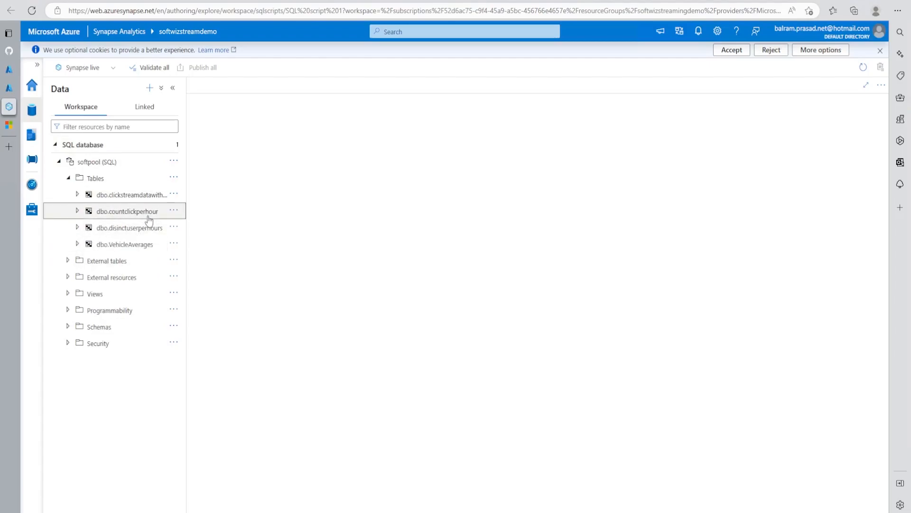
pyautogui.click(174, 213)
pyautogui.moveTo(211, 224)
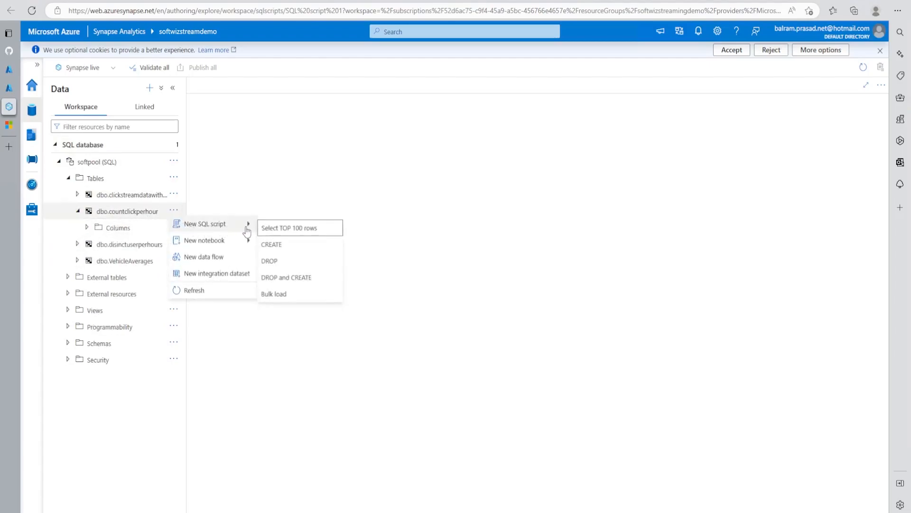
pyautogui.click(304, 228)
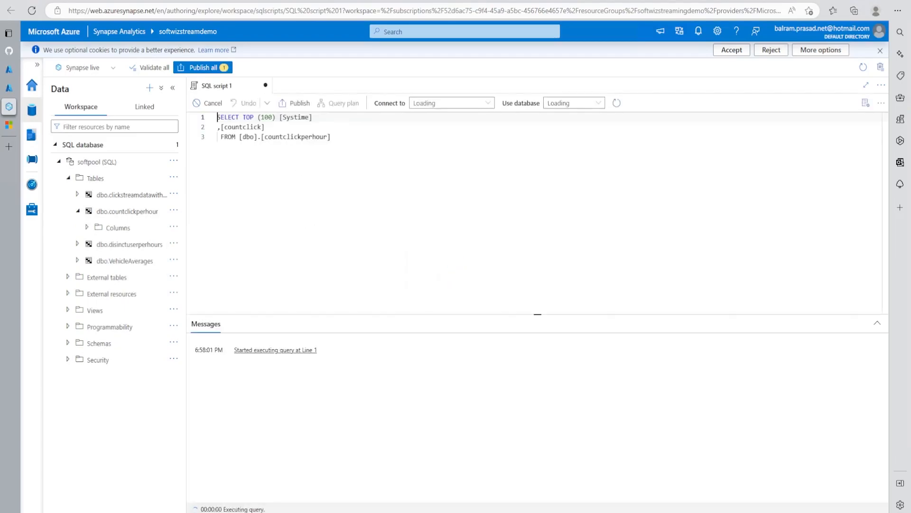
pyautogui.click(235, 127)
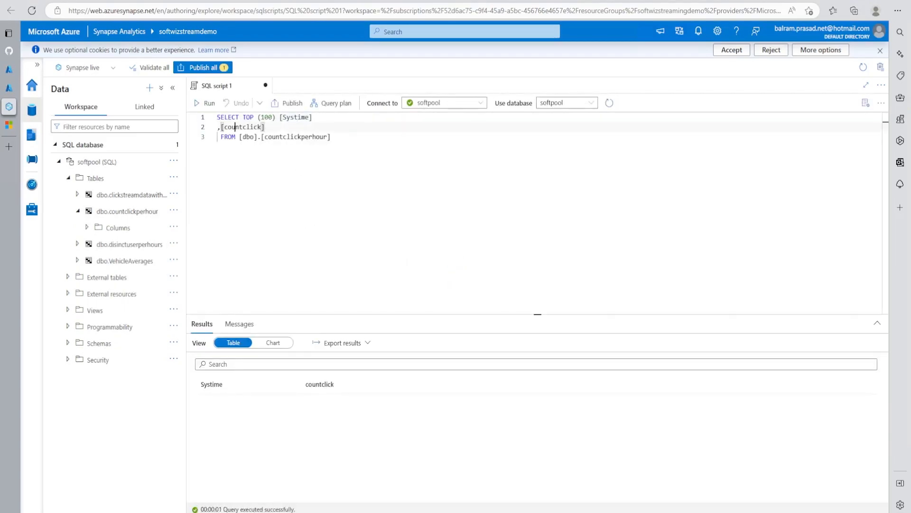
pyautogui.click(331, 137)
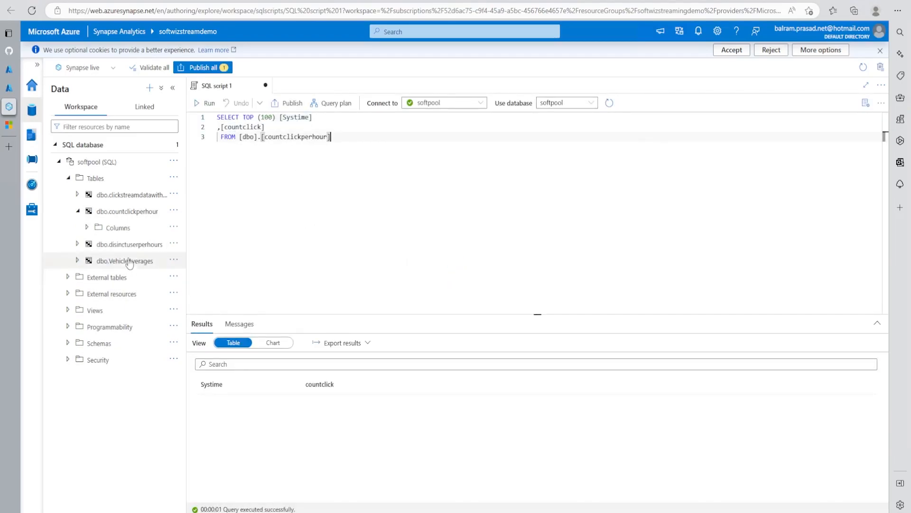
# Query the top 100 rows of dbo.disinctuserperhours in a new SQL script
pyautogui.click(174, 244)
pyautogui.moveTo(209, 256)
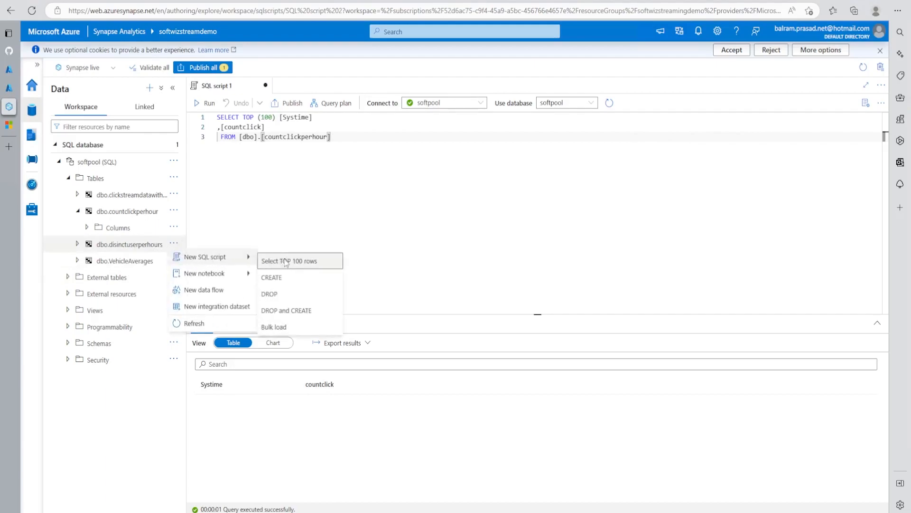
pyautogui.click(278, 262)
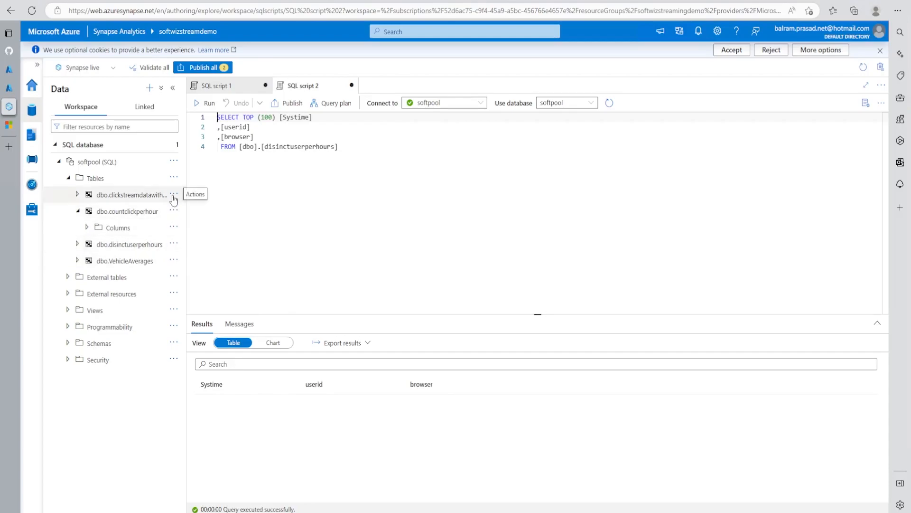
# Query the top 100 rows of dbo.clickstreamdatawithrefrencedata in a new SQL script and review its username and Gender columns
pyautogui.click(173, 194)
pyautogui.moveTo(179, 204)
pyautogui.click(295, 209)
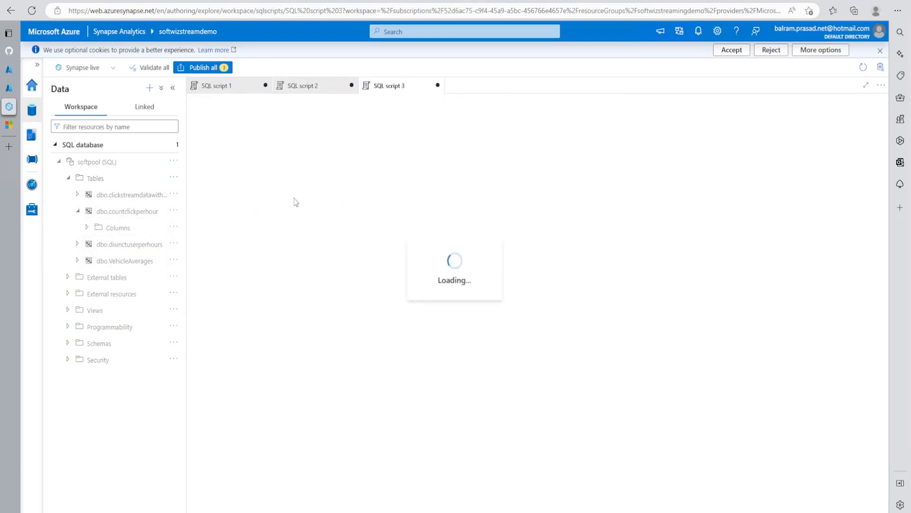
pyautogui.moveTo(232, 157); pyautogui.dragTo(258, 156)
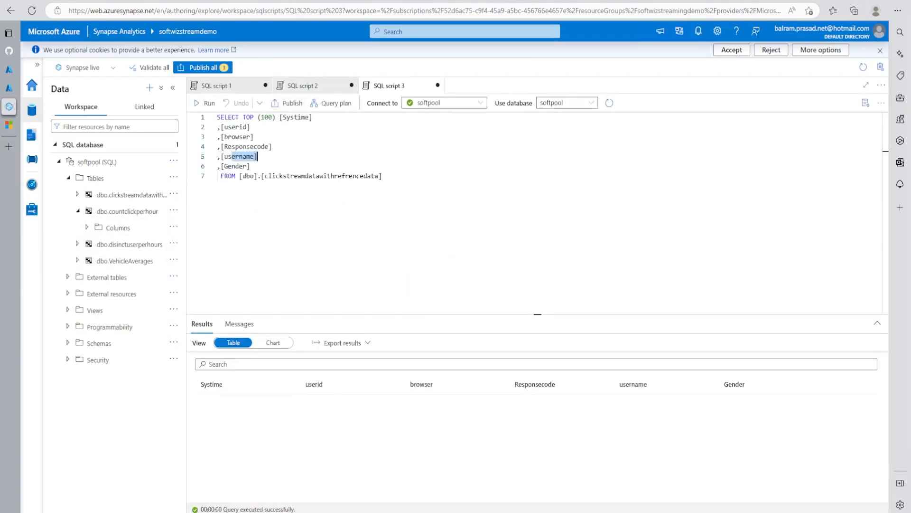
pyautogui.click(257, 156)
pyautogui.click(250, 165)
# Check the DataGeneratorFunction execution log in the func.exe console, and return to the SQL scripts in Synapse Studio
pyautogui.hotkey('alt', 'Tab')
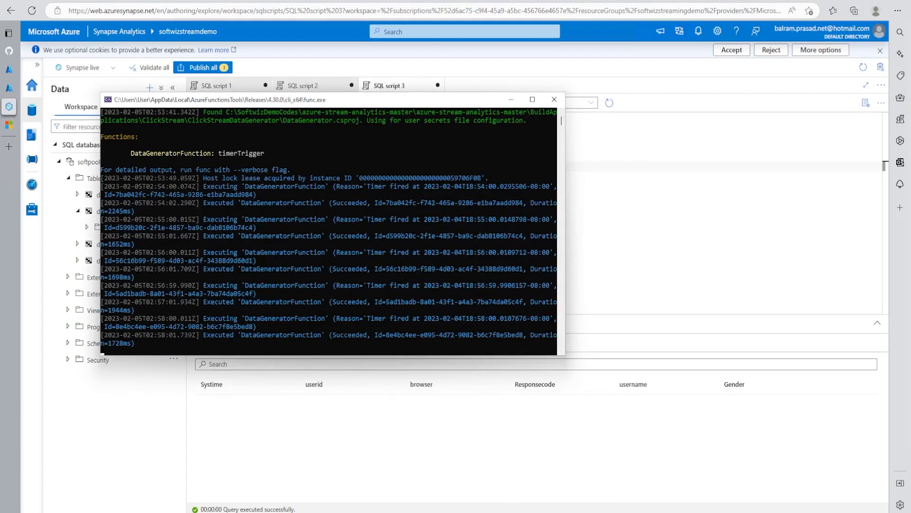
pyautogui.hotkey('alt', 'Tab')
pyautogui.moveTo(9, 93)
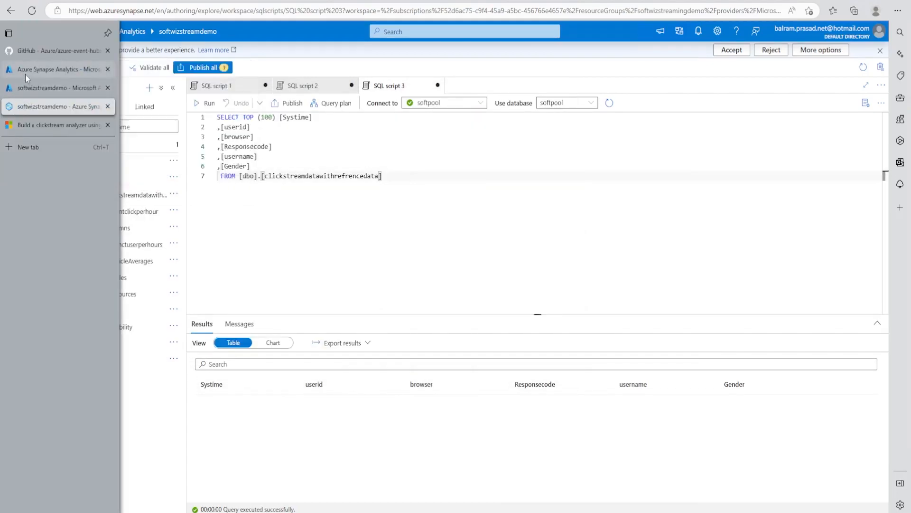
pyautogui.click(21, 90)
pyautogui.click(9, 107)
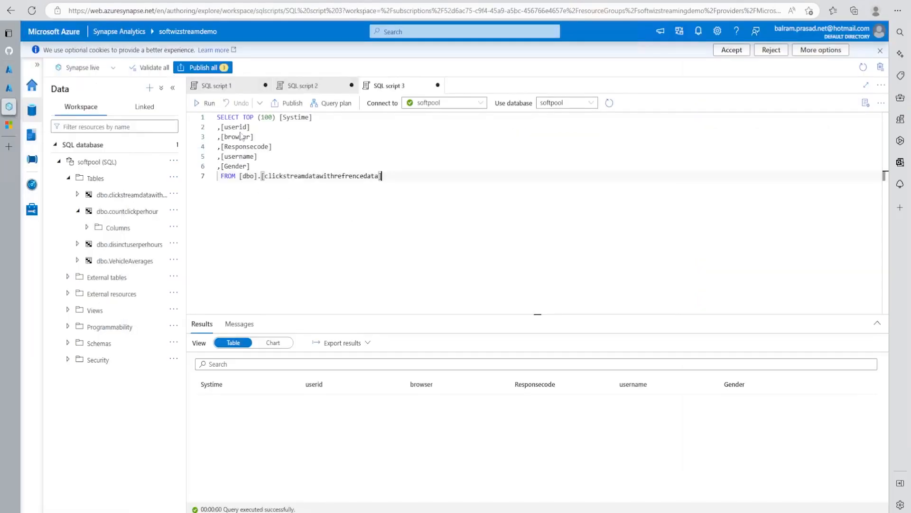
# Copy the table name countclickperhour from its SQL script into the Stream Analytics output's table field and save the output without storing the password
pyautogui.click(216, 86)
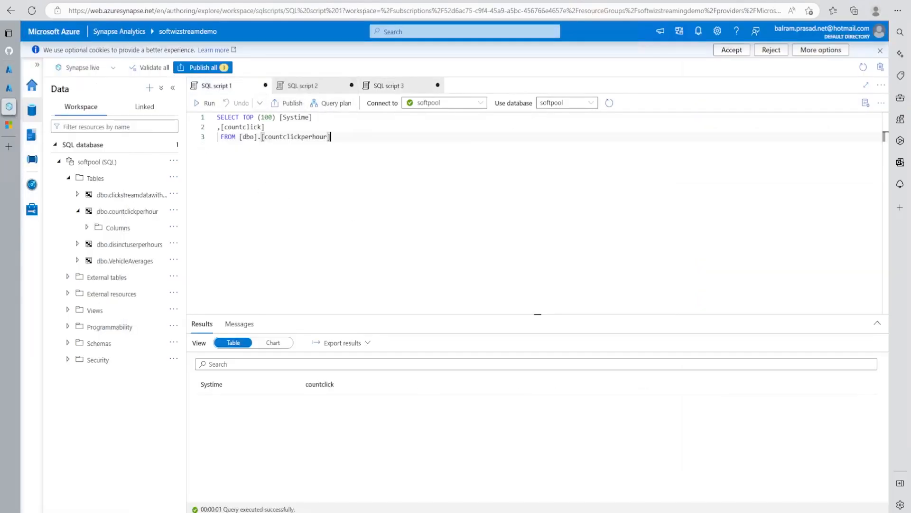
pyautogui.moveTo(263, 137); pyautogui.dragTo(327, 137)
pyautogui.hotkey('ctrl', 'c')
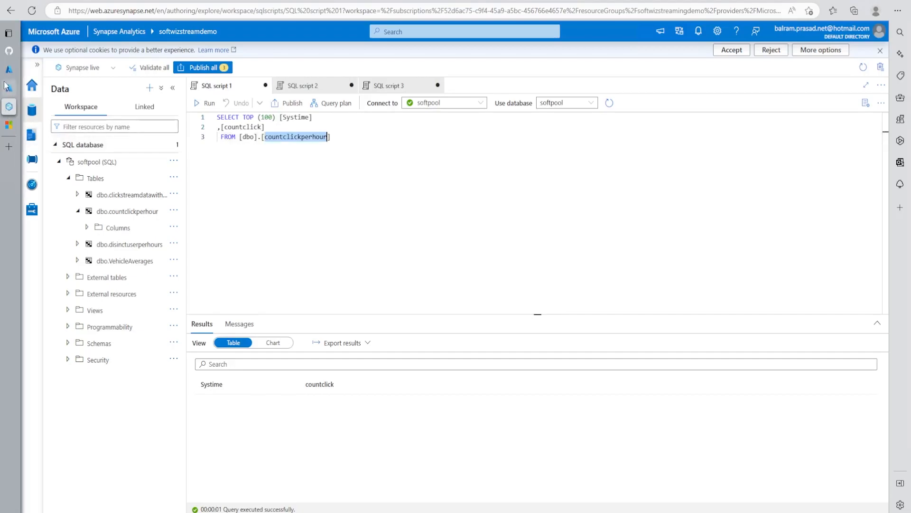
pyautogui.moveTo(9, 87)
pyautogui.click(36, 69)
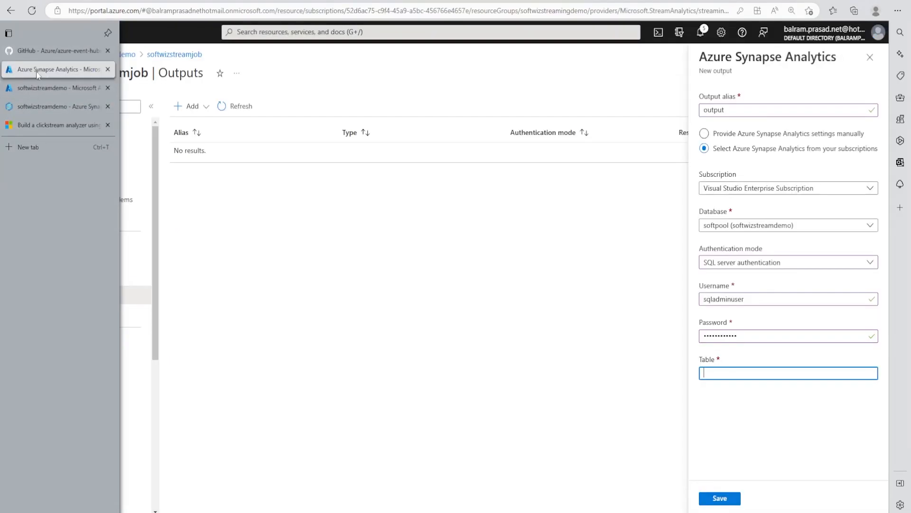
pyautogui.hotkey('ctrl', 'v')
pyautogui.click(715, 499)
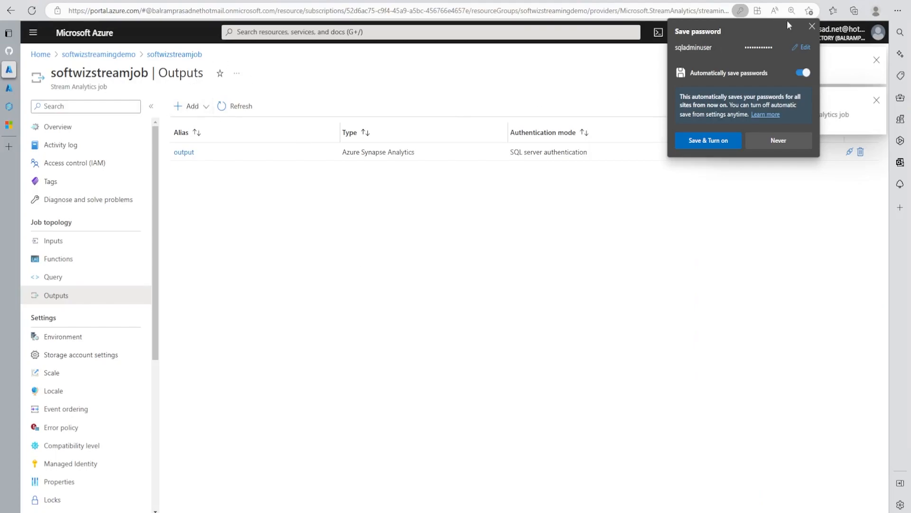
pyautogui.click(812, 26)
# Add a Synapse output output1 for table disinctuserperhours, using SQL server authentication with sqladminuser and the account password, and save it
pyautogui.click(205, 107)
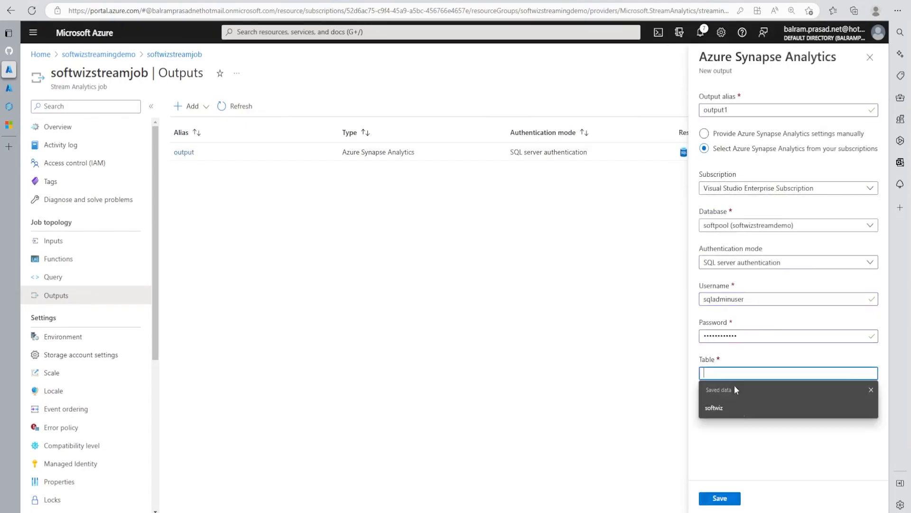
pyautogui.click(734, 388)
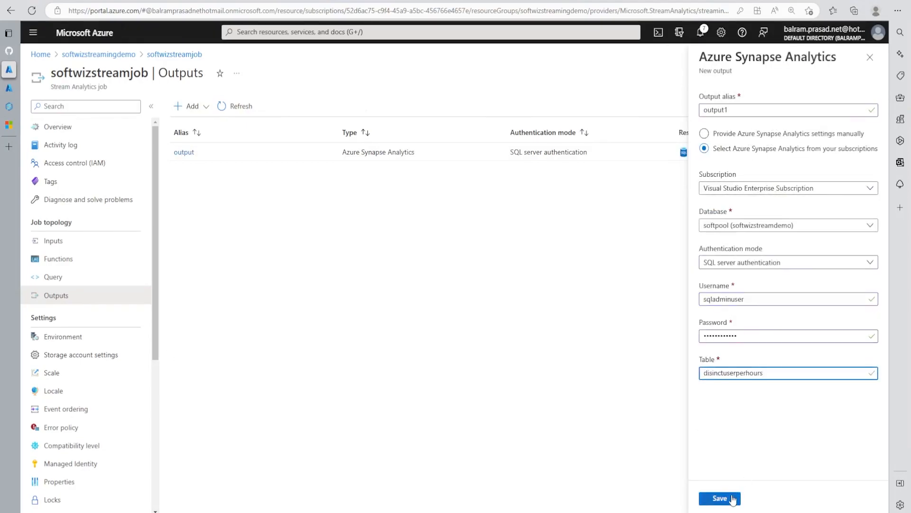
pyautogui.click(736, 494)
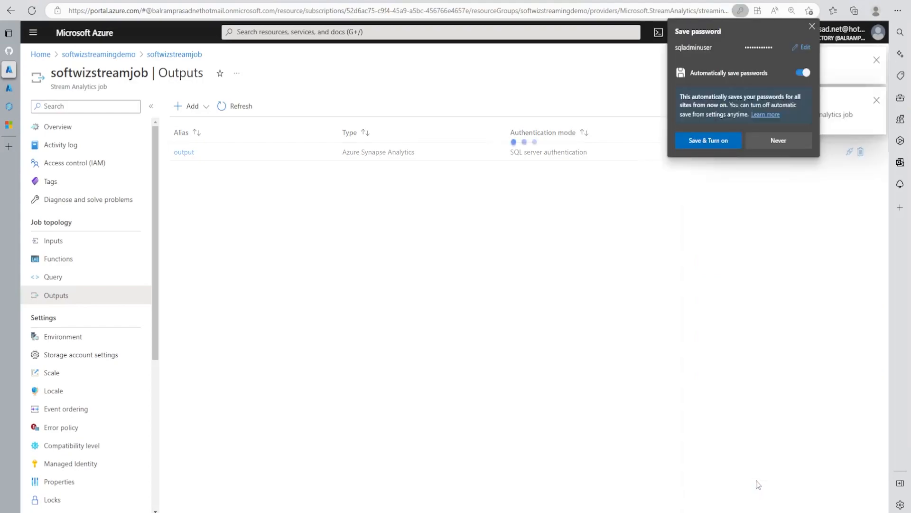
pyautogui.click(812, 26)
# Add a Synapse output output2 for table clickstreamdatawithrefrencedata, using SQL server authentication with sqladminuser and the account password, and save it
pyautogui.click(190, 106)
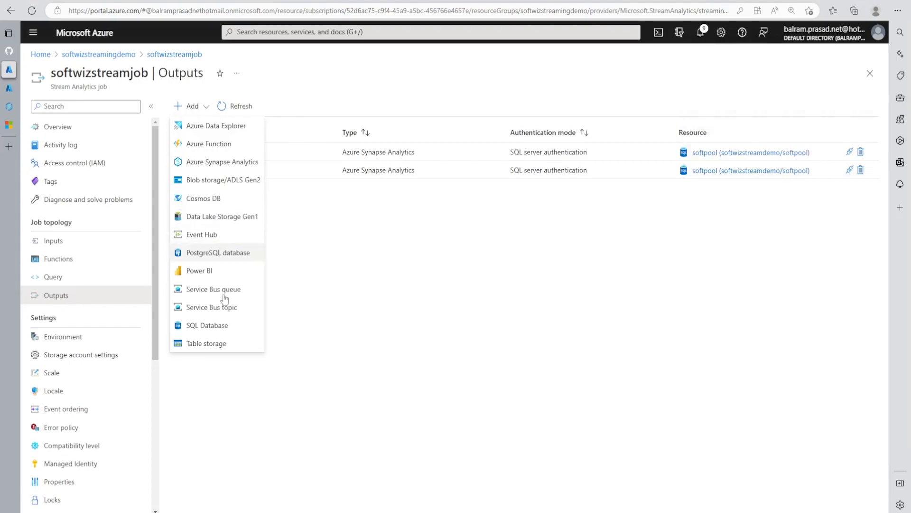
pyautogui.click(222, 162)
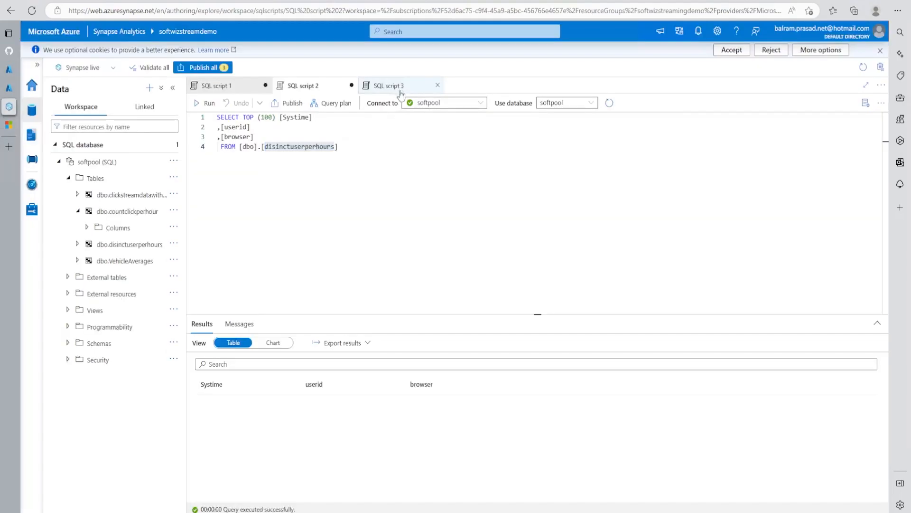
pyautogui.click(400, 91)
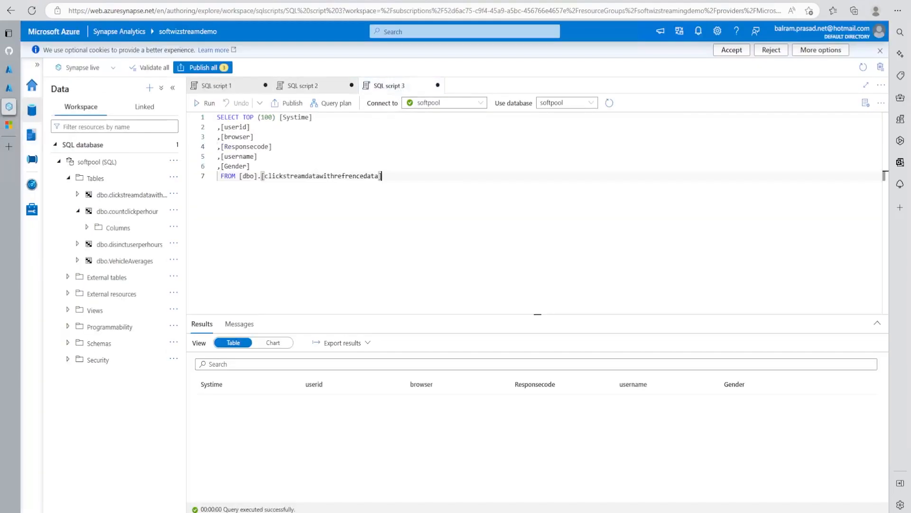
pyautogui.doubleClick(349, 176)
pyautogui.click(7, 89)
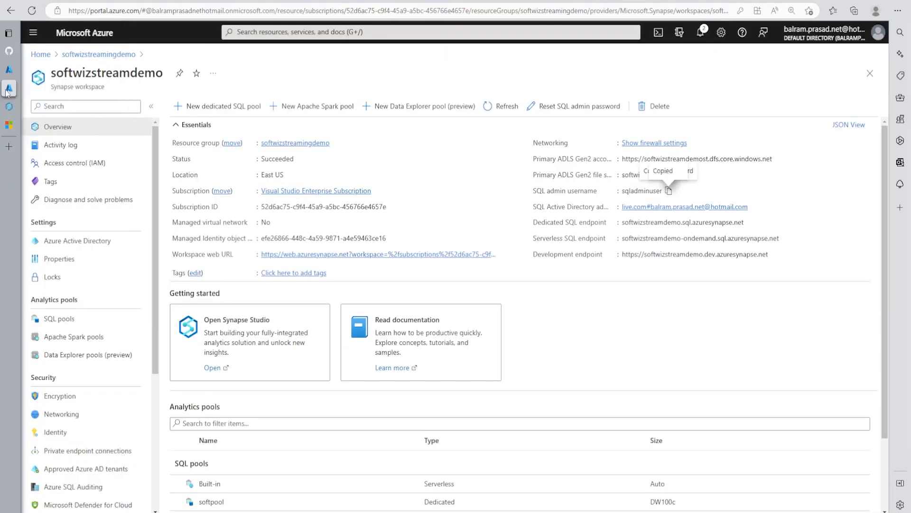
pyautogui.click(8, 71)
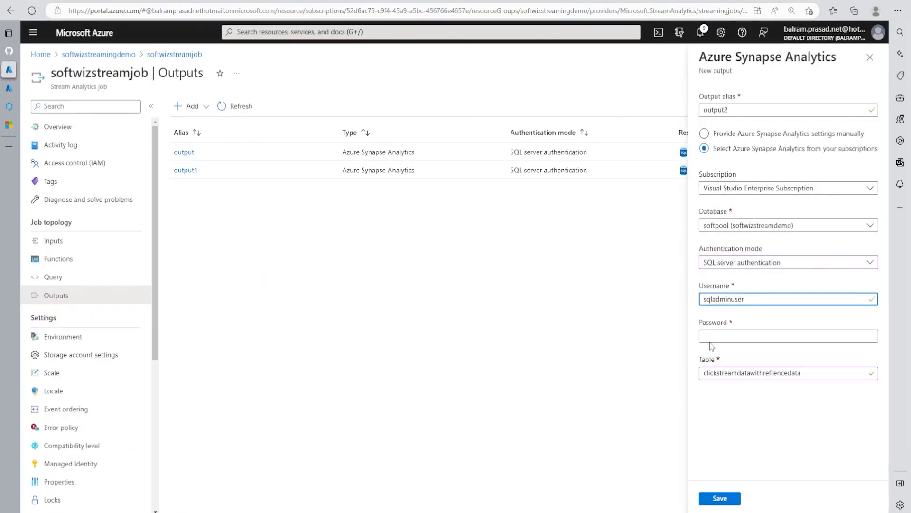
pyautogui.click(710, 338)
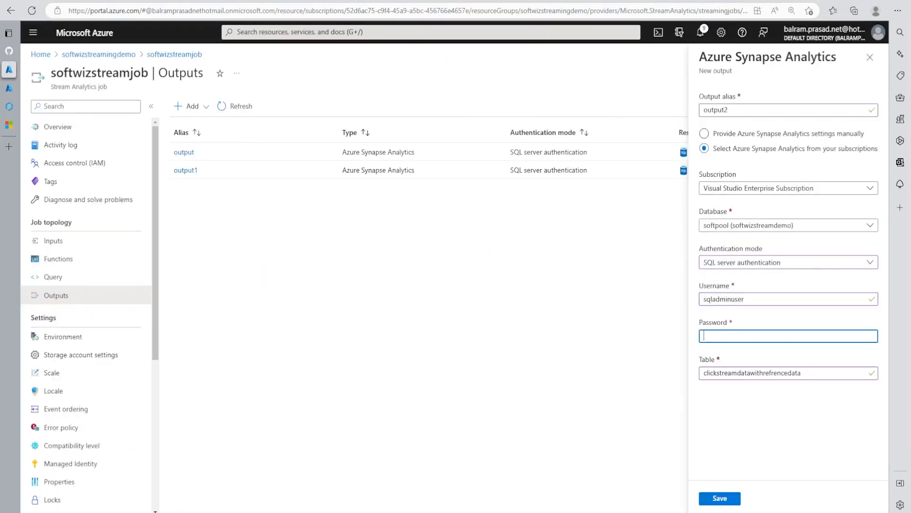
pyautogui.hotkey('ctrl', 'v')
pyautogui.click(725, 499)
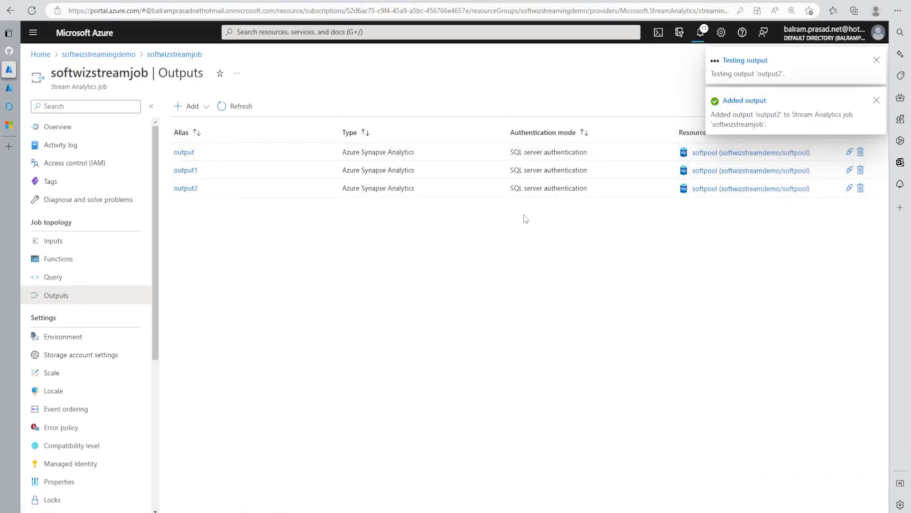
# Open the streaming job's query and replace it with SELECT System.Timestamp Systime, UserId, Request.Method, Response.Code, Browser FROM ClickStream
pyautogui.click(71, 282)
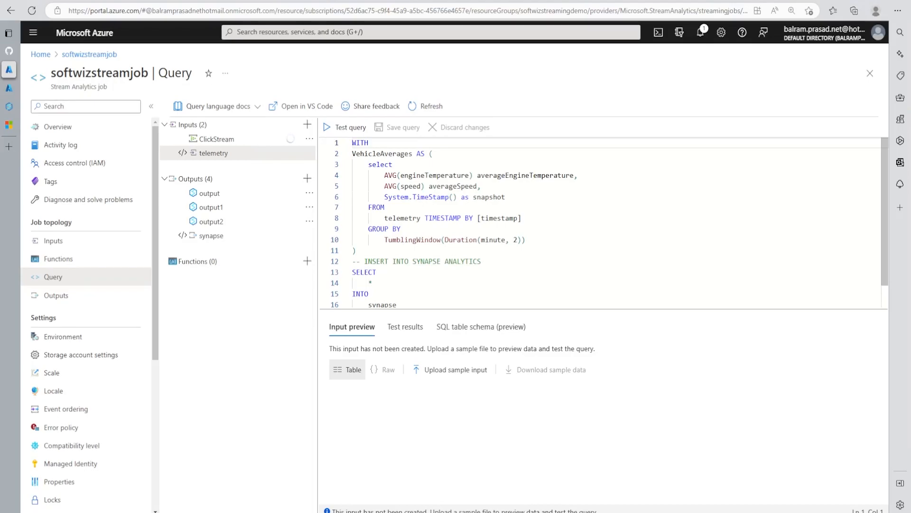
pyautogui.click(357, 251)
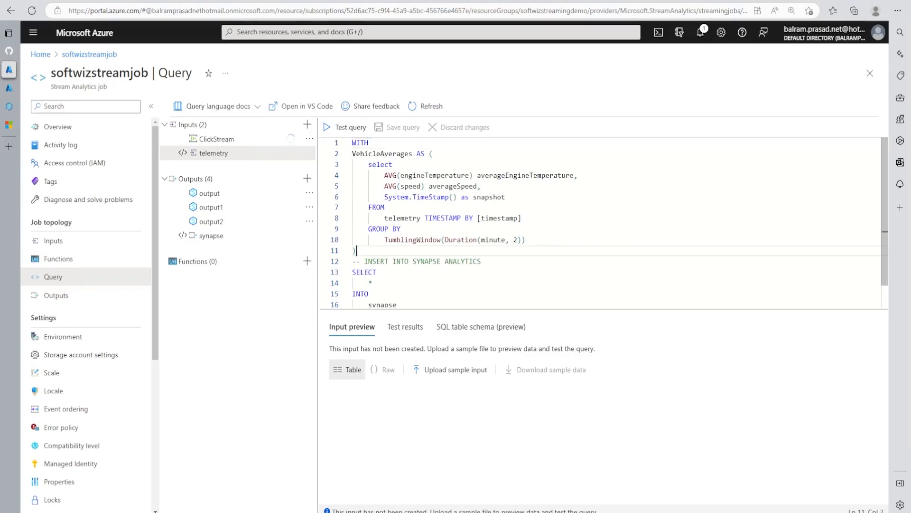
pyautogui.hotkey('ctrl', 'a')
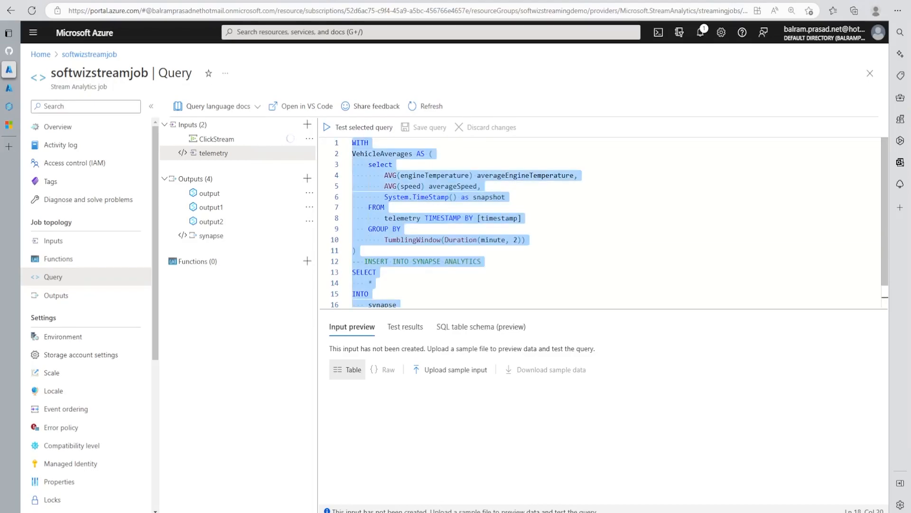
pyautogui.write('SELECT System.Timestamp Systime, UserId, Request.Method, Response.Code, Browser FROM ClickStream')
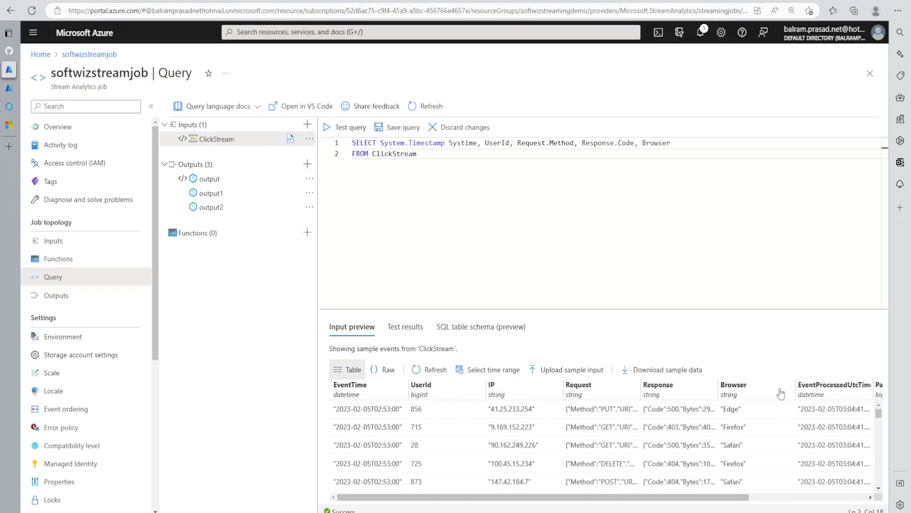
# Examine the raw JSON of the ClickStream sample events, including the request, response, browser and event time fields
pyautogui.click(387, 371)
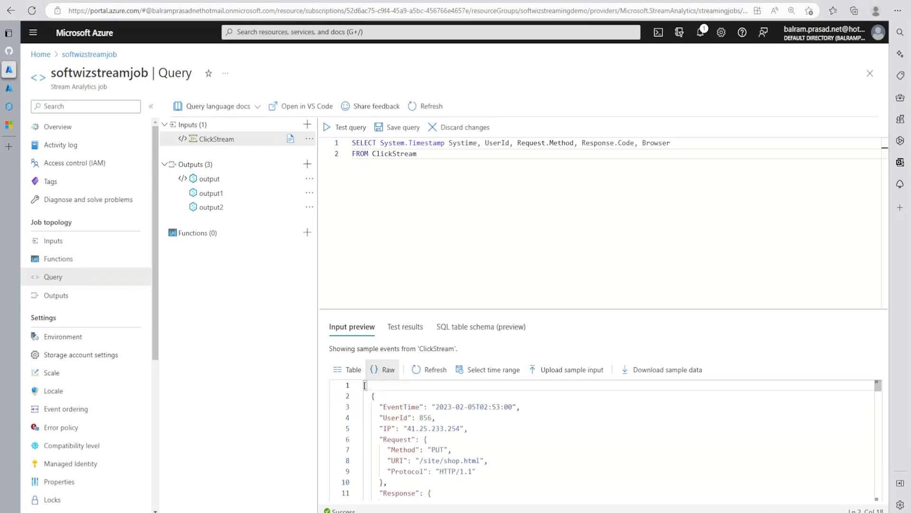
pyautogui.press('Down')
pyautogui.press('Down')
pyautogui.press('Down')
pyautogui.press('Down')
pyautogui.press('Down')
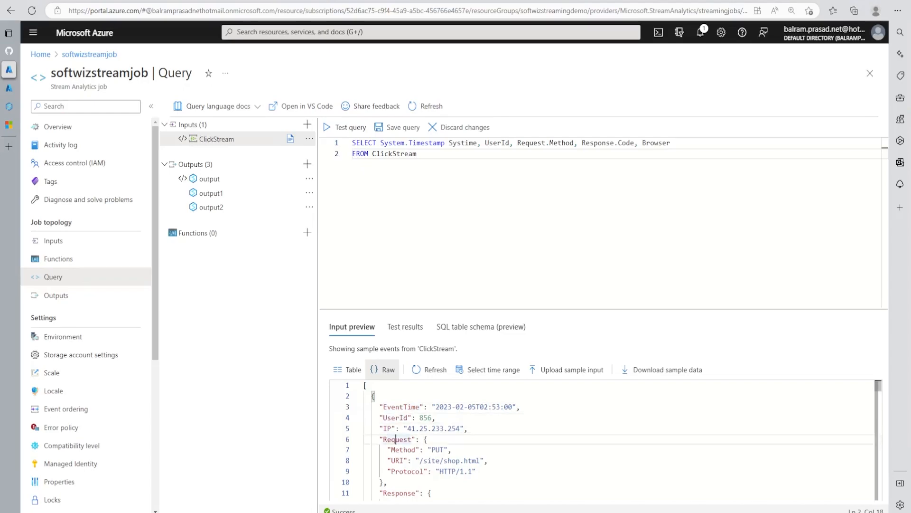
pyautogui.click(393, 460)
pyautogui.click(408, 450)
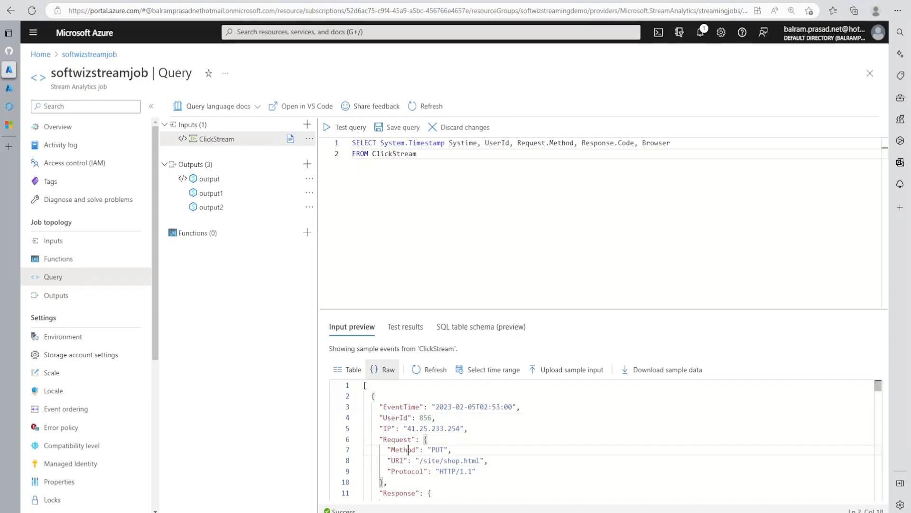
pyautogui.click(409, 471)
pyautogui.scroll(-2, 408, 471)
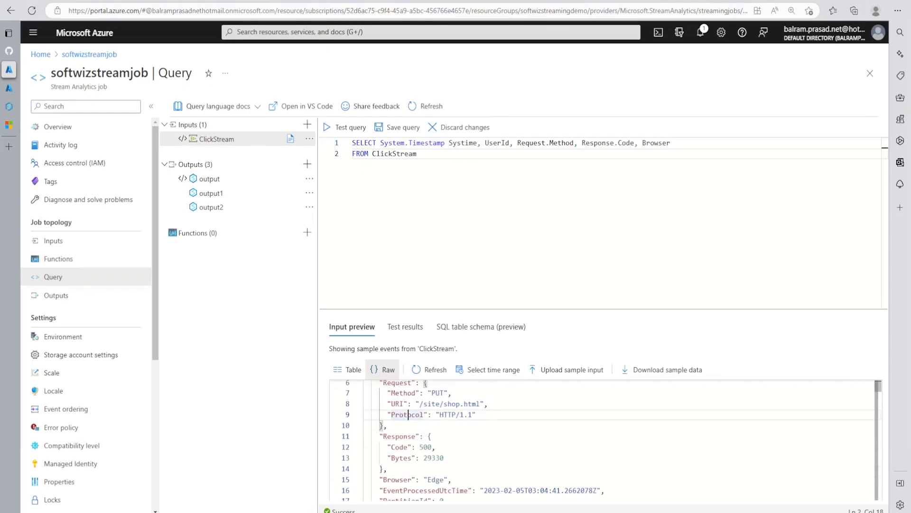
pyautogui.scroll(-1, 475, 442)
pyautogui.click(400, 419)
pyautogui.click(404, 429)
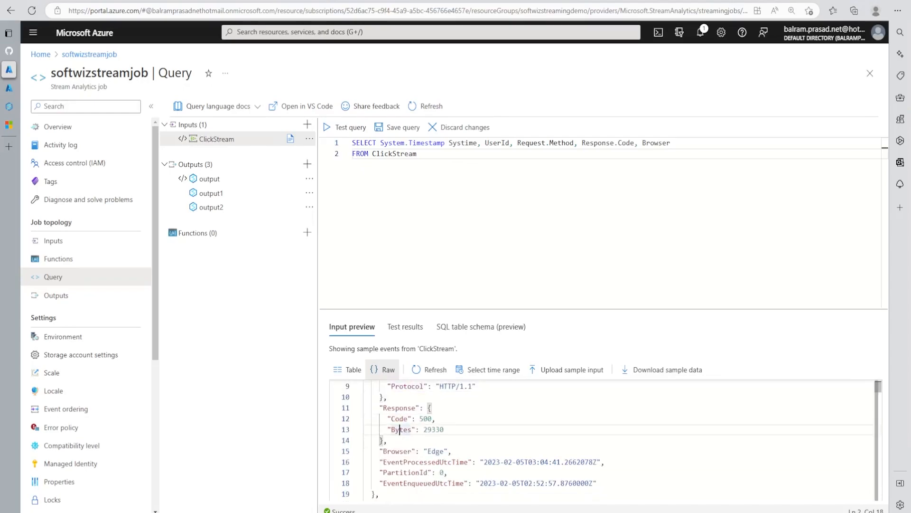
pyautogui.click(399, 451)
pyautogui.click(399, 462)
pyautogui.scroll(-2, 400, 451)
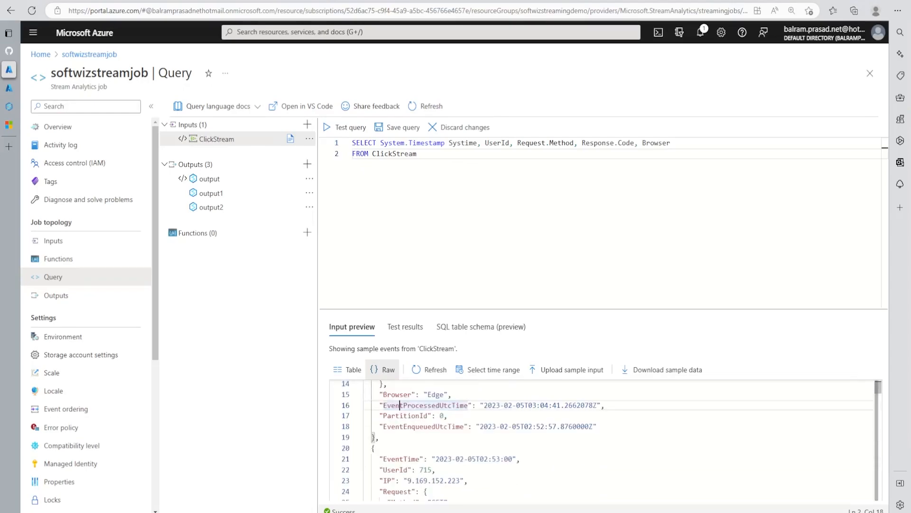
pyautogui.moveTo(399, 405); pyautogui.dragTo(598, 426)
pyautogui.scroll(-2, 474, 441)
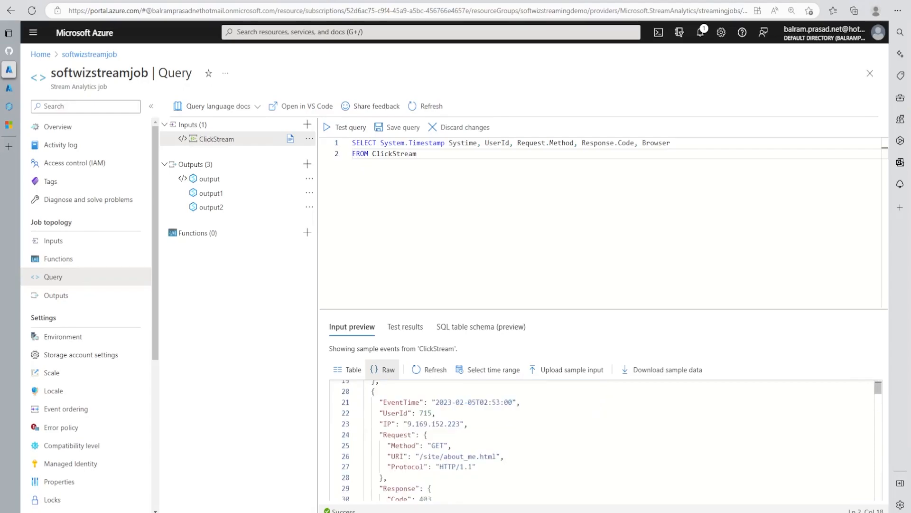
pyautogui.moveTo(391, 413); pyautogui.dragTo(501, 428)
pyautogui.scroll(-1, 427, 434)
pyautogui.click(444, 417)
pyautogui.click(447, 428)
pyautogui.scroll(-2, 502, 428)
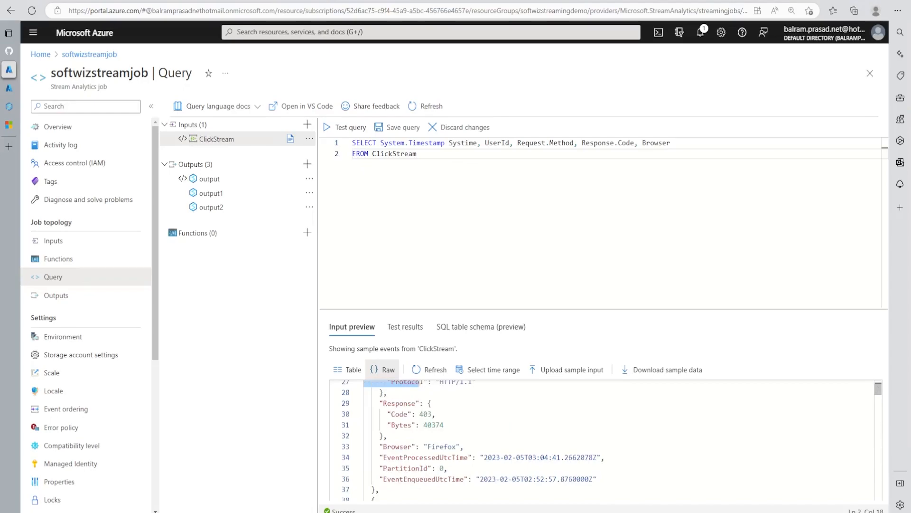
pyautogui.click(464, 446)
# Add the filter WHERE Request.Method = 'GET' or Request.Method = 'POST' to the query and test it
pyautogui.click(421, 154)
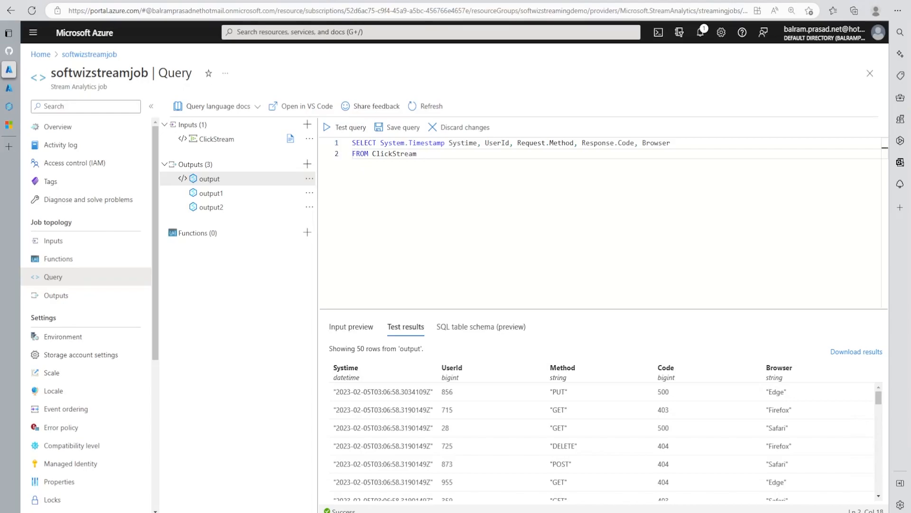
pyautogui.press('Return')
pyautogui.write("WHERE Request.Method = 'GET' or Request.Method = 'POST'")
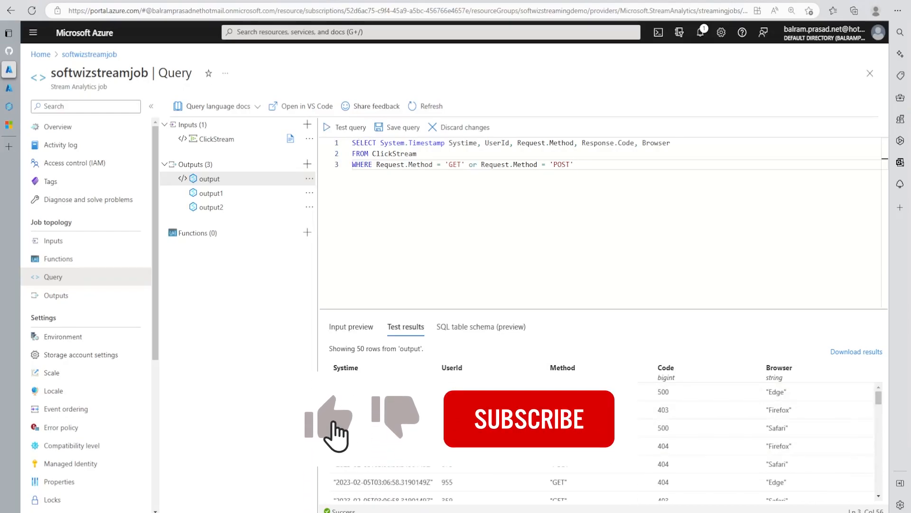
pyautogui.click(349, 127)
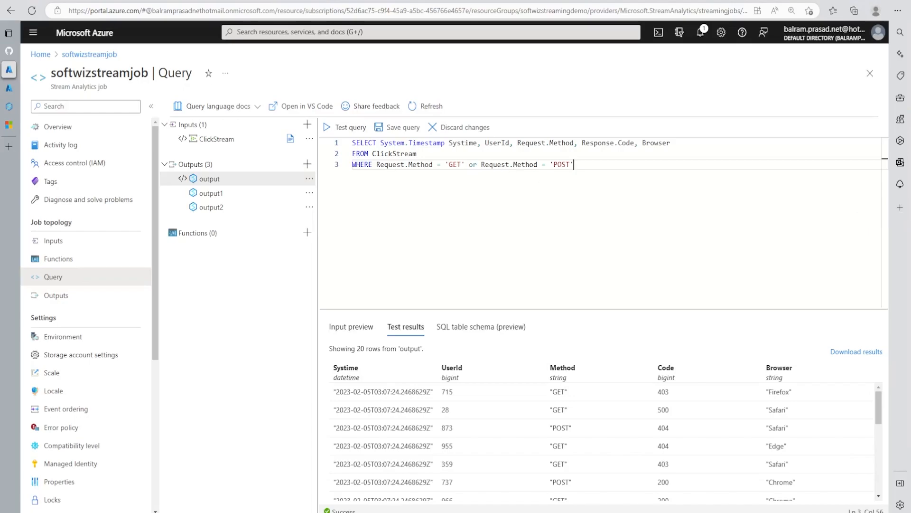
# Replace the query with System.Timestamp as Systime and count( * ) from clickstream, TIMESTAMP BY EventTime, GROUP BY TumblingWindow(hour, 1), and test it
pyautogui.hotkey('ctrl', 'a')
pyautogui.write('select System.Timestamp as Systime, count( * ) FROM clickstream TIMESTAMP BY EventTime GROUP BY TumblingWindow(hour, 1)')
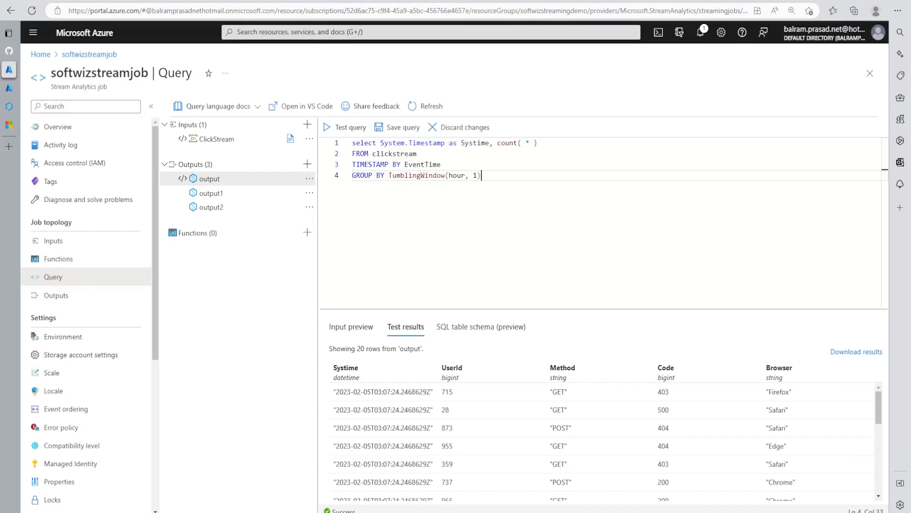
pyautogui.click(389, 154)
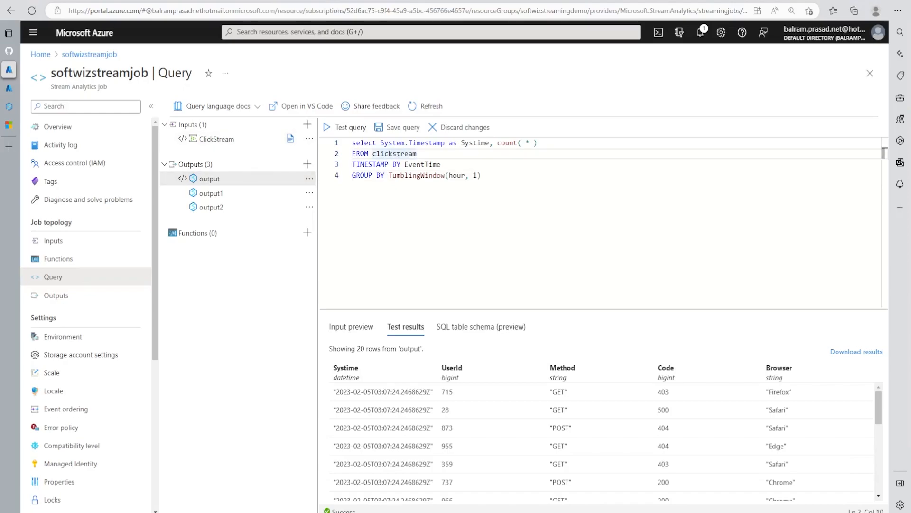
pyautogui.doubleClick(457, 175)
pyautogui.click(473, 176)
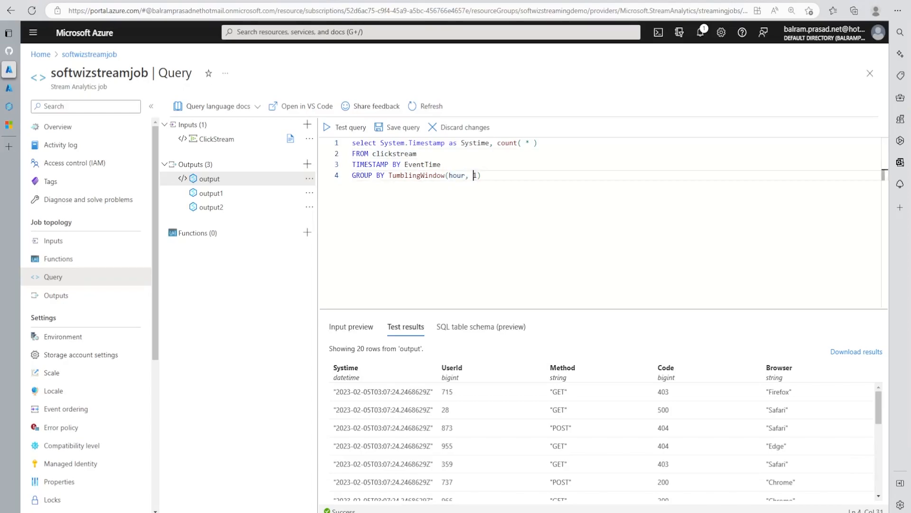
pyautogui.click(348, 128)
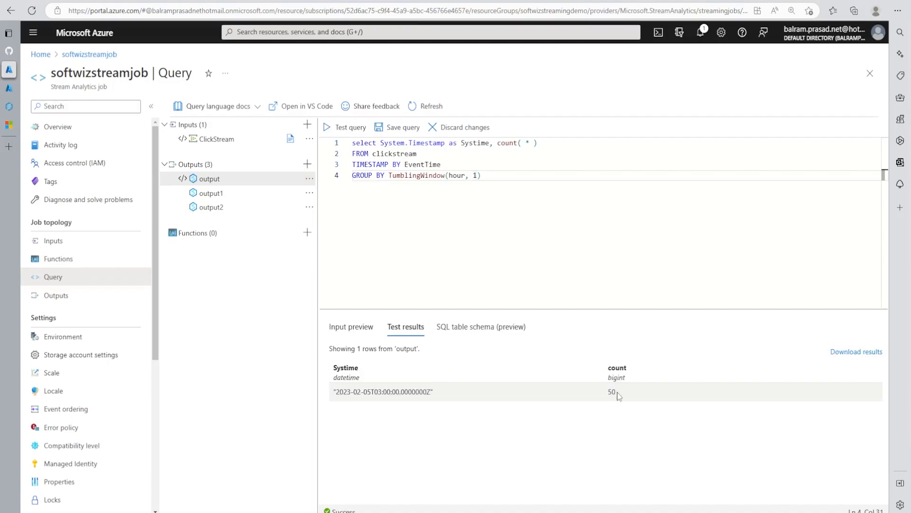
pyautogui.click(405, 175)
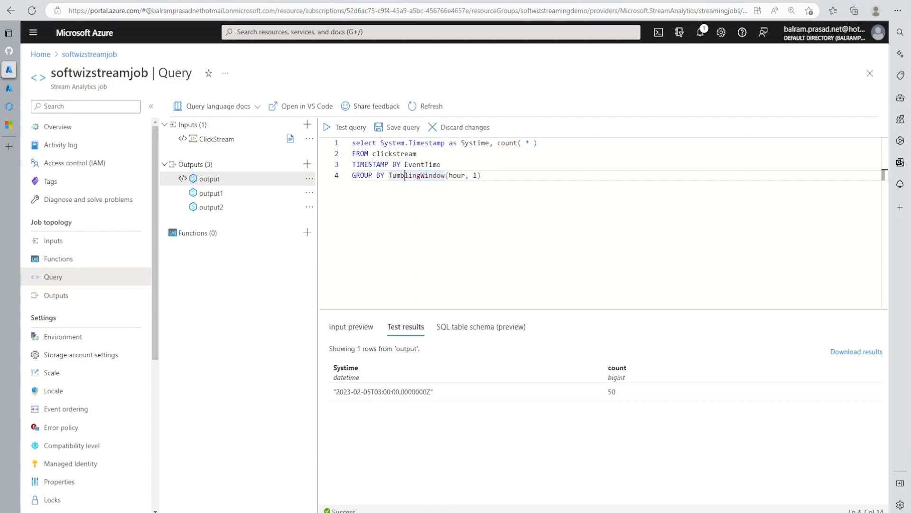
pyautogui.click(481, 176)
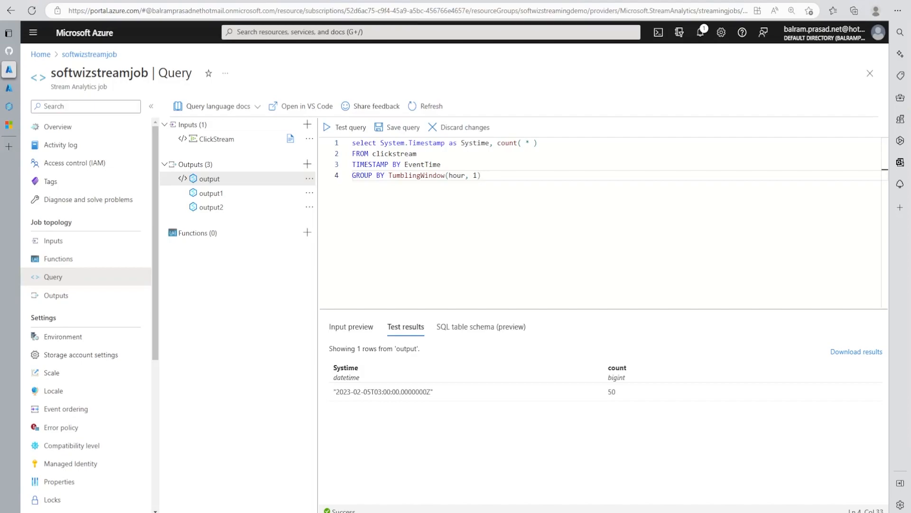
pyautogui.click(347, 128)
# Replace the query with SELECT * FROM clickstream TIMESTAMP BY Time WHERE ISFIRST(hour, 1) OVER(PARTITION BY userId) = 1
pyautogui.hotkey('ctrl', 'a')
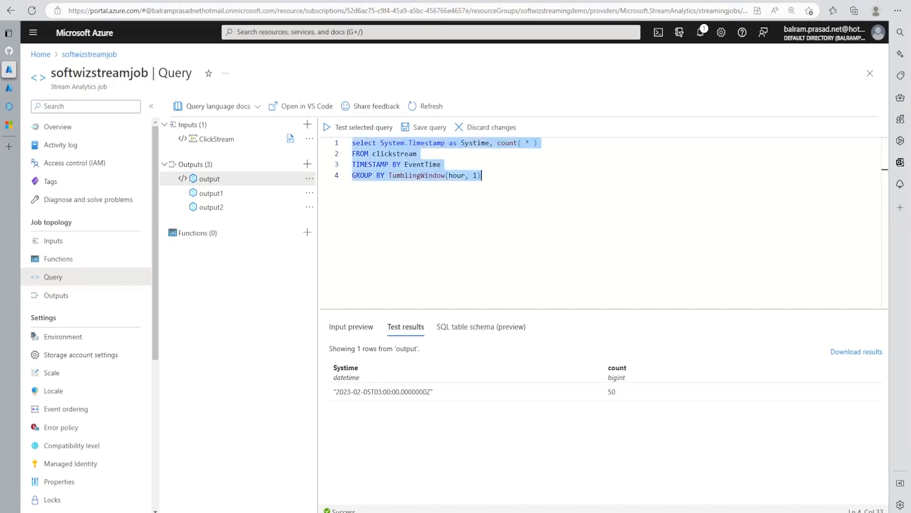
pyautogui.write('SELECT * FROM clickstream TIMESTAMP BY Time WHERE ISFIRST(hour, 1) OVER(PARTITION BY userId) = 1')
pyautogui.click(387, 176)
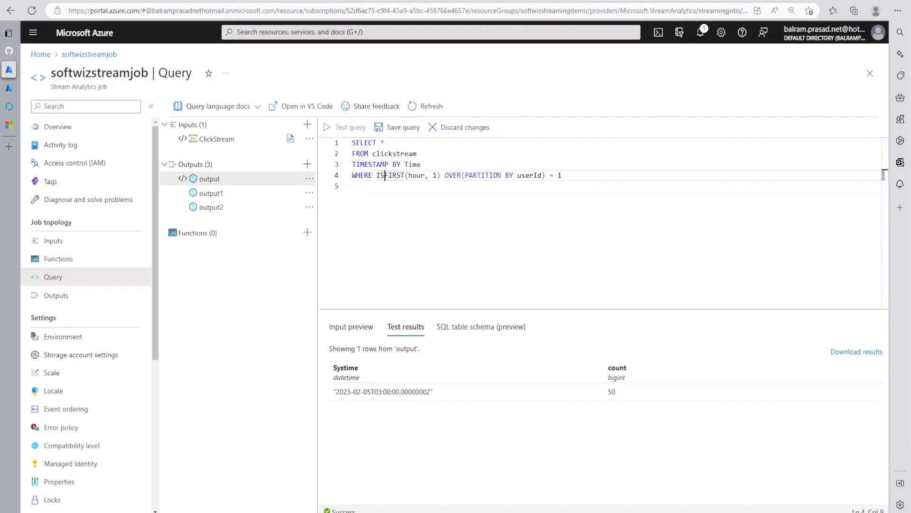
pyautogui.click(482, 175)
pyautogui.moveTo(376, 176); pyautogui.dragTo(410, 176)
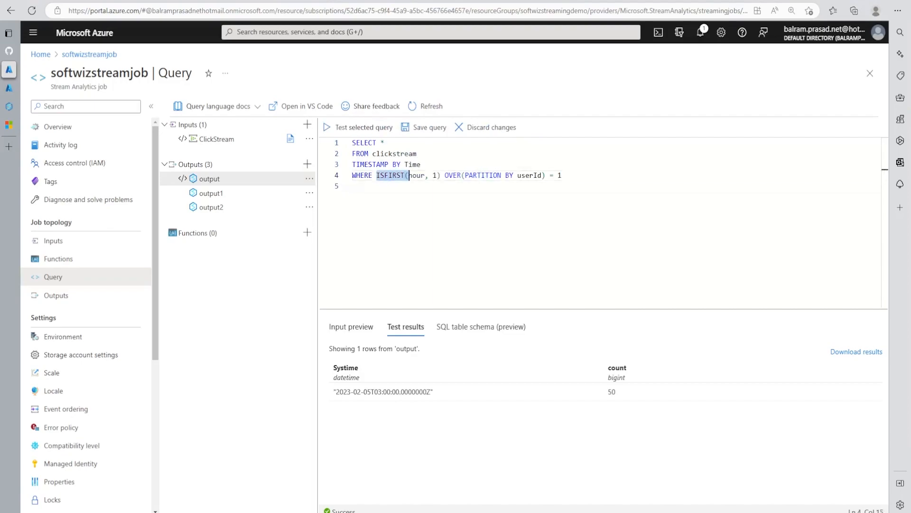
pyautogui.click(441, 176)
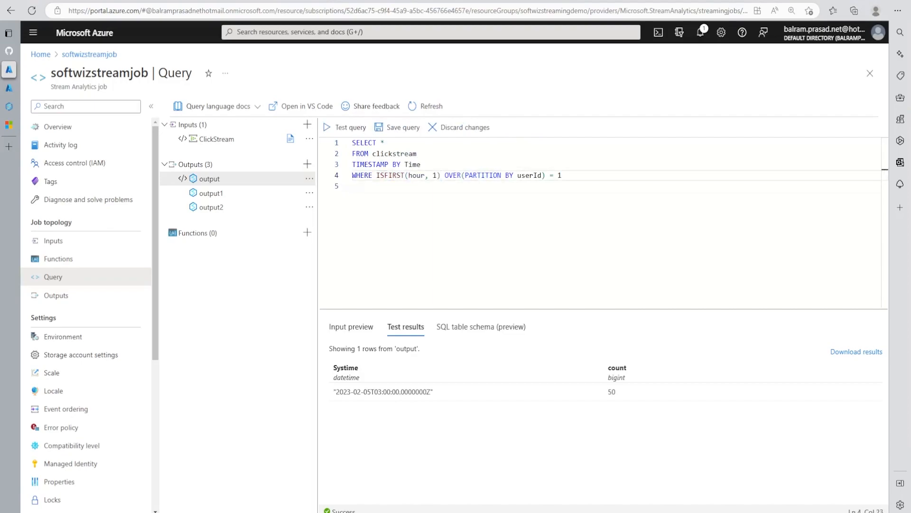
pyautogui.doubleClick(482, 175)
pyautogui.doubleClick(527, 176)
pyautogui.click(475, 187)
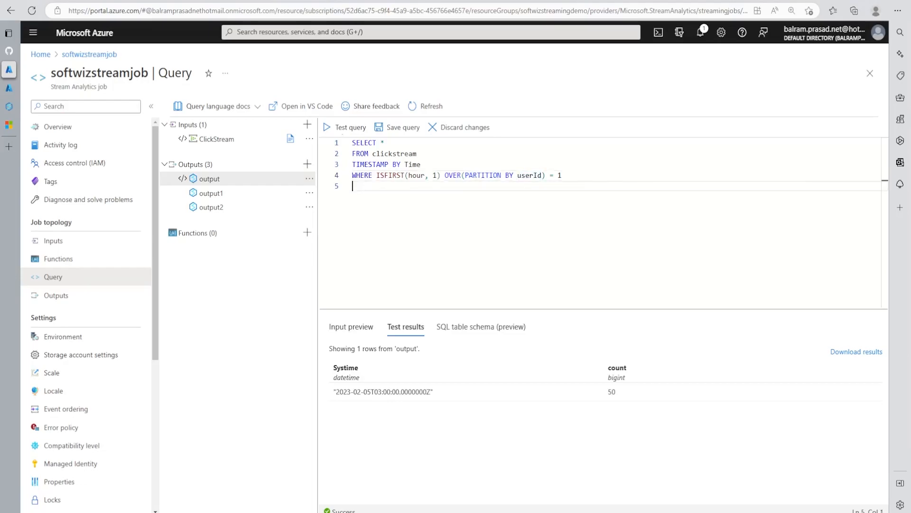
# Change the ISFIRST query's timestamp field to EventTime, test it, and review the columns and rows of the test results
pyautogui.click(397, 154)
pyautogui.write('Eve')
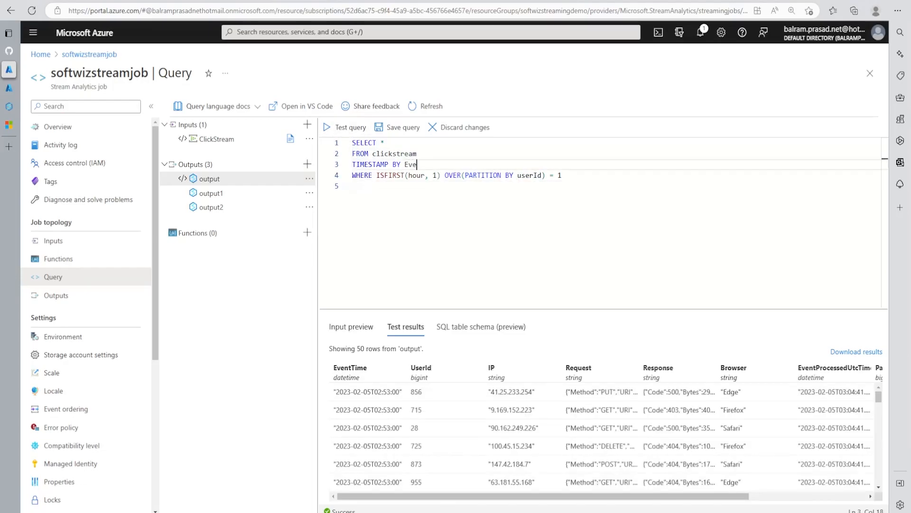
pyautogui.write('ntTime')
pyautogui.click(399, 143)
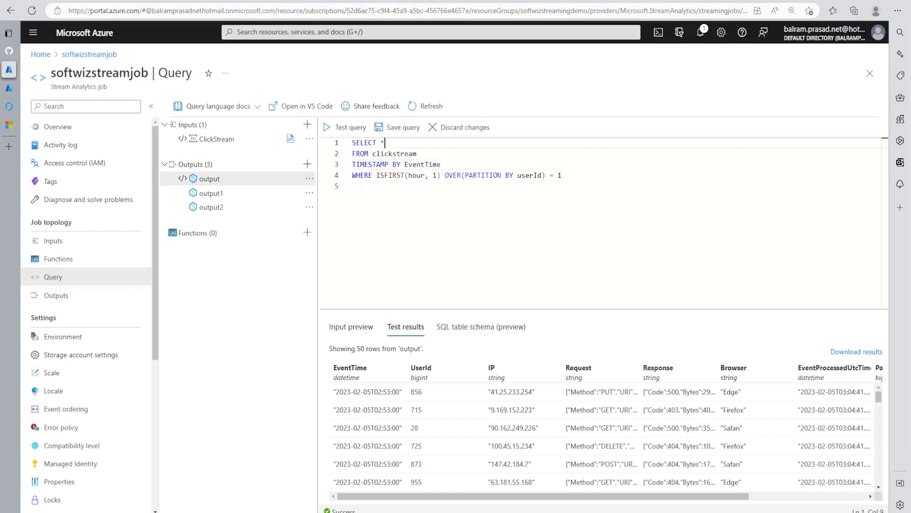
pyautogui.click(349, 127)
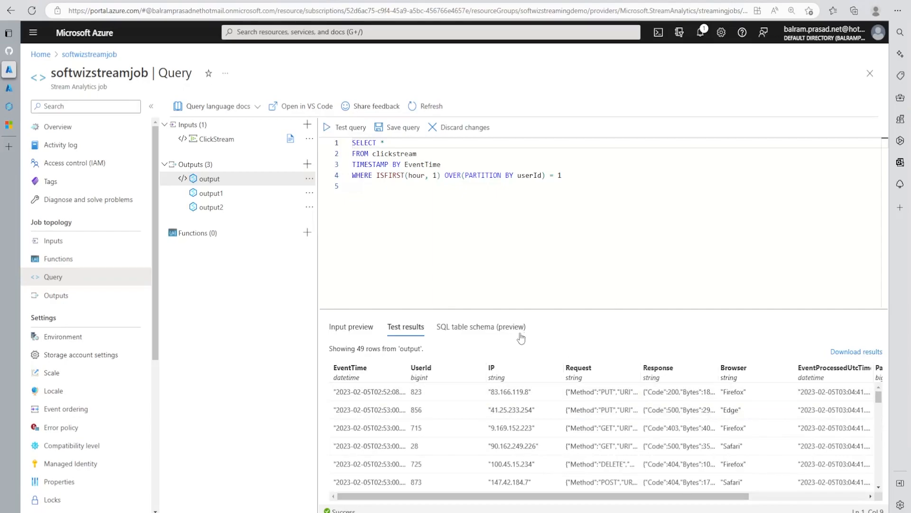
pyautogui.moveTo(606, 498); pyautogui.dragTo(682, 499)
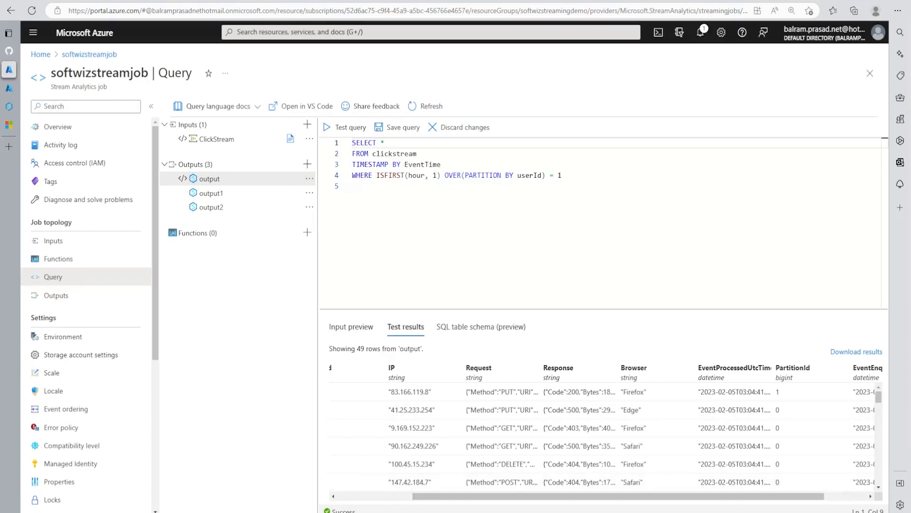
pyautogui.moveTo(816, 496); pyautogui.dragTo(524, 481)
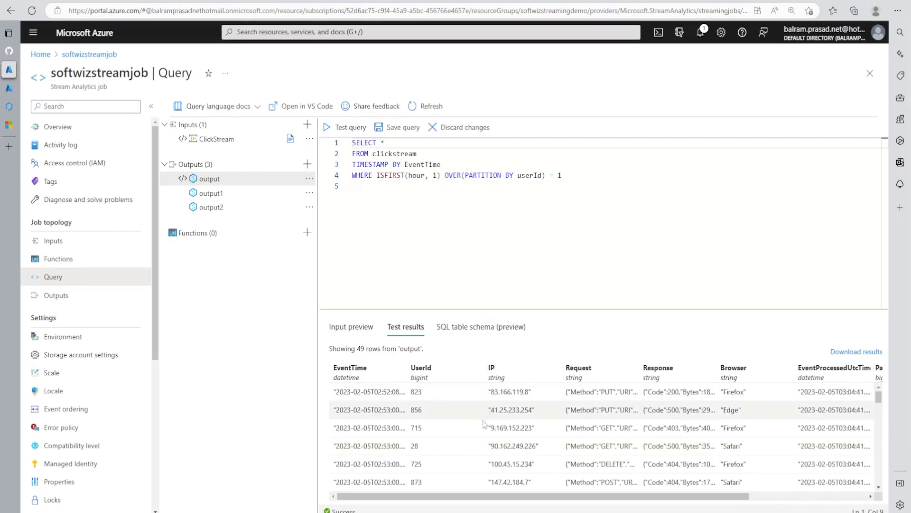
pyautogui.scroll(-1, 483, 446)
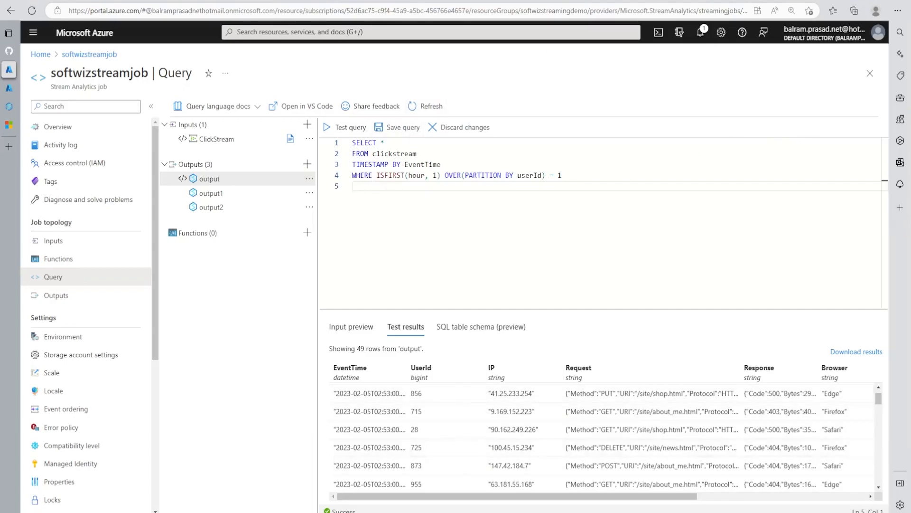
# Preview the ClickStream input, and put back and test the hourly count( * ) query grouped by TumblingWindow(hour, 1)
pyautogui.click(217, 139)
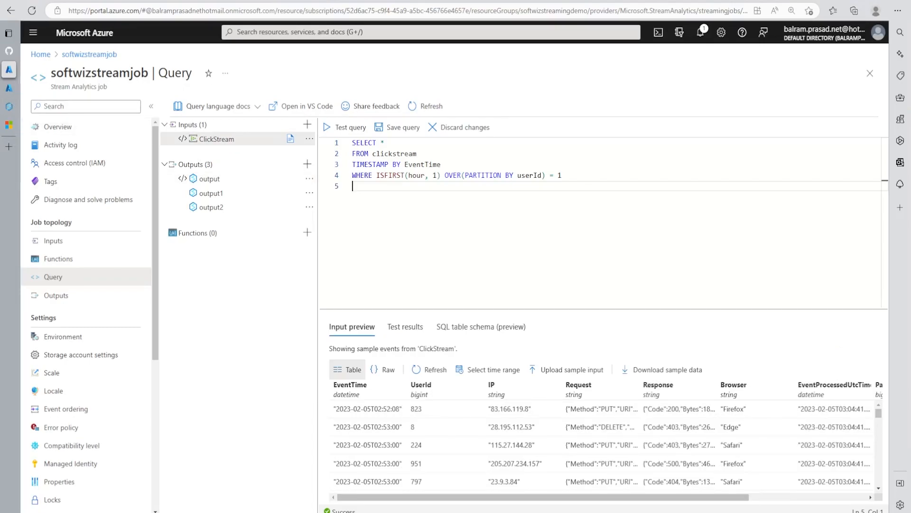
pyautogui.hotkey('ctrl', 'a')
pyautogui.write('select System.Timestamp as Systime, count( * ) FROM clickstream TIMESTAMP BY EventTime GROUP BY TumblingWindow(hour, 1)')
pyautogui.click(328, 129)
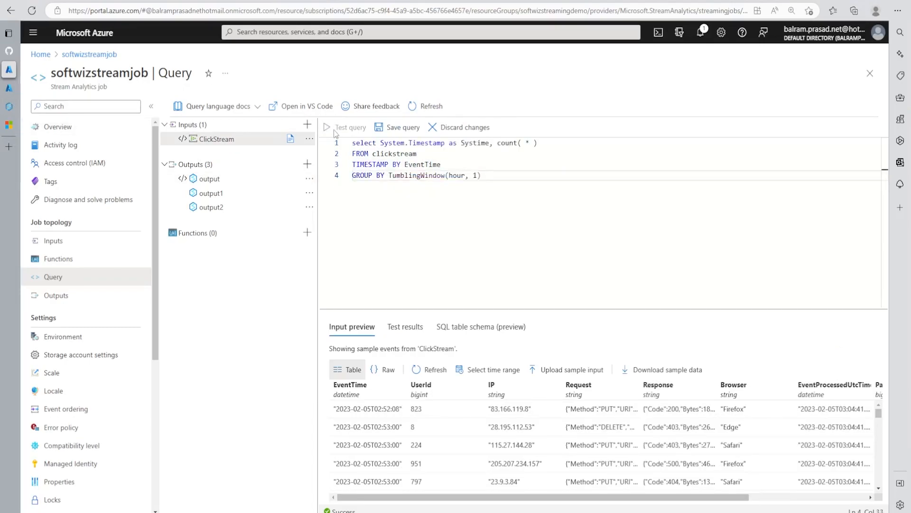
pyautogui.click(425, 164)
pyautogui.click(342, 127)
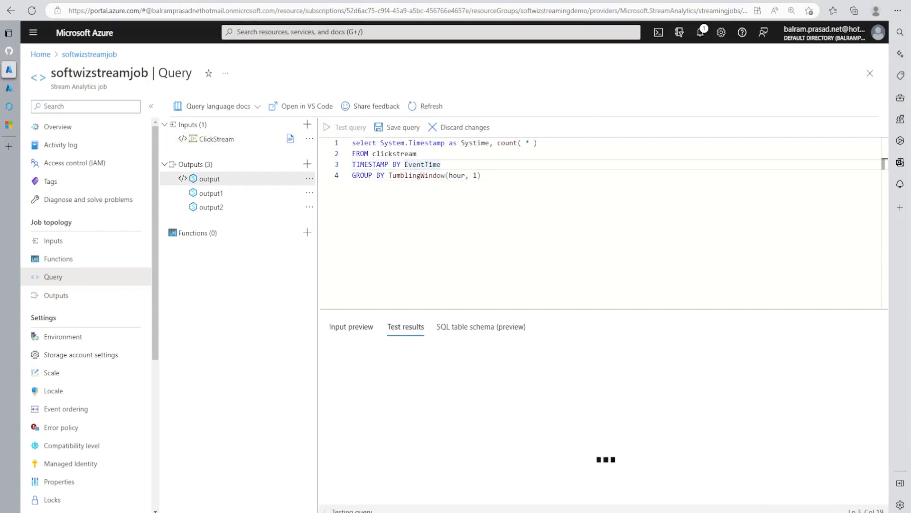
# Check the countclickperhour script in Synapse Studio, then the alias and target table of the job's output named output
pyautogui.click(417, 154)
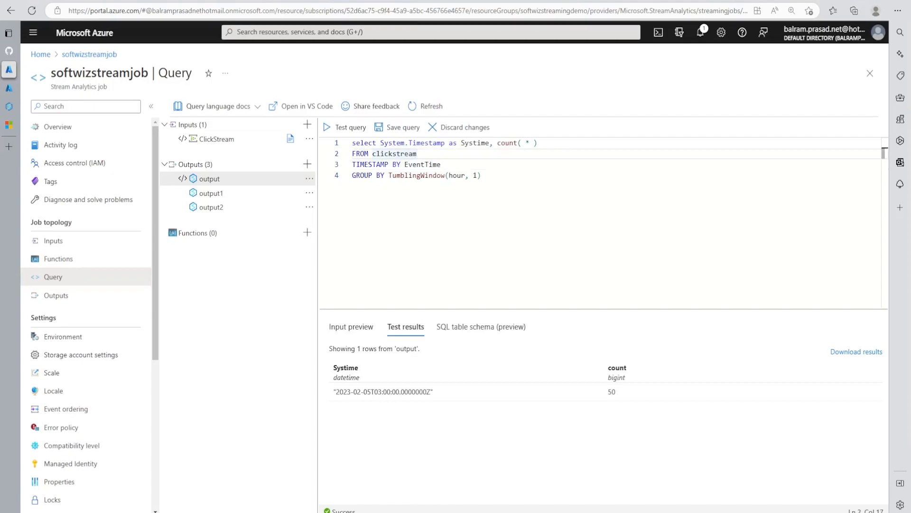
pyautogui.press('Return')
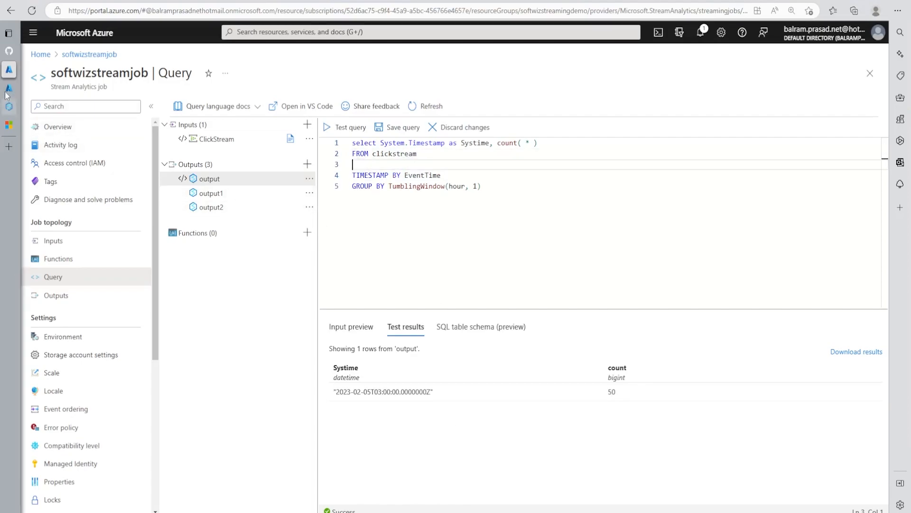
pyautogui.click(28, 107)
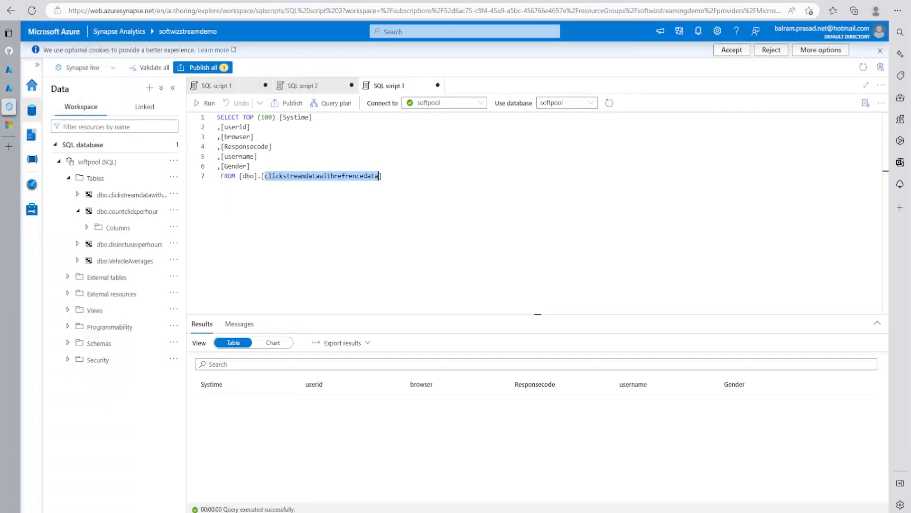
pyautogui.click(215, 86)
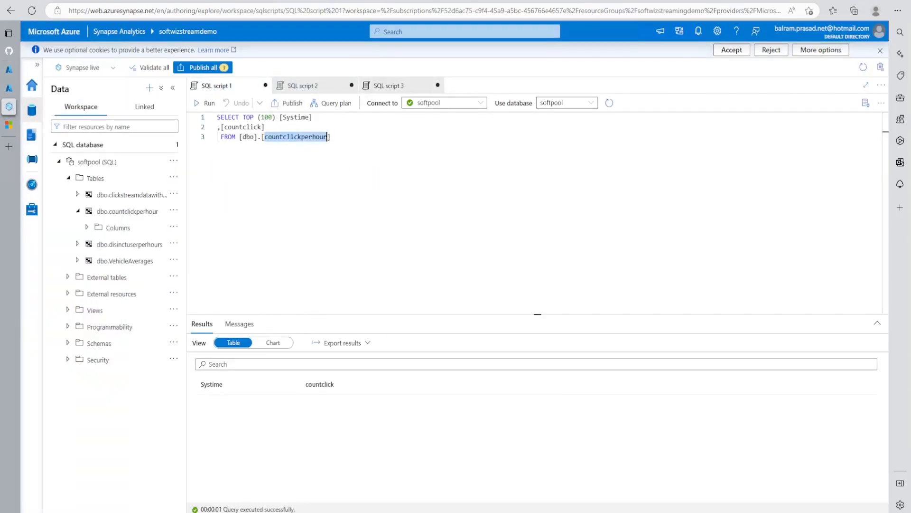
pyautogui.click(8, 70)
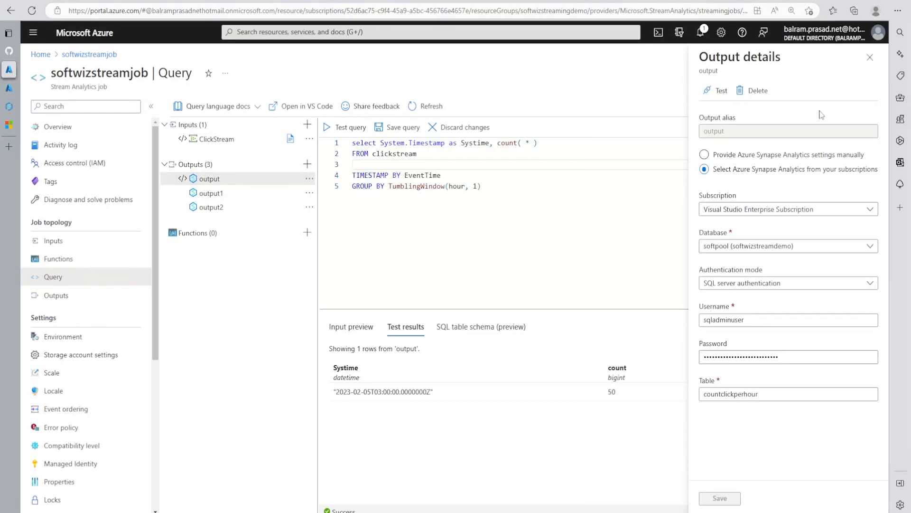
pyautogui.doubleClick(715, 132)
pyautogui.click(870, 57)
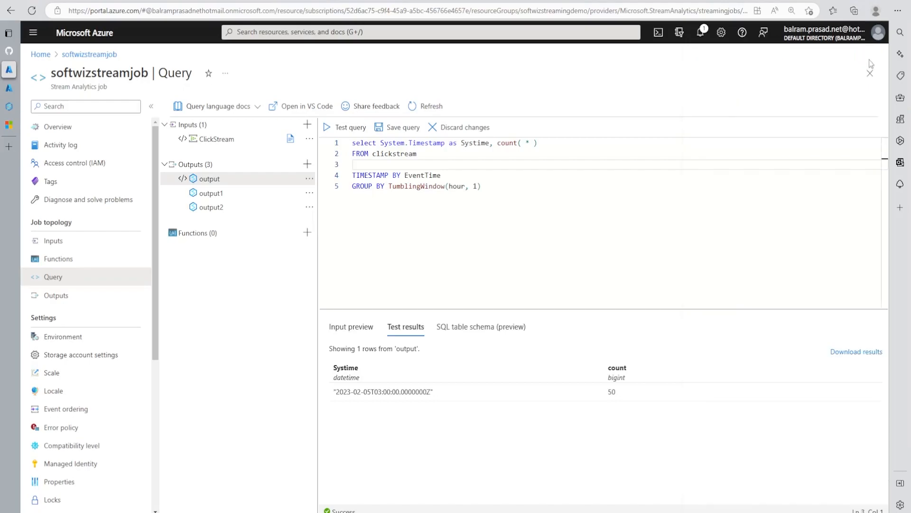
# Add "into output" below the select line of the hourly count query, remove the blank line, then test and save the query
pyautogui.click(538, 143)
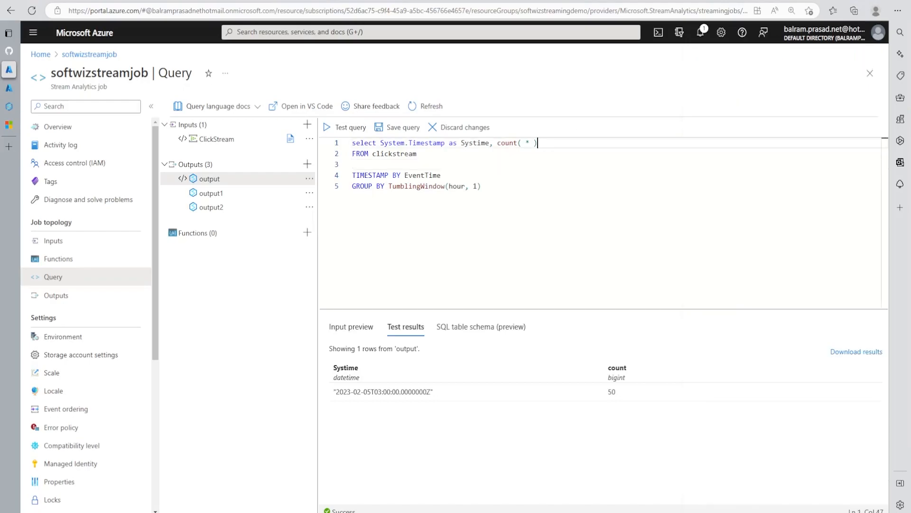
pyautogui.press('Return')
pyautogui.write('into output')
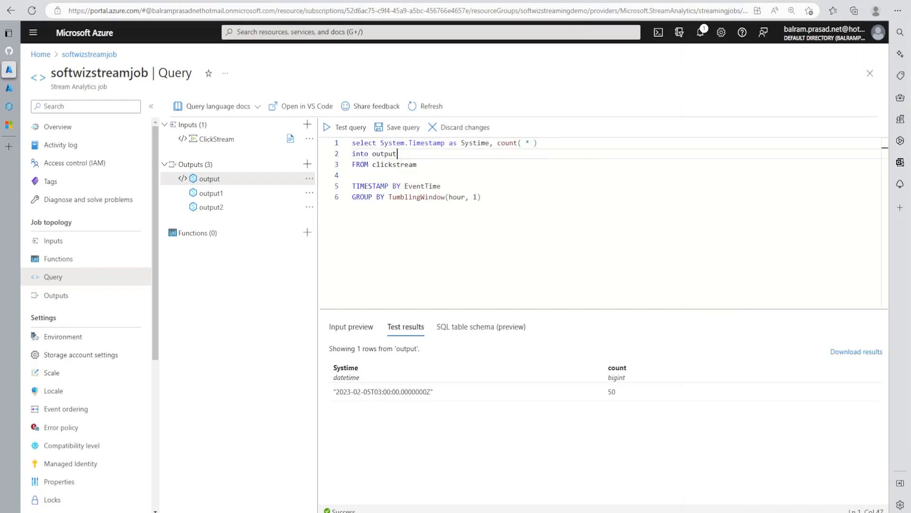
pyautogui.click(398, 164)
pyautogui.press('Down')
pyautogui.press('Delete')
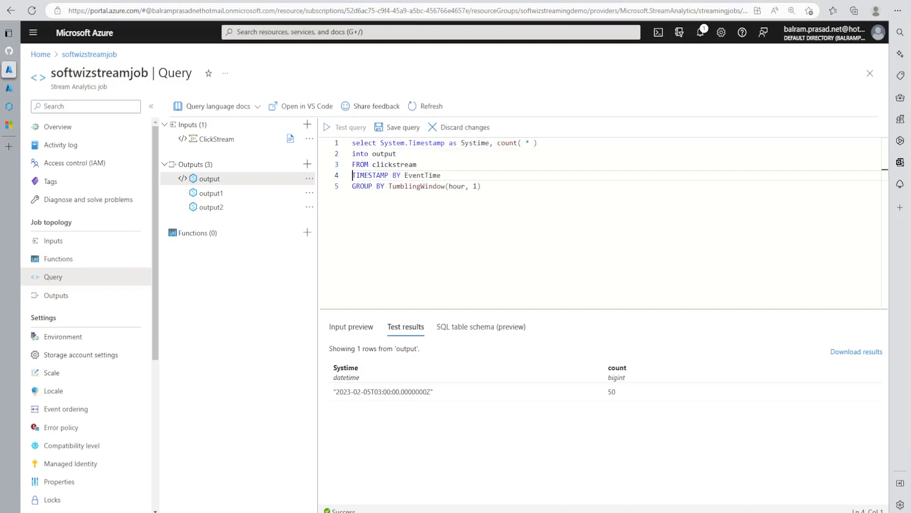
pyautogui.click(397, 154)
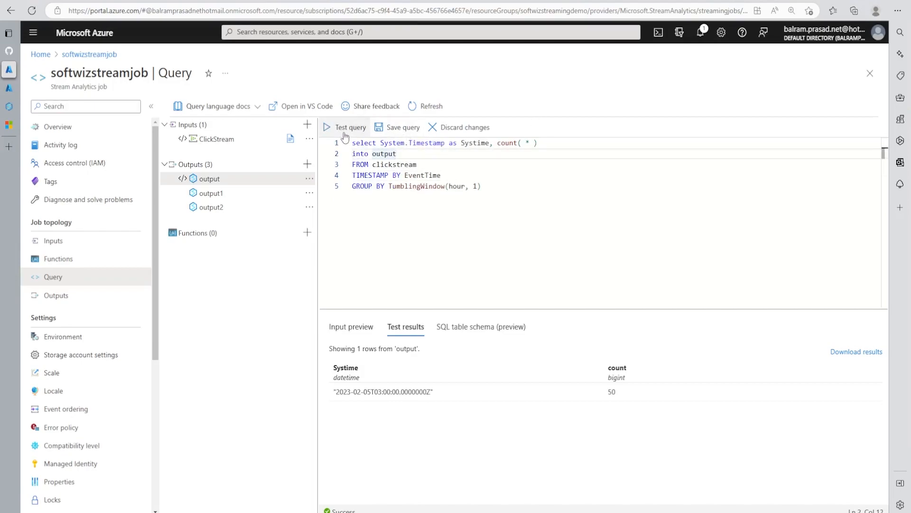
pyautogui.click(345, 128)
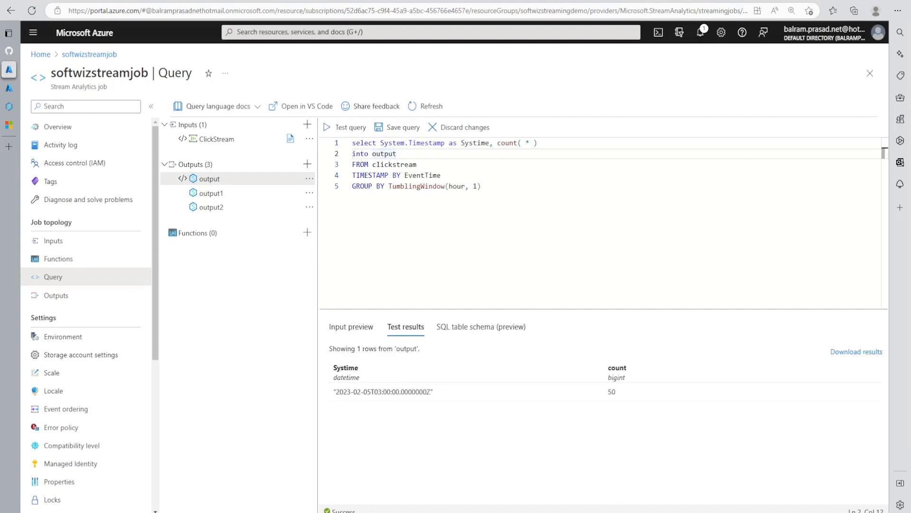
pyautogui.click(397, 127)
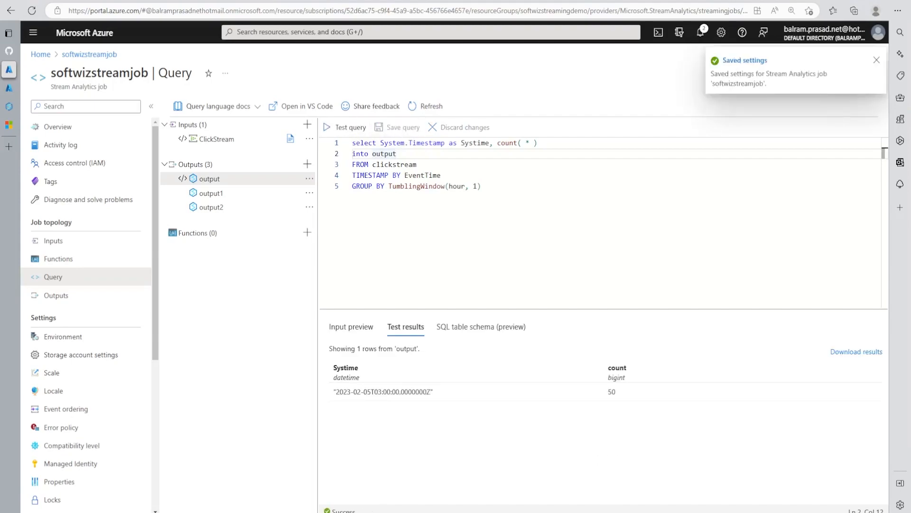
# Start the softwizstreamjob job from its overview with the job output start time set to Now
pyautogui.click(66, 133)
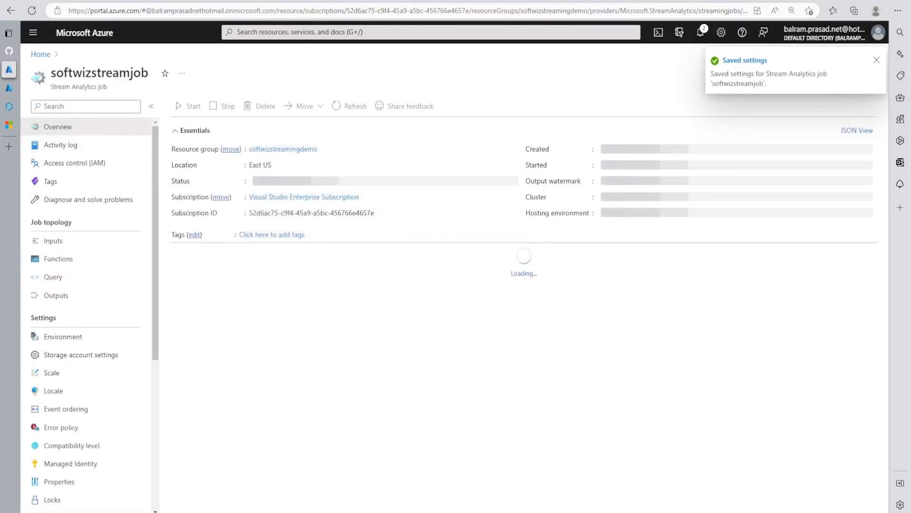
pyautogui.click(191, 107)
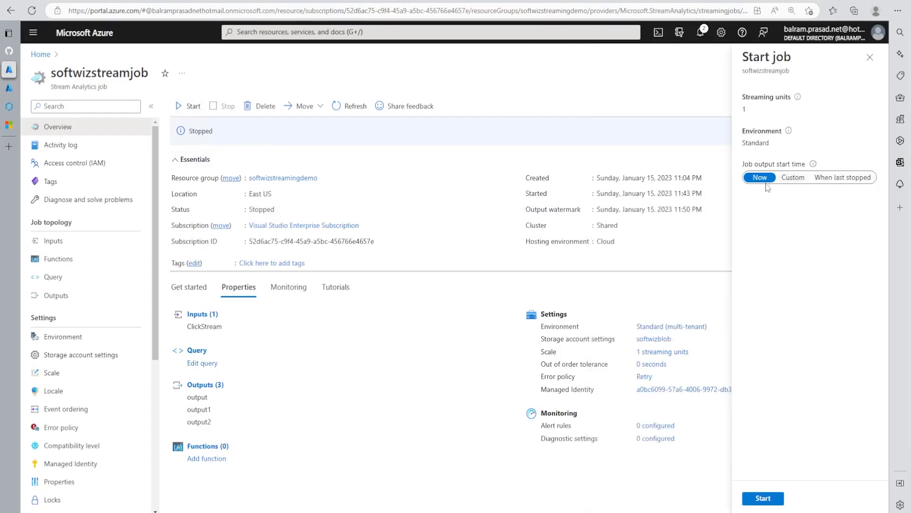
pyautogui.click(763, 498)
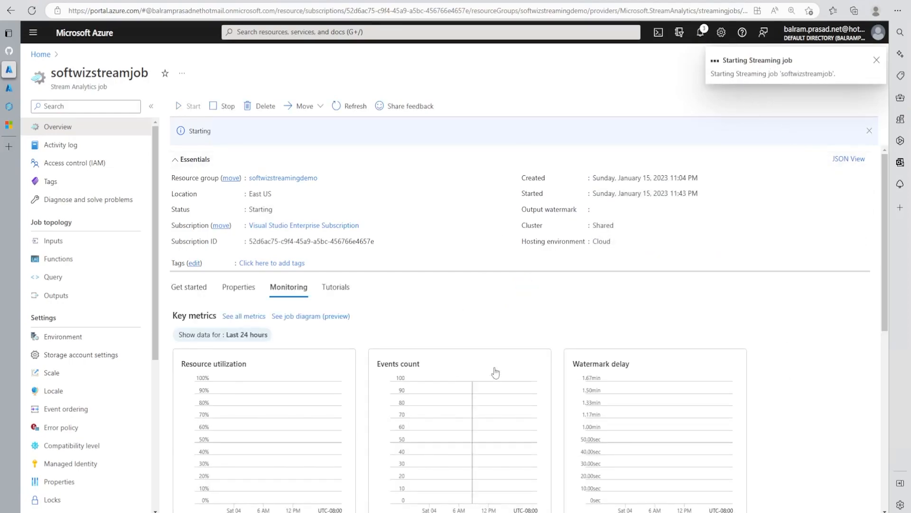
# Run the countclickperhour SELECT script in Synapse Studio, check the job's status, and run the script again
pyautogui.click(47, 106)
pyautogui.click(337, 137)
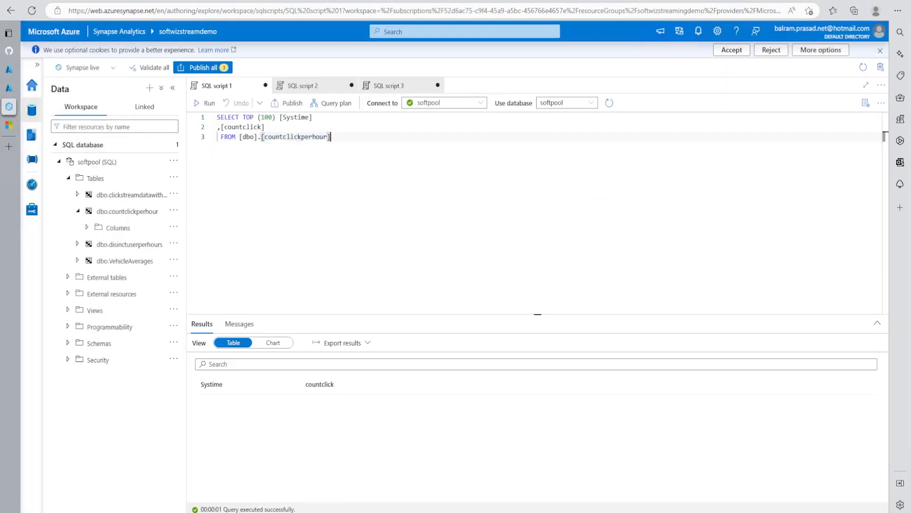
pyautogui.click(205, 103)
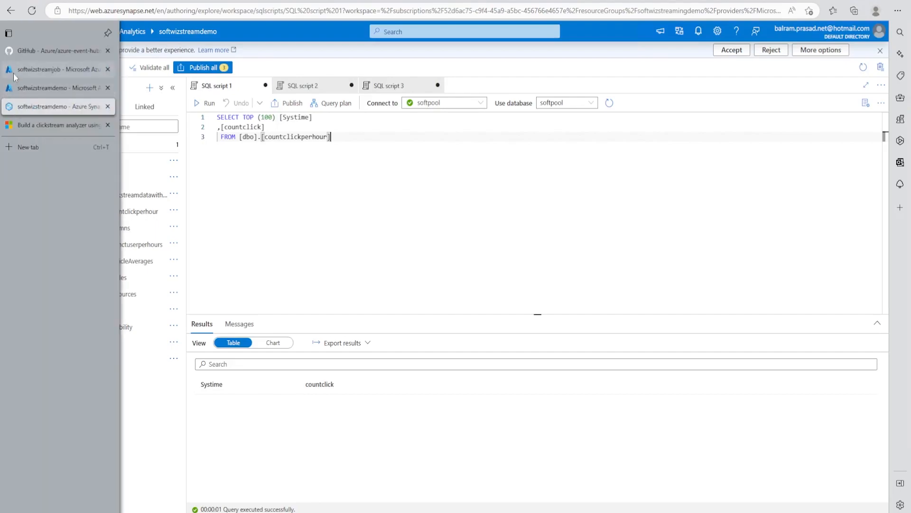
pyautogui.click(48, 70)
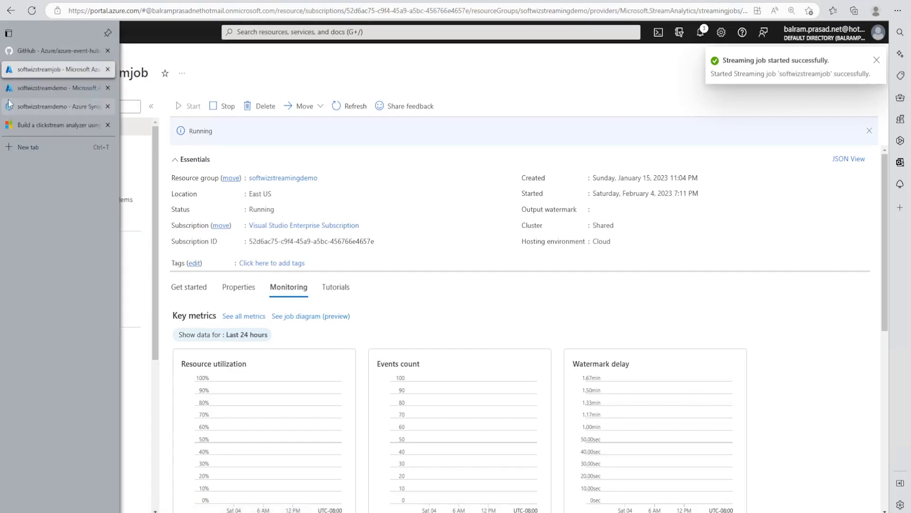
pyautogui.click(11, 107)
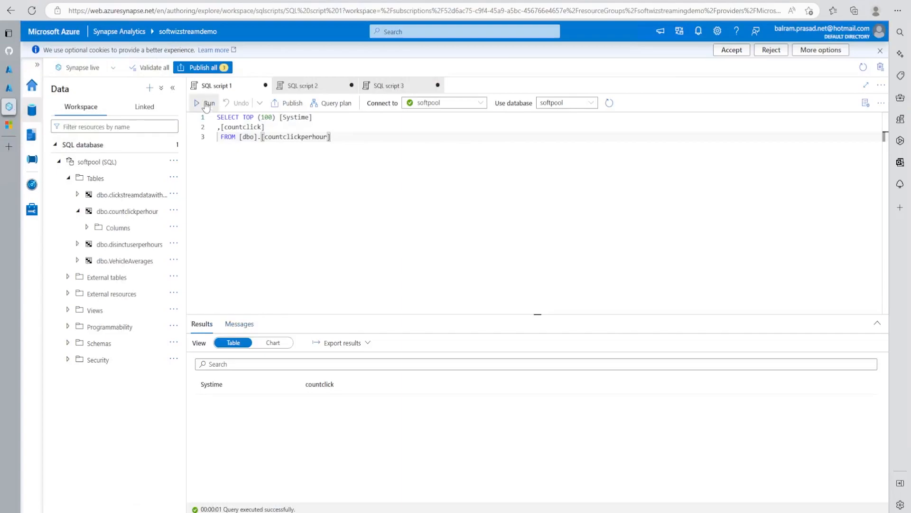
pyautogui.click(205, 103)
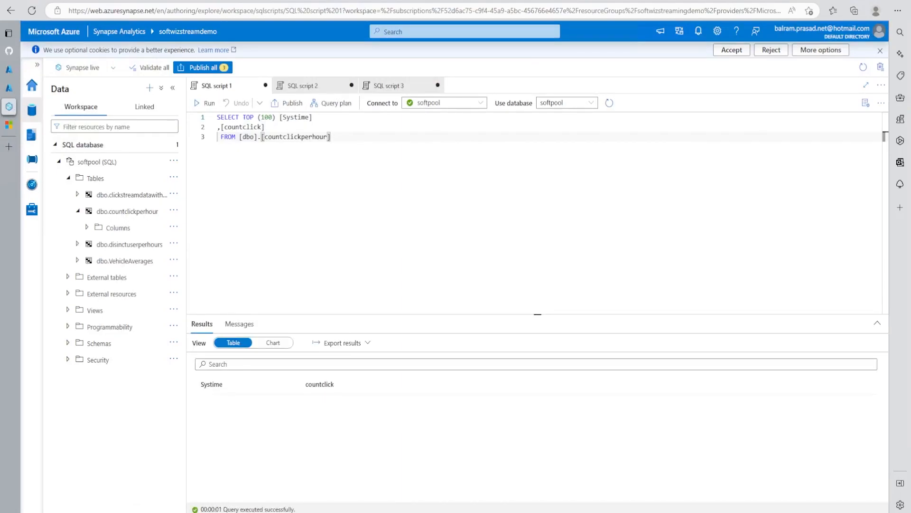
# Return to softwizstreamjob in the Azure portal and stop the running job from its overview
pyautogui.click(9, 88)
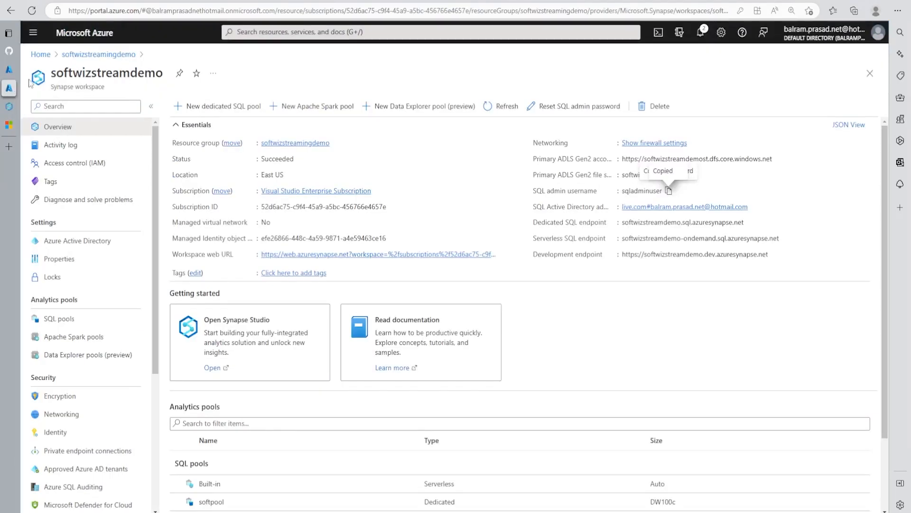
pyautogui.click(8, 71)
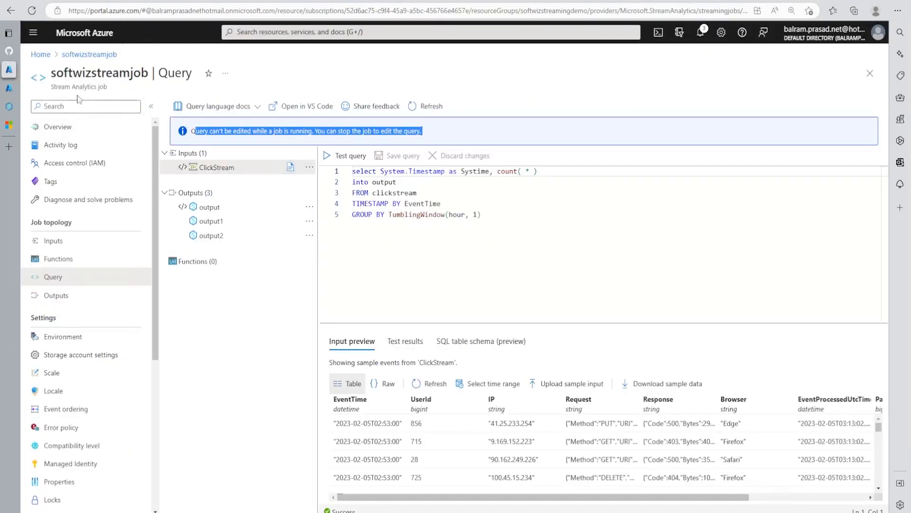
pyautogui.click(57, 127)
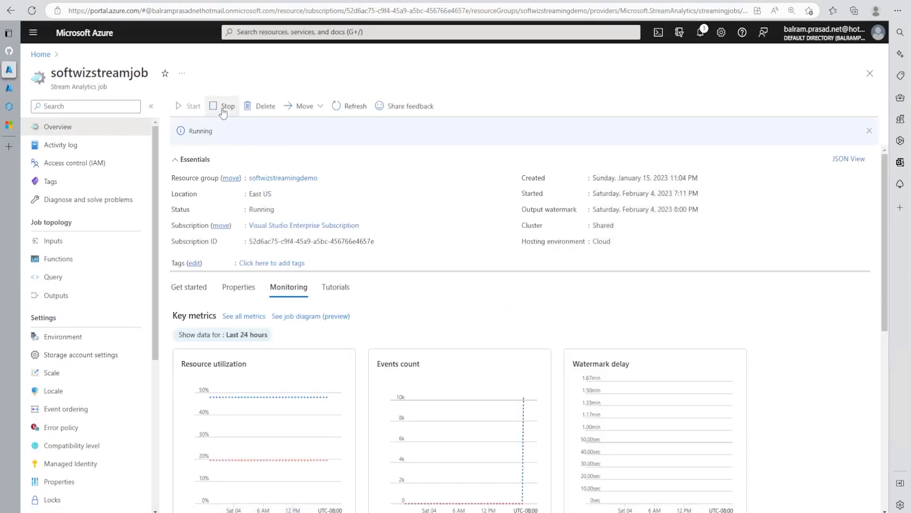
pyautogui.click(223, 108)
pyautogui.click(203, 169)
# Change the query's TumblingWindow unit to minute, keeping the size of 1, and save the query
pyautogui.click(52, 280)
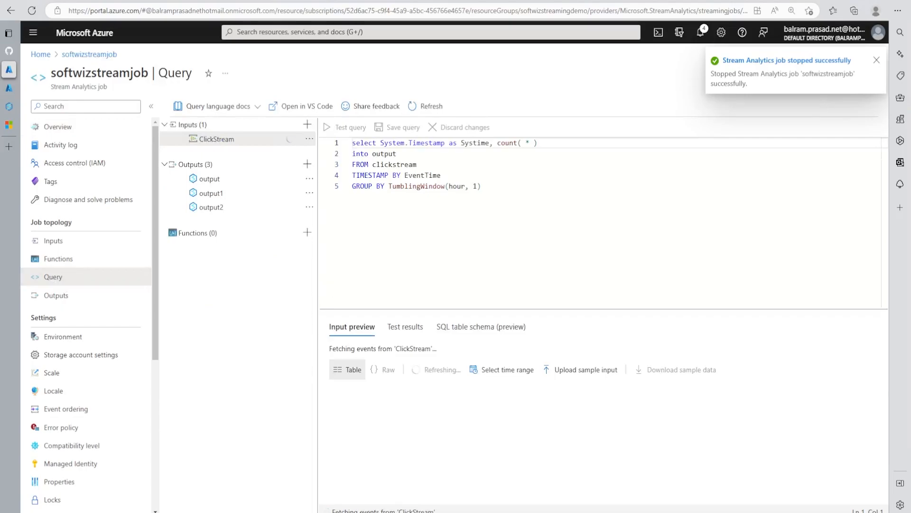
pyautogui.doubleClick(456, 186)
pyautogui.write('minute')
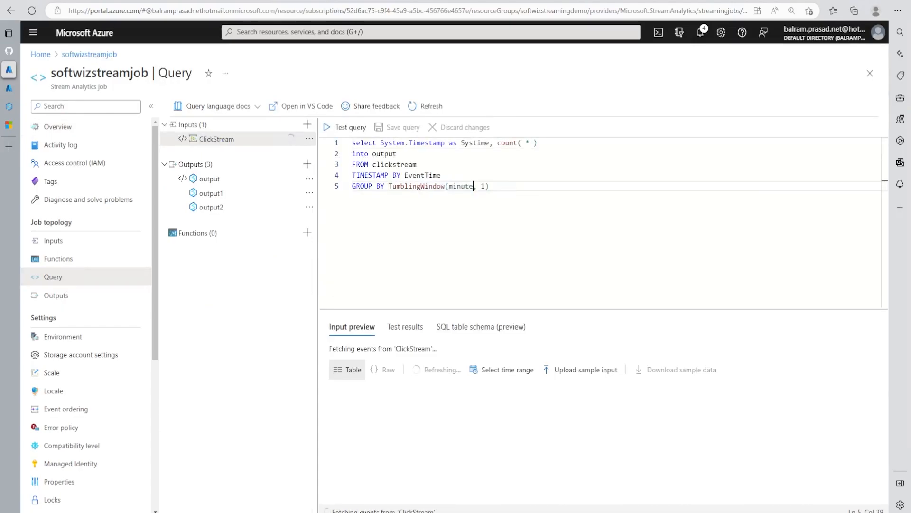
pyautogui.click(481, 186)
pyautogui.press('Right')
pyautogui.press('Right')
pyautogui.click(401, 128)
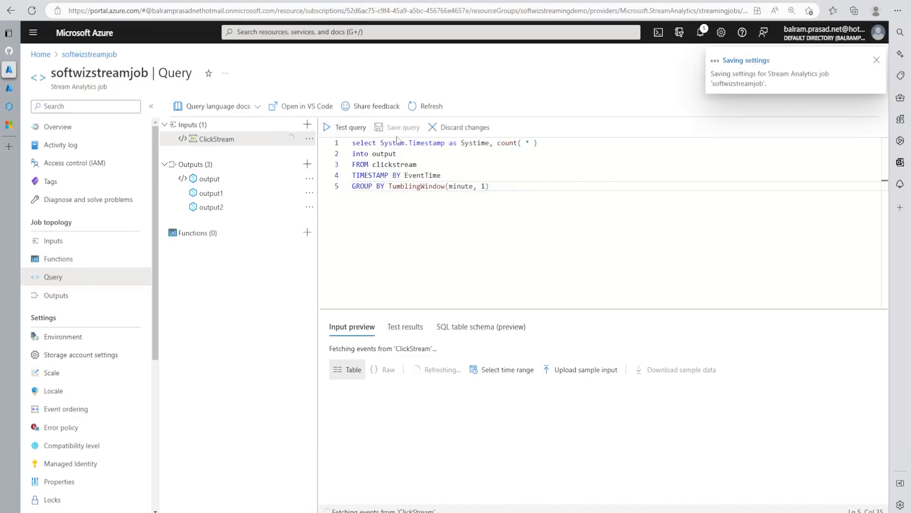
# Rerun SQL script 1 in Synapse Studio to check the countclickperhour table for rows
pyautogui.click(19, 106)
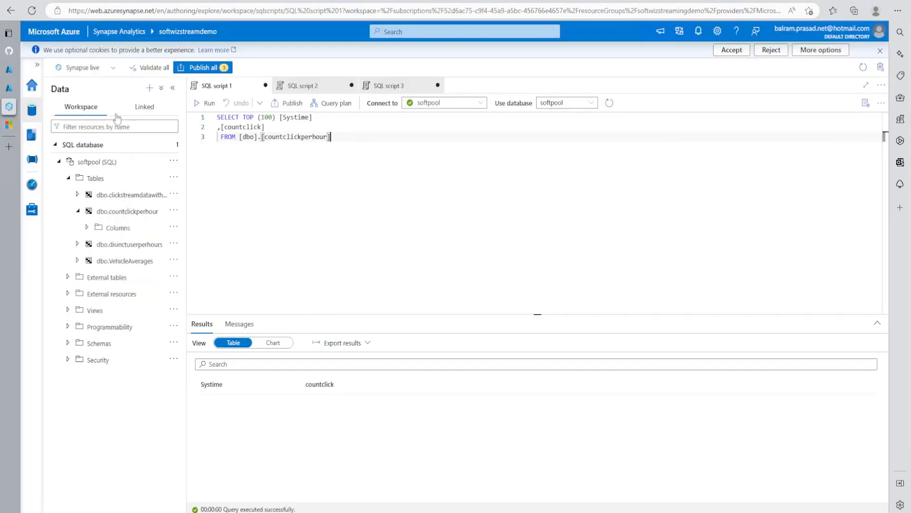
pyautogui.click(204, 102)
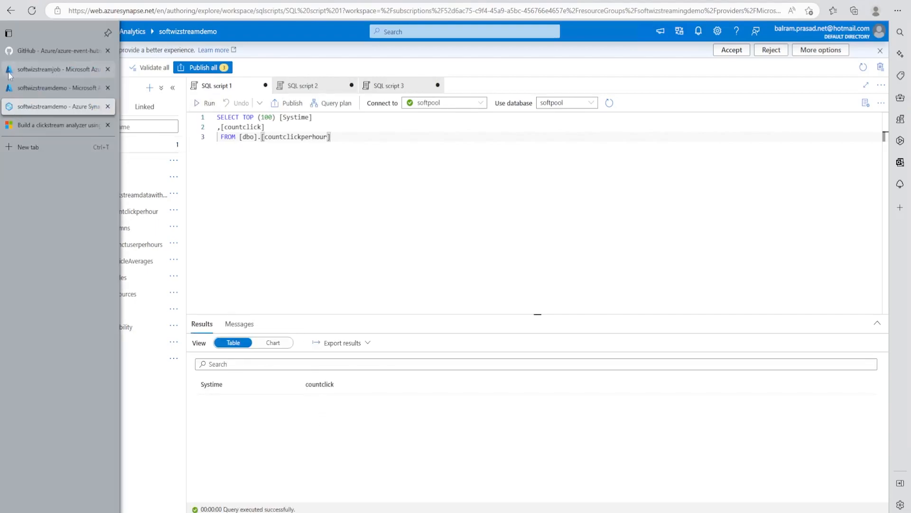
# Go back to softwizstreamjob and start the job with the minute-window query, using the output start time Now
pyautogui.click(9, 71)
pyautogui.click(9, 88)
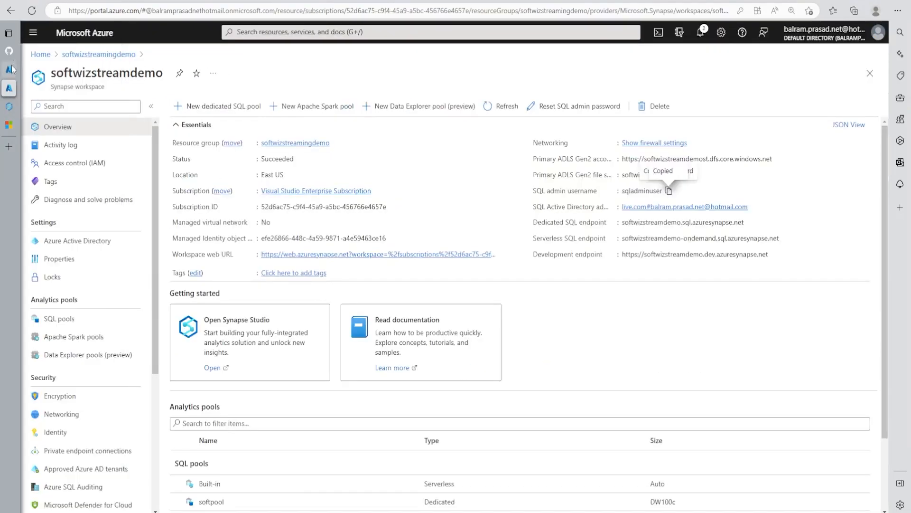
pyautogui.click(39, 71)
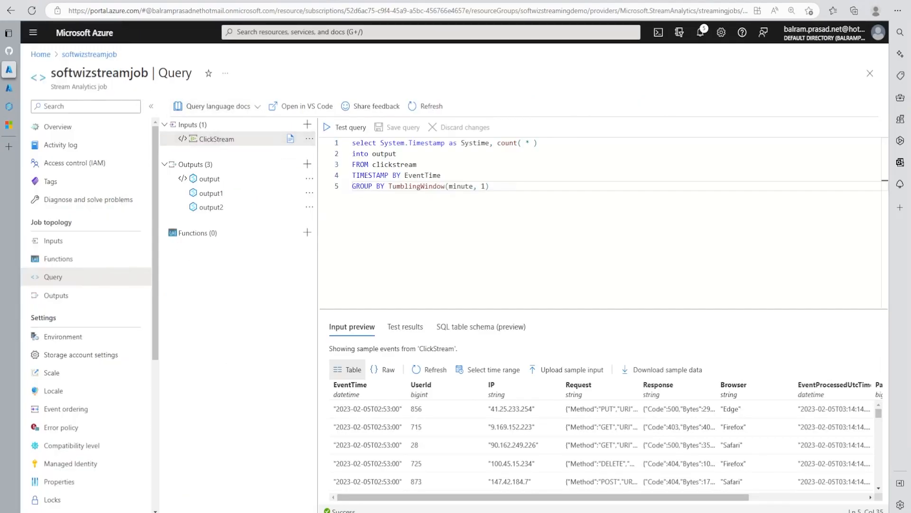
pyautogui.click(43, 128)
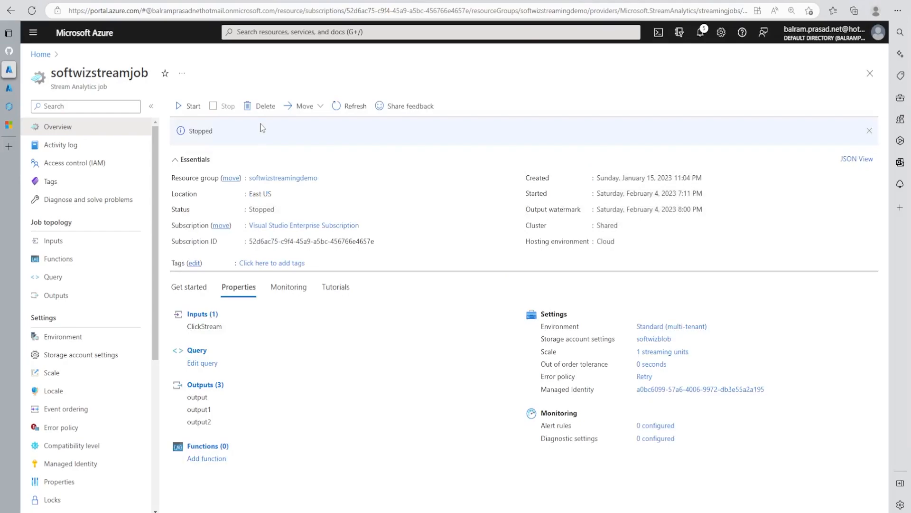
pyautogui.click(187, 106)
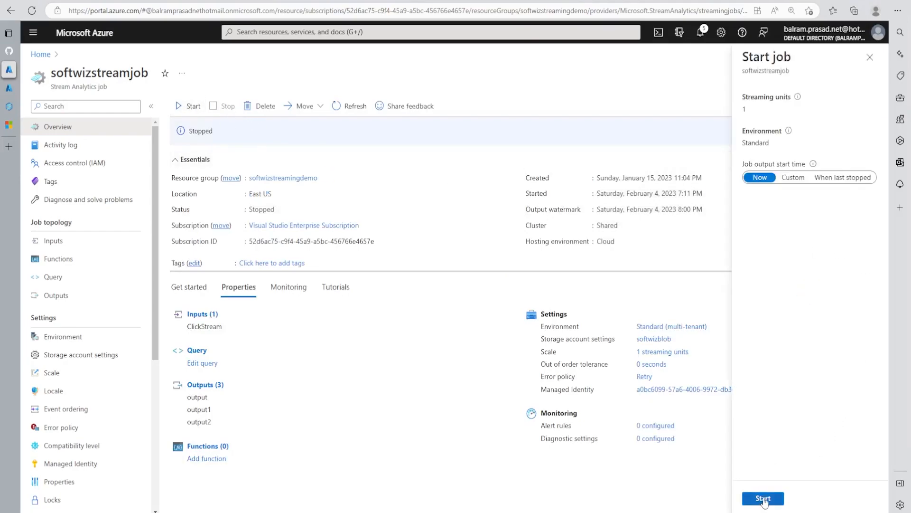
pyautogui.click(762, 498)
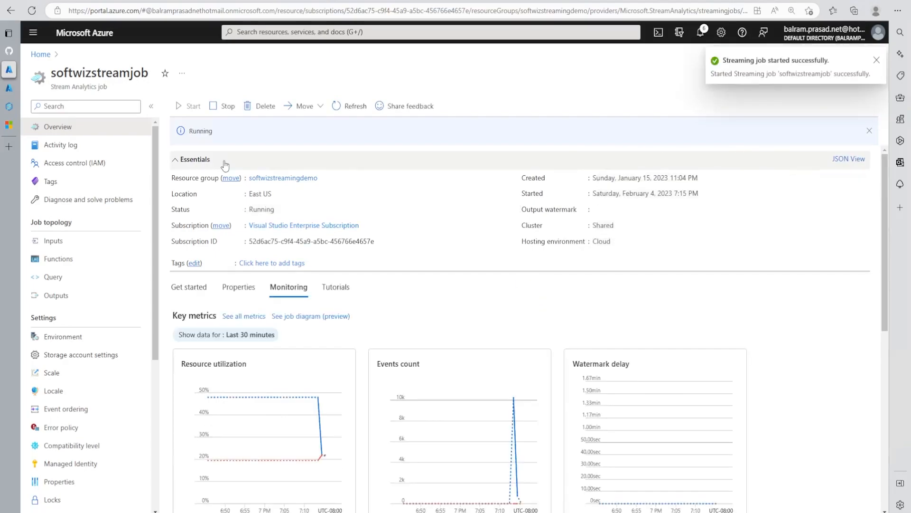
# Review the running job's query and look at SQL script 1 in Synapse Studio, returning to softwizstreamjob in the Azure portal
pyautogui.click(67, 283)
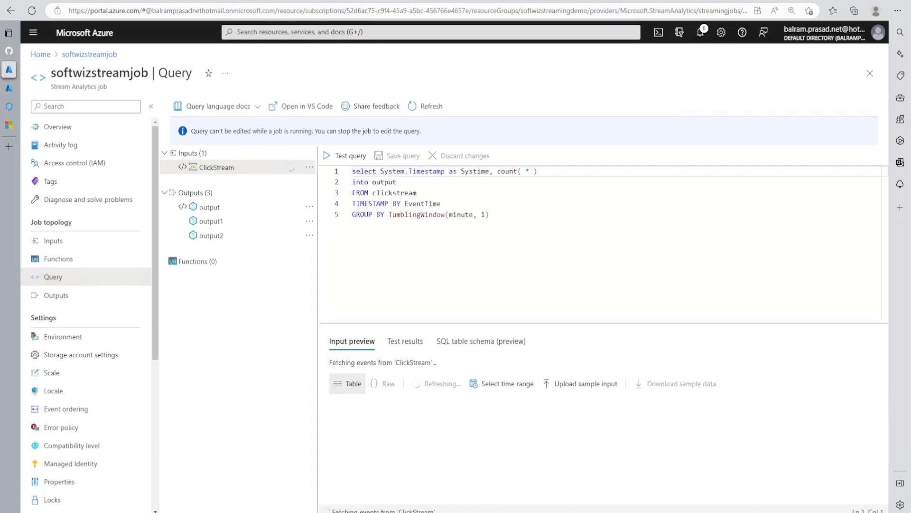
pyautogui.click(29, 106)
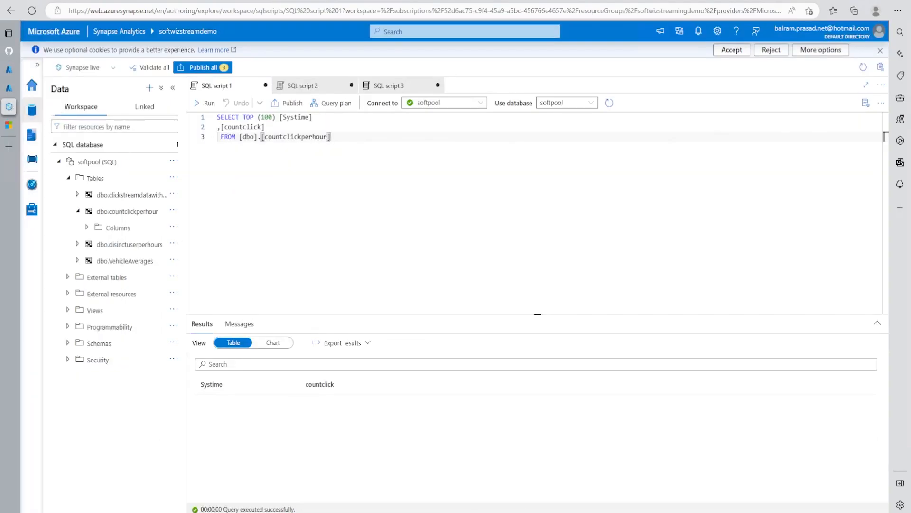
pyautogui.click(10, 88)
pyautogui.click(12, 73)
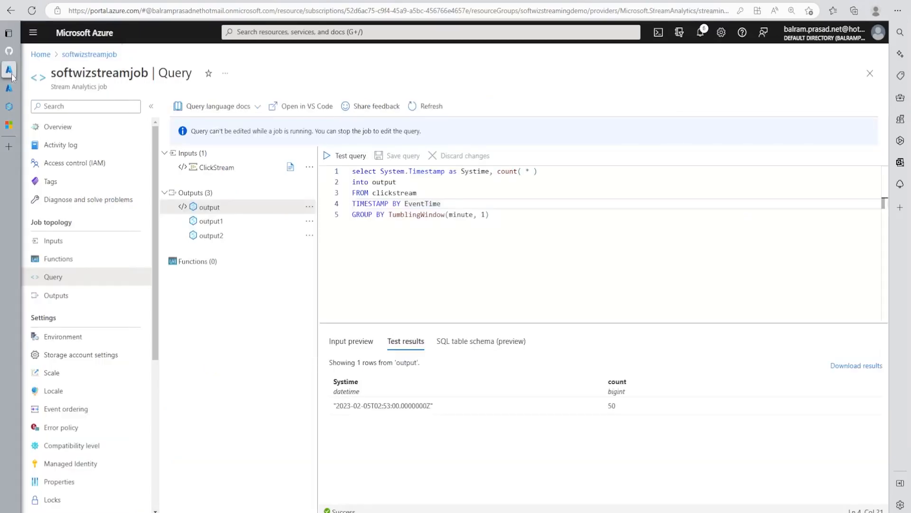
# Stop the running softwizstreamjob from its overview and confirm the stop
pyautogui.click(59, 128)
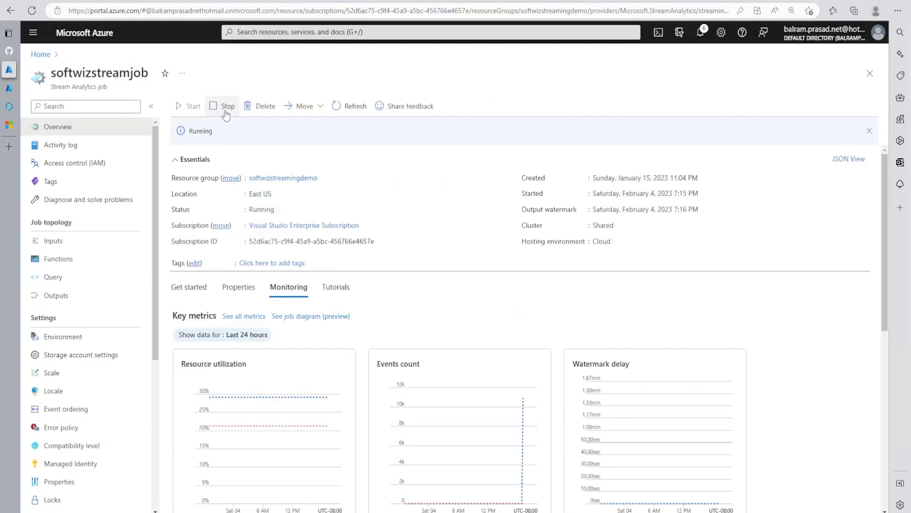
pyautogui.click(224, 106)
pyautogui.click(200, 171)
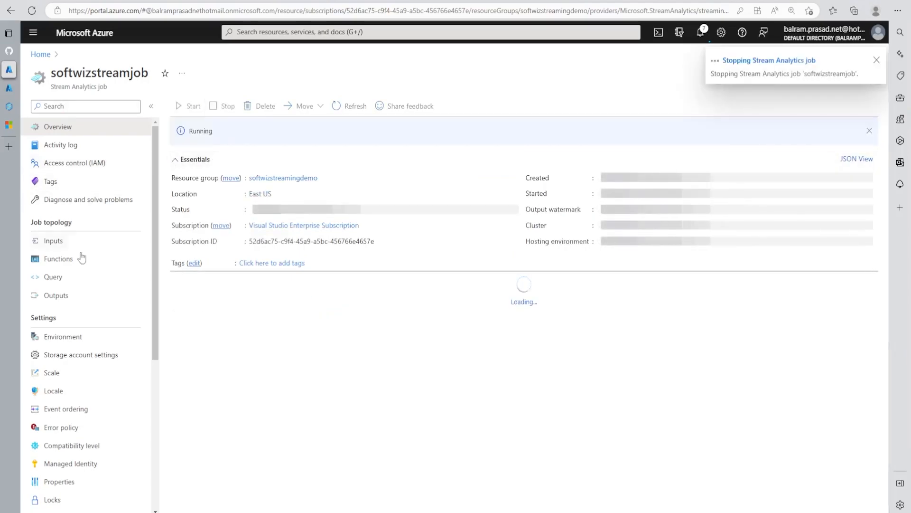
# Alias count( * ) as countclick in the job's query, copying the column name from SQL script 1 in Synapse Studio
pyautogui.click(76, 284)
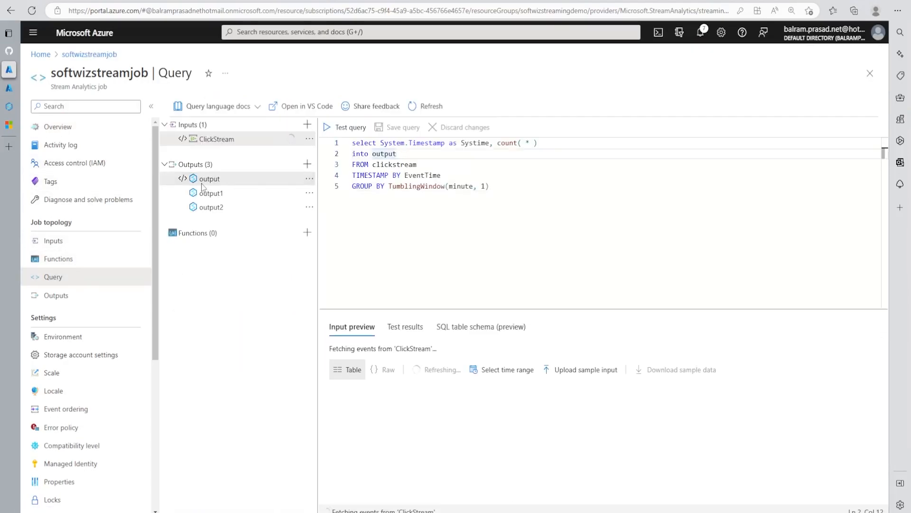
pyautogui.click(309, 180)
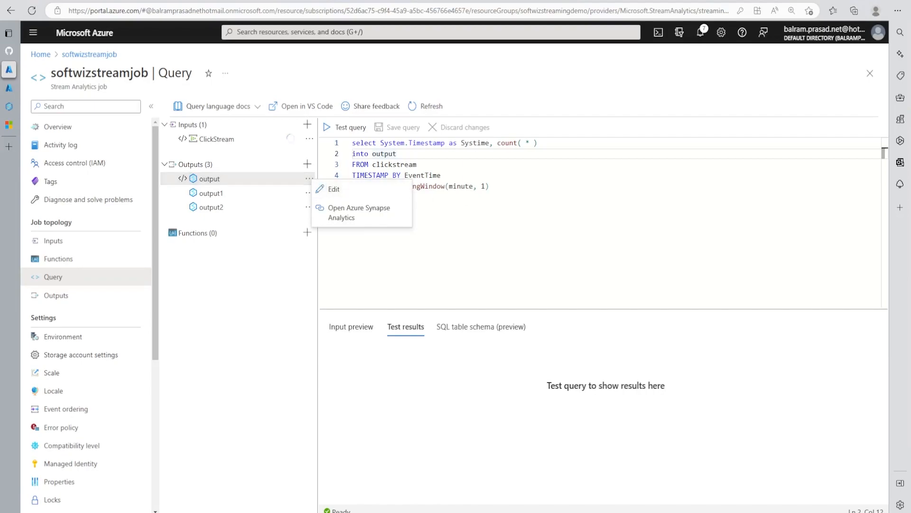
pyautogui.click(445, 175)
pyautogui.click(369, 154)
pyautogui.click(397, 154)
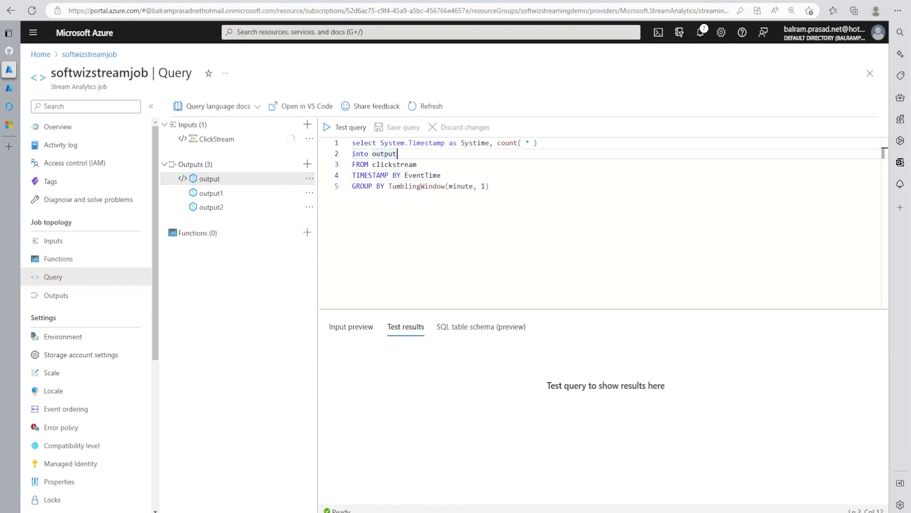
pyautogui.click(538, 143)
pyautogui.write('as')
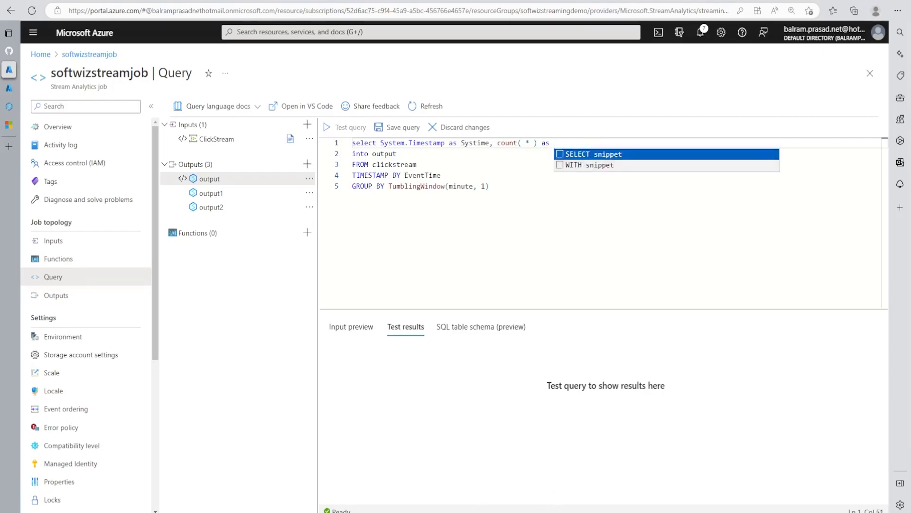
pyautogui.click(9, 107)
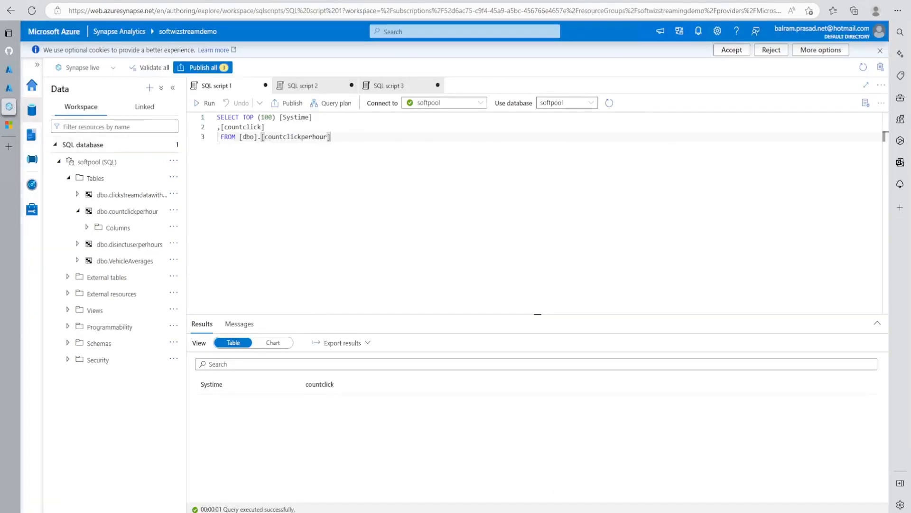
pyautogui.doubleClick(243, 127)
pyautogui.hotkey('ctrl', 'c')
pyautogui.click(9, 88)
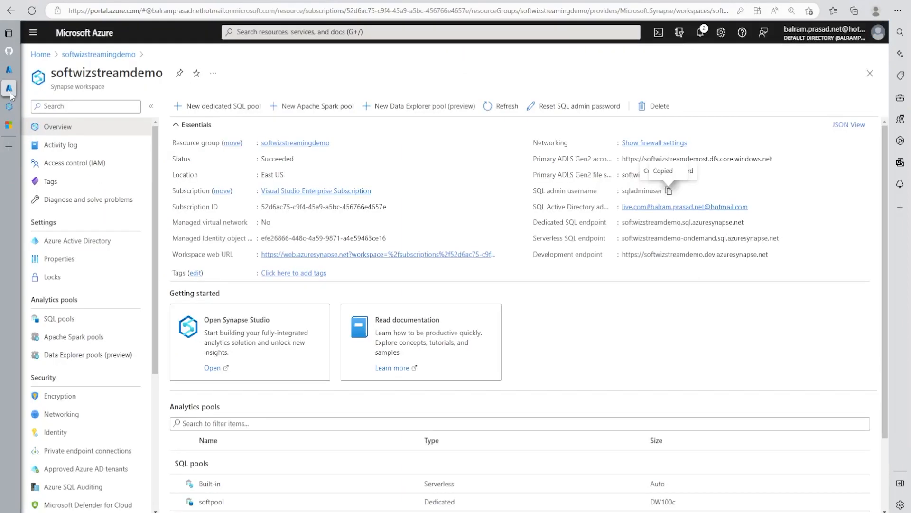
pyautogui.click(9, 70)
pyautogui.hotkey('ctrl', 'v')
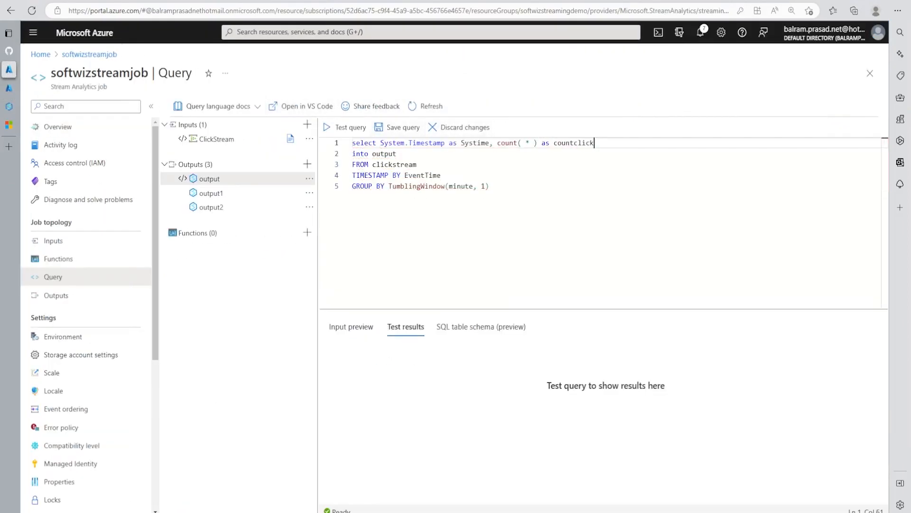
# Load the SQL table schema of countclickperhour for the query's output by entering the SQL admin password
pyautogui.click(472, 327)
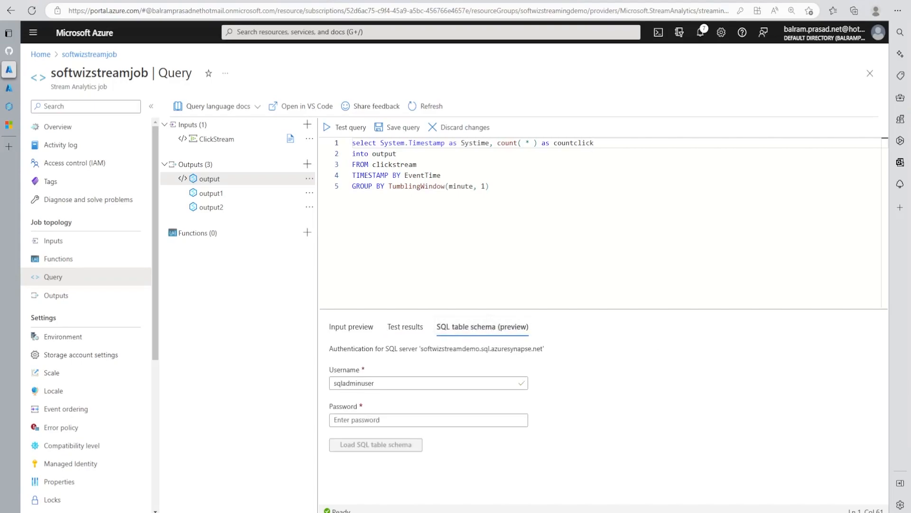
pyautogui.click(364, 420)
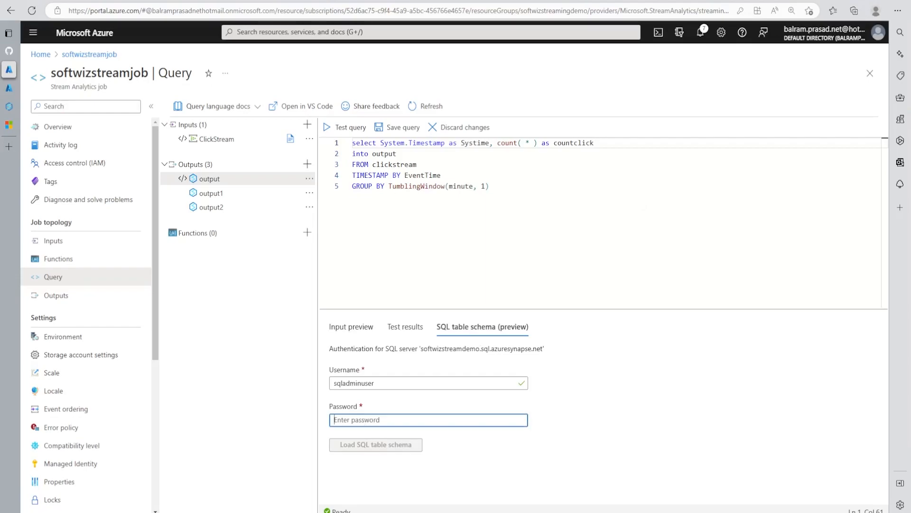
pyautogui.hotkey('ctrl', 'v')
pyautogui.click(375, 444)
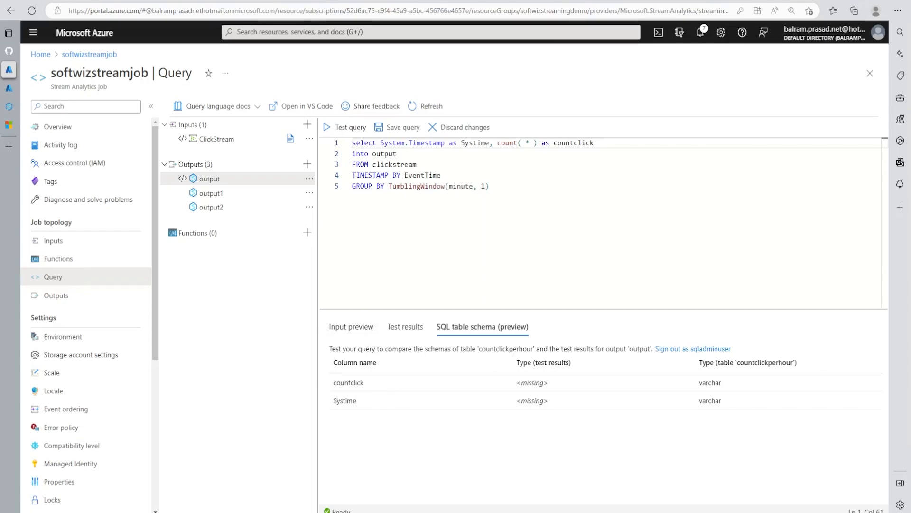
# Test the query to compare its result types with the countclickperhour schema, and save the query
pyautogui.click(345, 127)
pyautogui.click(441, 175)
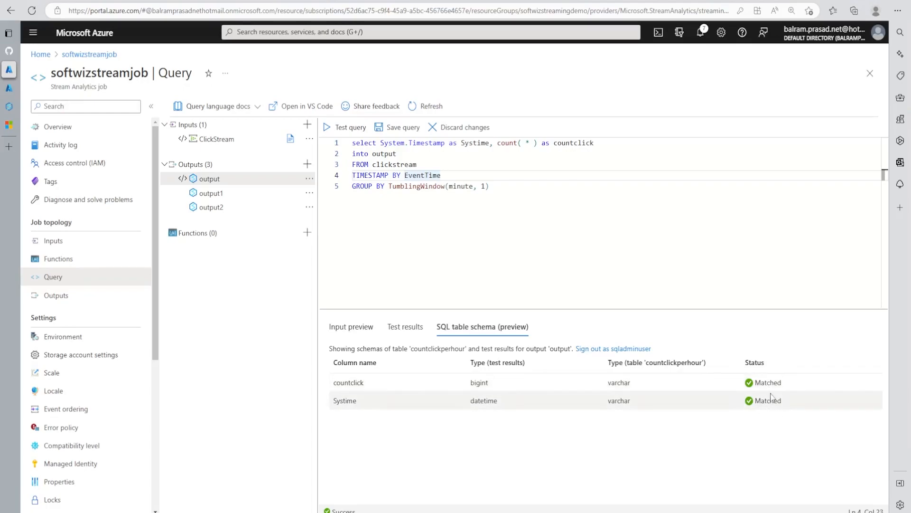
pyautogui.click(417, 165)
pyautogui.click(398, 127)
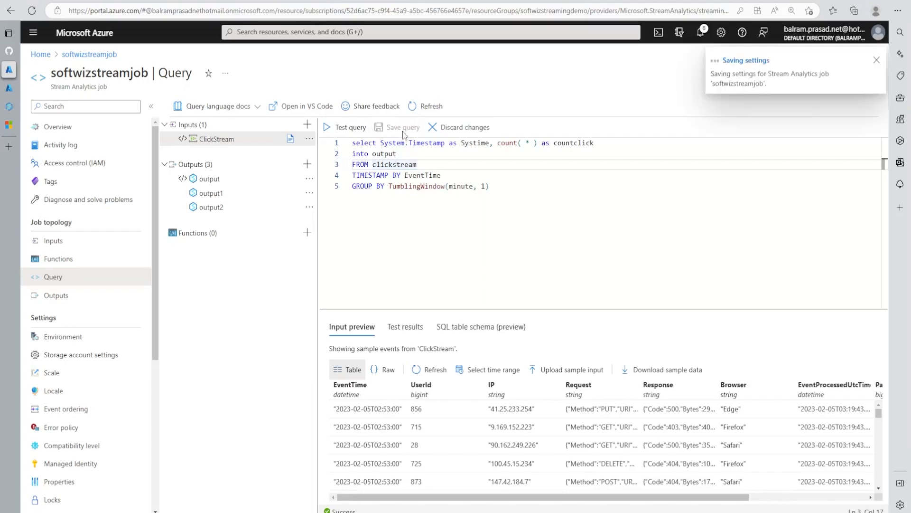
# Start softwizstreamjob with the countclick alias in its query, using the output start time Now
pyautogui.click(95, 131)
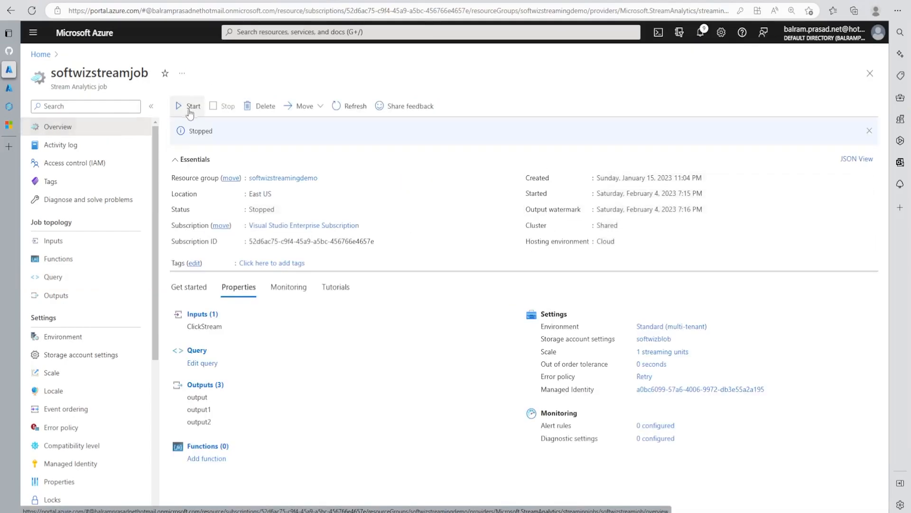
pyautogui.click(190, 106)
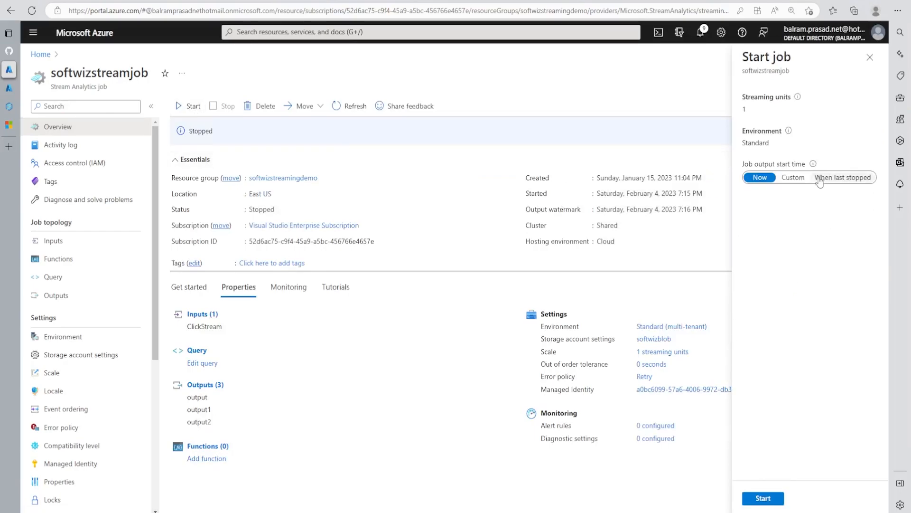
pyautogui.click(763, 498)
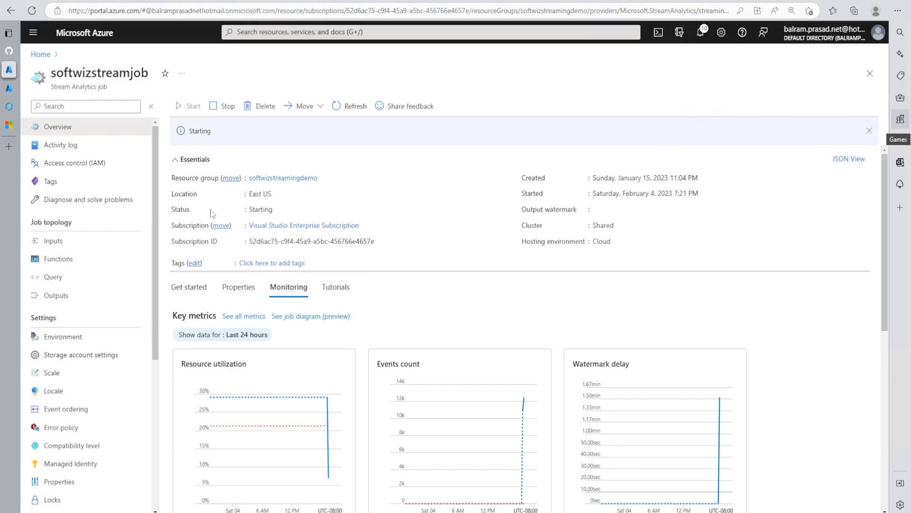
# Open the details of the job's output named output, and run SQL script 1 in Synapse Studio to check countclickperhour
pyautogui.click(56, 296)
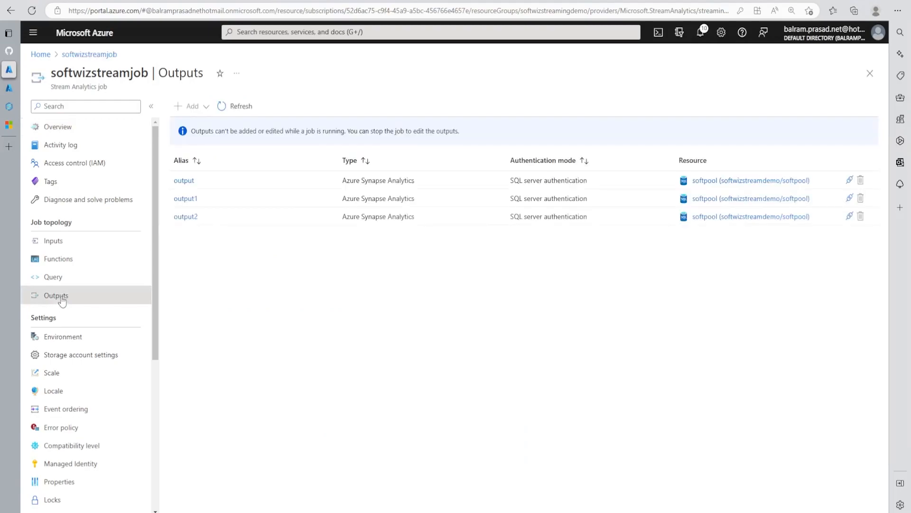
pyautogui.click(183, 181)
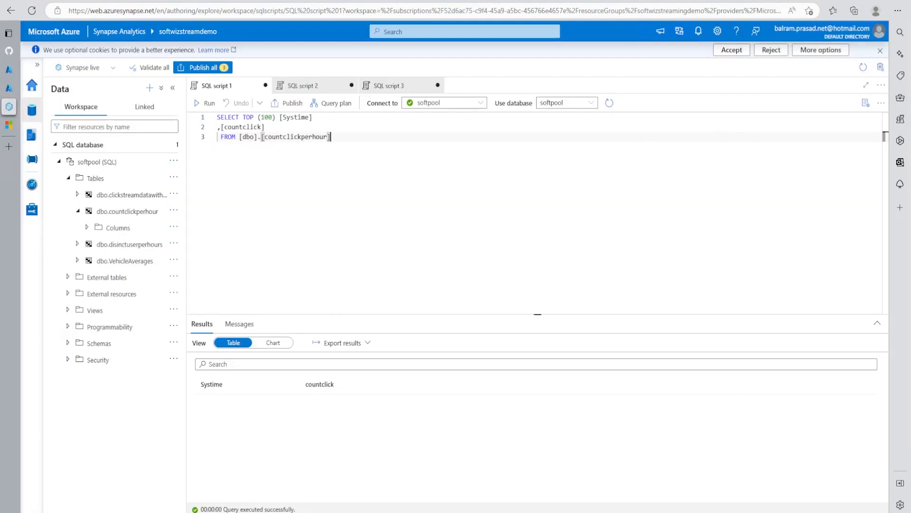
pyautogui.click(204, 103)
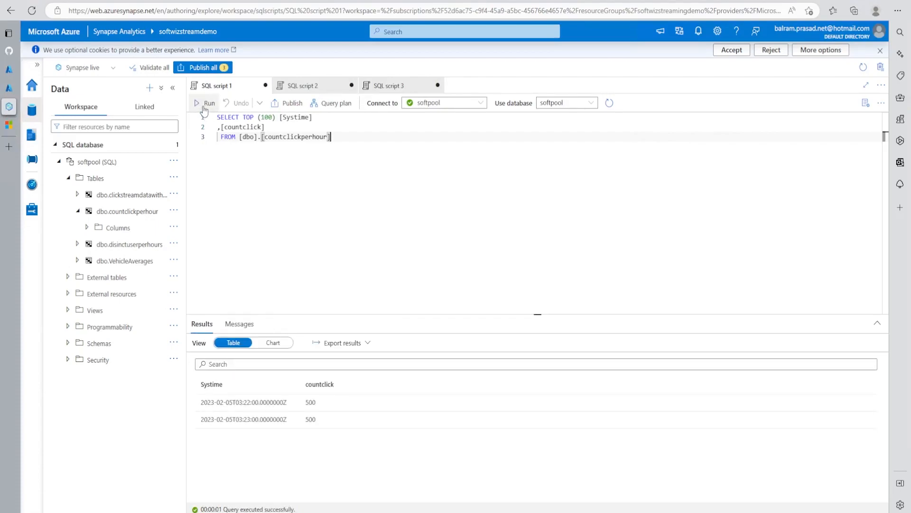
pyautogui.click(203, 105)
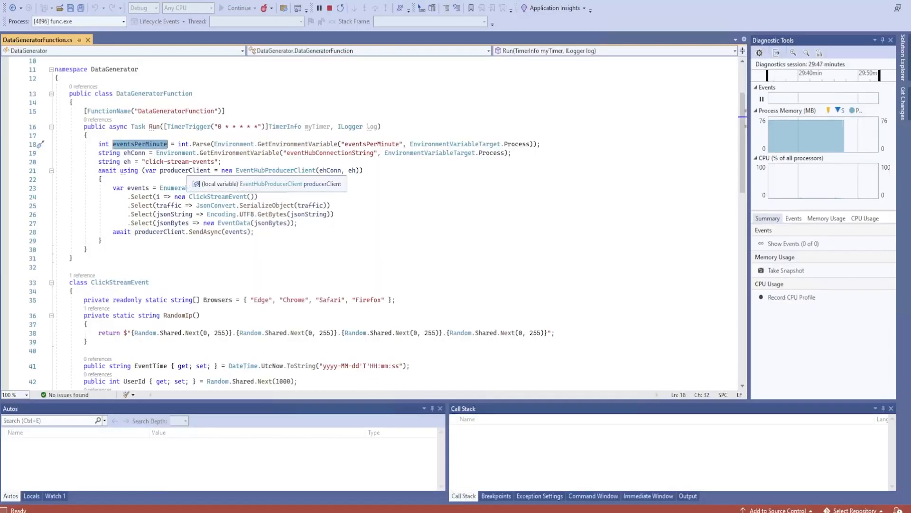
# Check the DataGenerator project's files in Visual Studio for the eventsPerMinute value, and rerun SQL script 1 in Synapse Studio
pyautogui.click(904, 53)
pyautogui.doubleClick(810, 157)
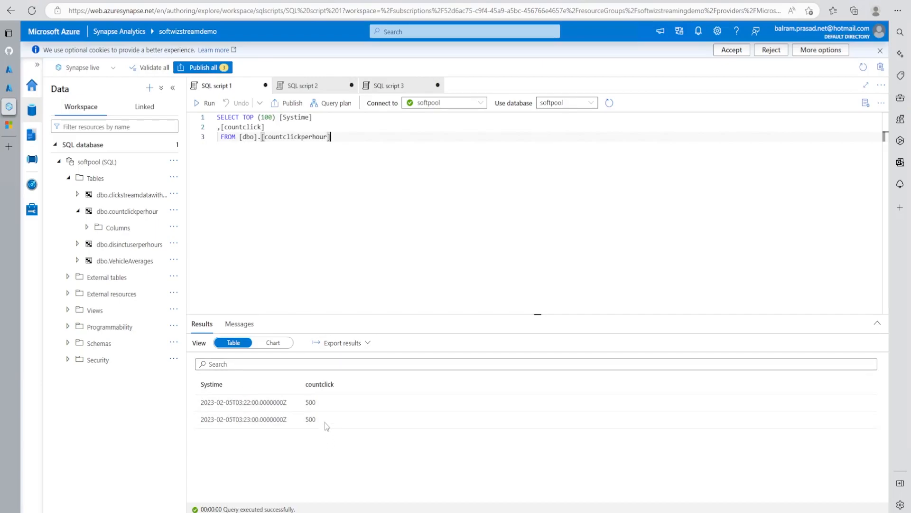
pyautogui.click(202, 103)
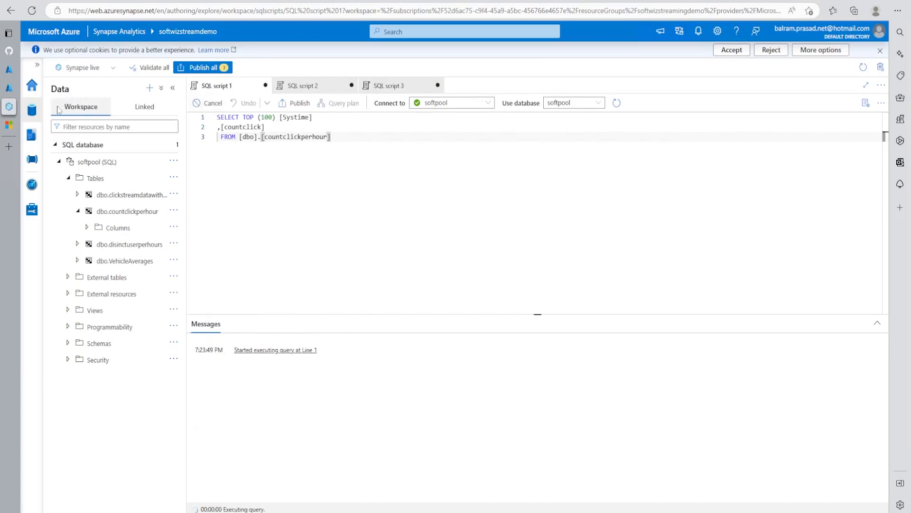
# Check softwizstreamjob's overview in the Azure portal and review SQL script 2's query on disinctuserperhours in Synapse Studio
pyautogui.click(9, 88)
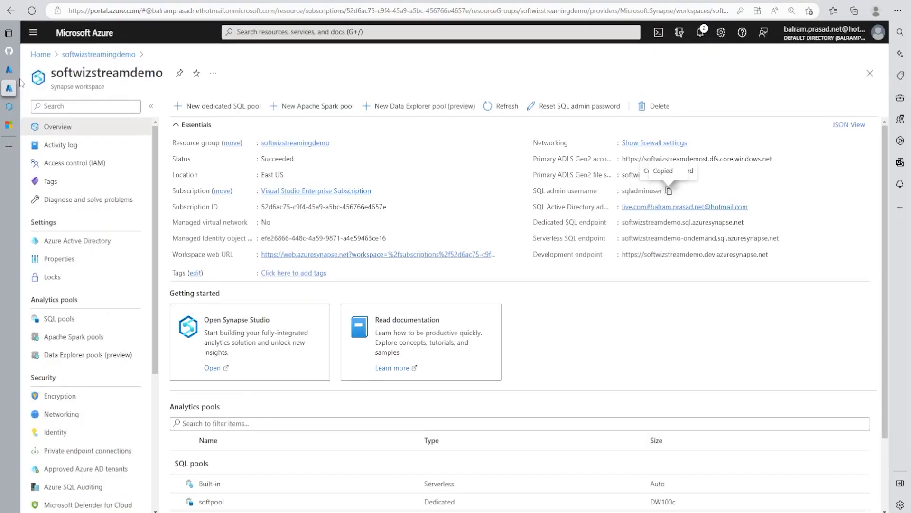
pyautogui.click(8, 70)
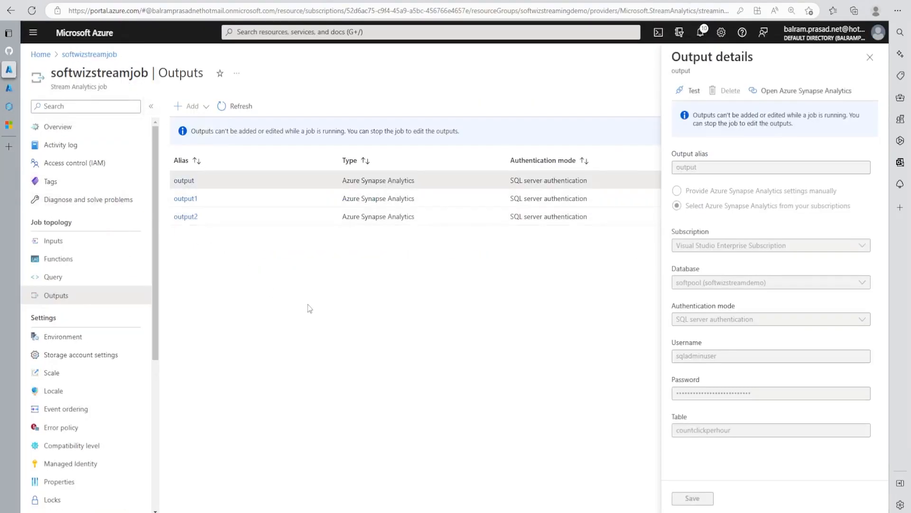
pyautogui.click(57, 127)
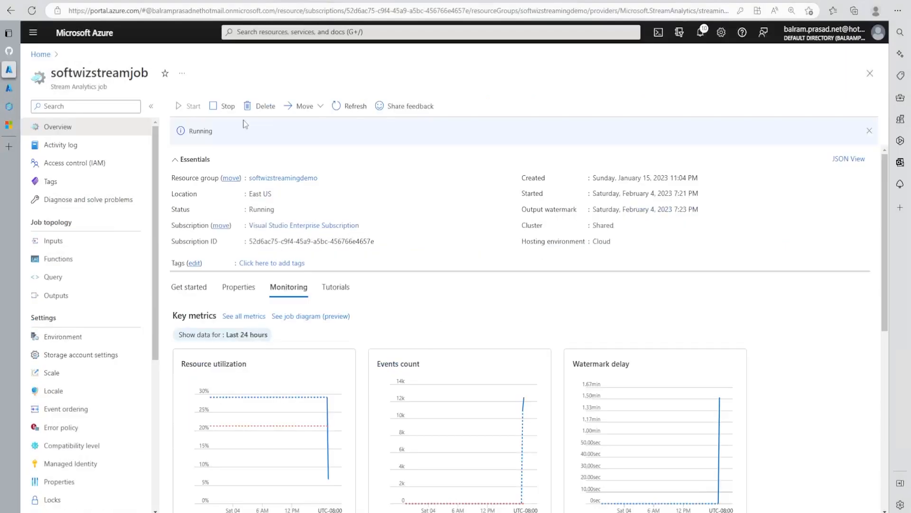
pyautogui.click(9, 107)
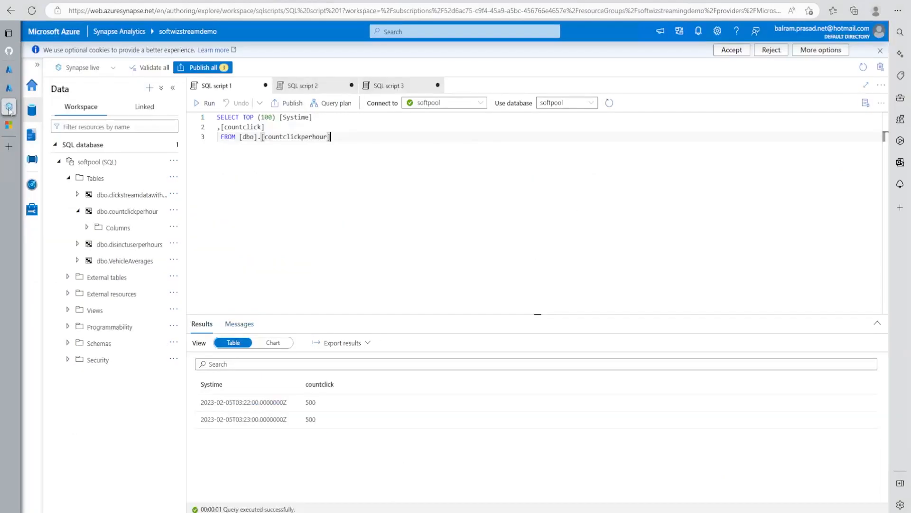
pyautogui.click(315, 91)
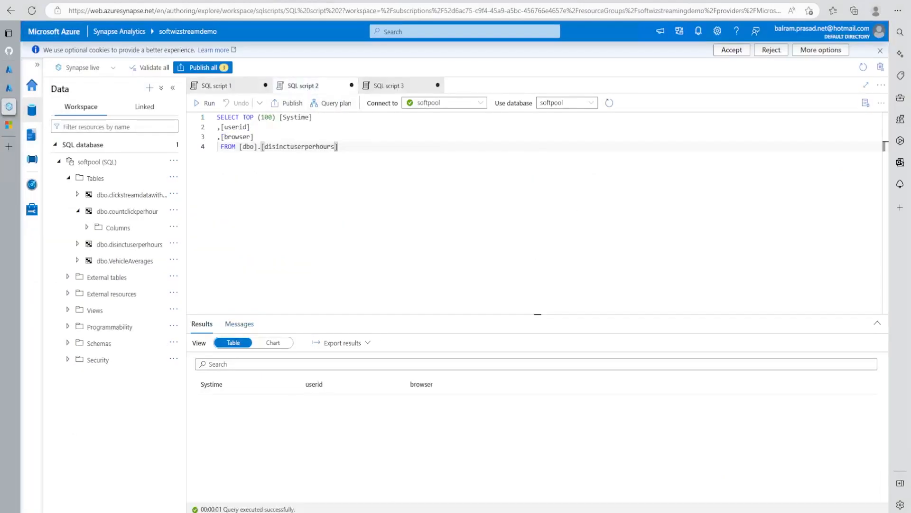
pyautogui.moveTo(287, 146); pyautogui.dragTo(338, 146)
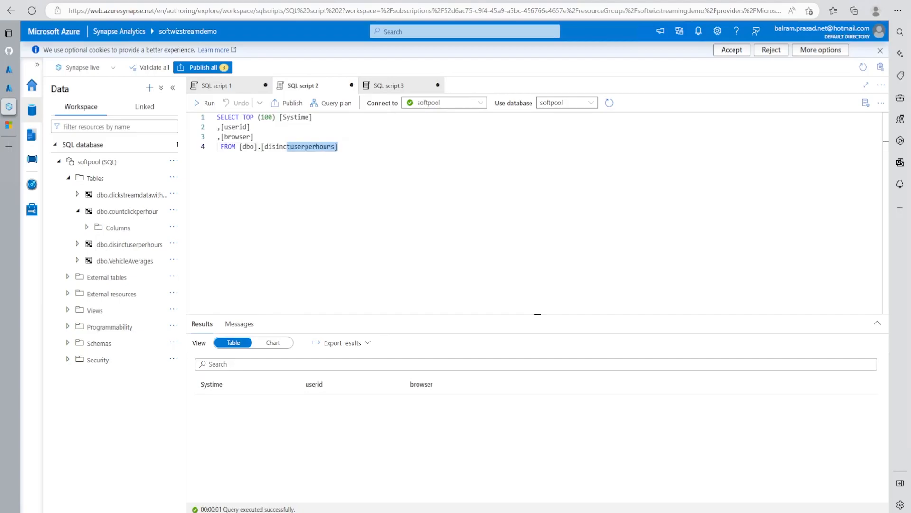
pyautogui.click(334, 146)
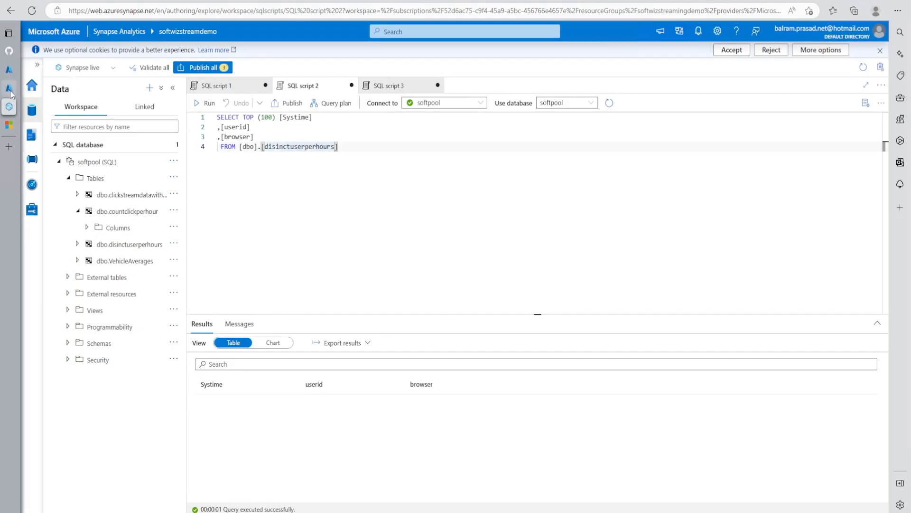
# Return to softwizstreamjob in the Azure portal and stop the job that writes to countclickperhour
pyautogui.click(16, 76)
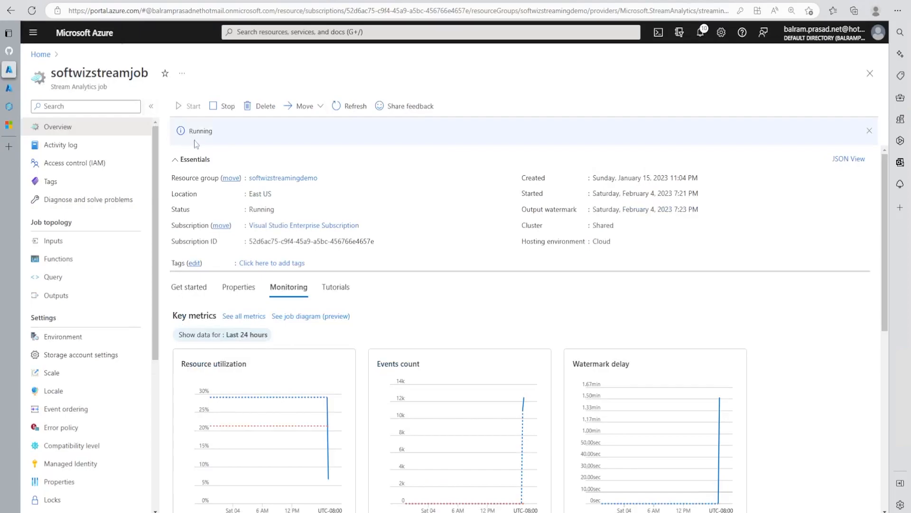
pyautogui.click(221, 106)
pyautogui.click(189, 166)
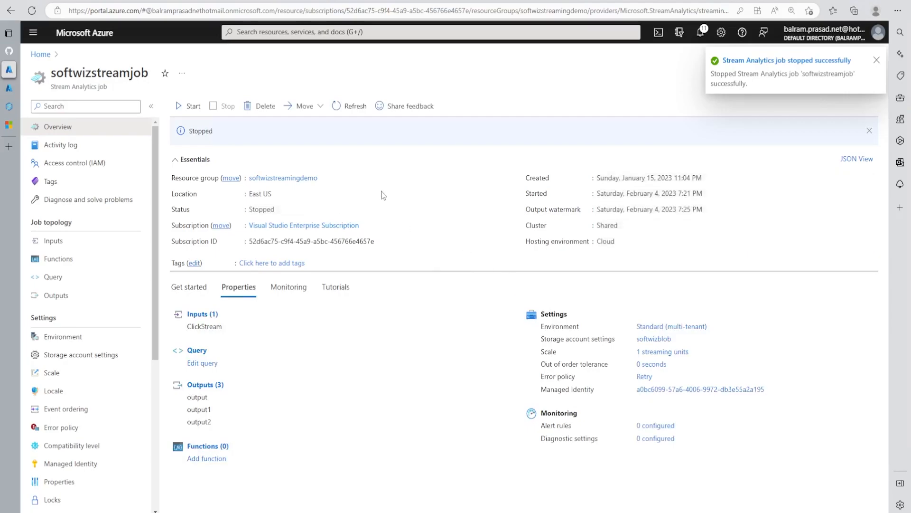
# Replace softwizstreamjob's query with one selecting everything from clickstream where ISFIRST(hour, 1) OVER(PARTITION BY userId) = 1, timestamped by Time
pyautogui.click(61, 278)
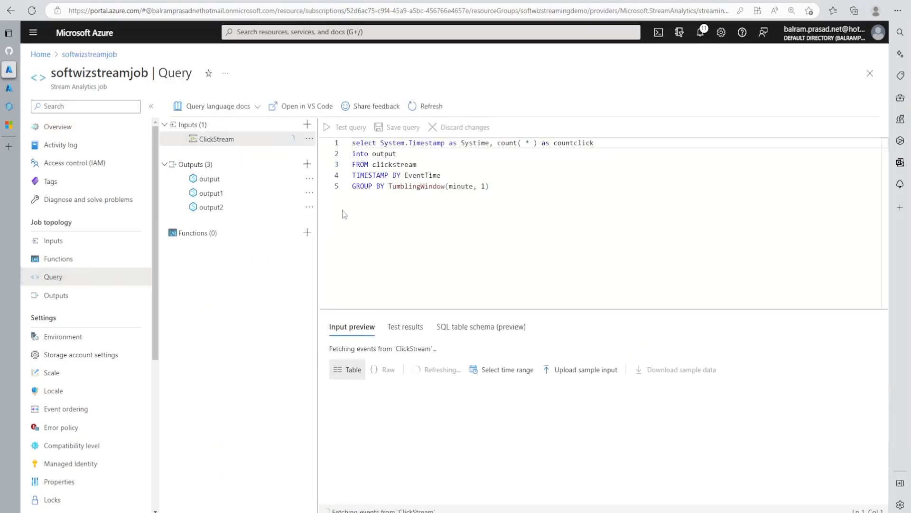
pyautogui.click(442, 175)
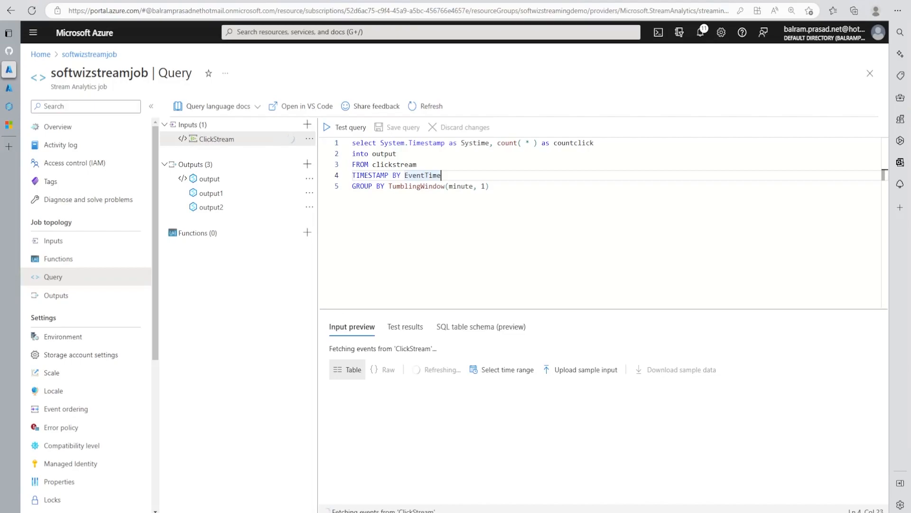
pyautogui.click(403, 155)
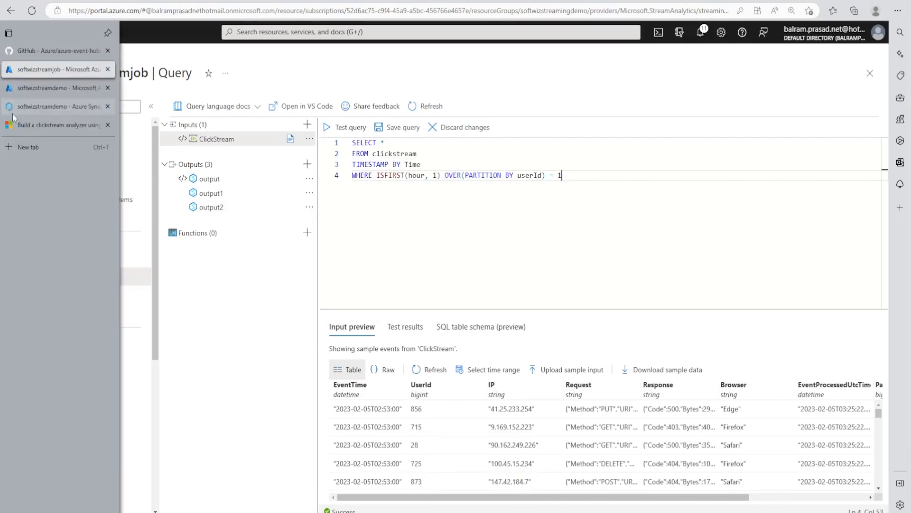
# Check the column names in SQL script 2's query on disinctuserperhours in Synapse Studio
pyautogui.click(12, 113)
pyautogui.doubleClick(236, 127)
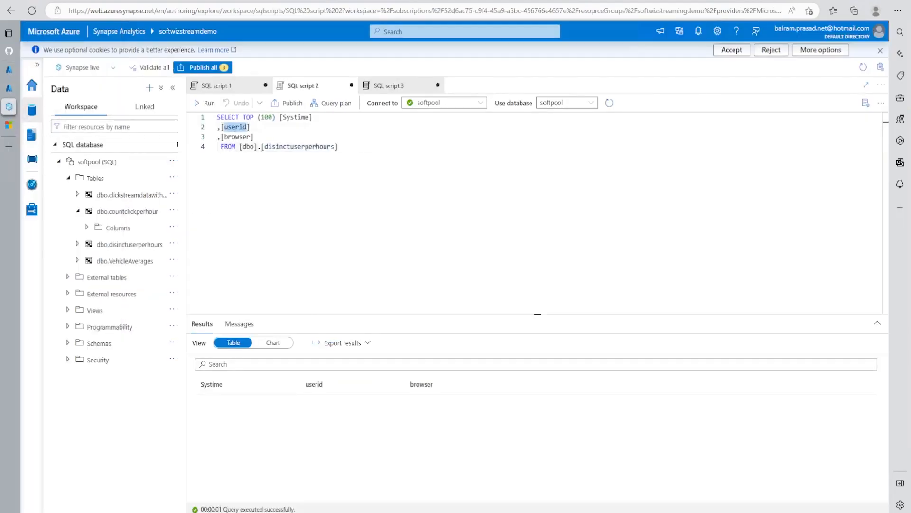
pyautogui.doubleClick(305, 117)
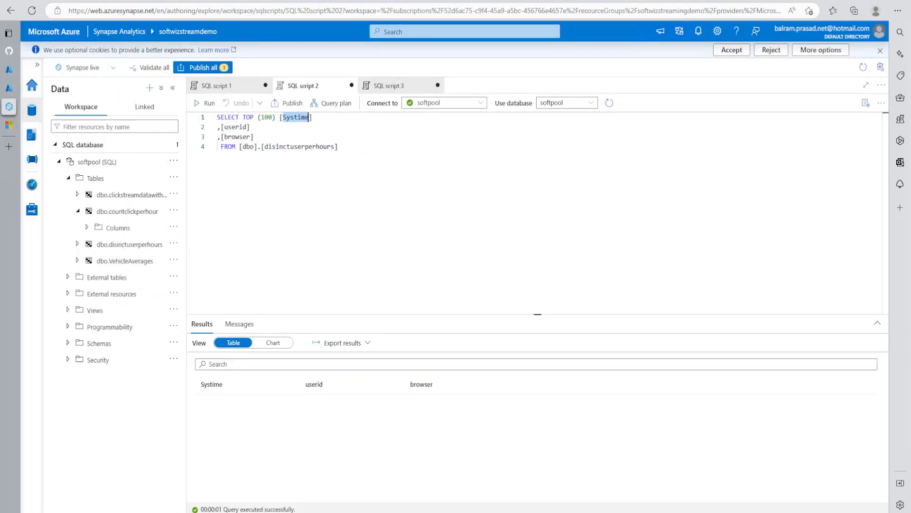
# In softwizstreamjob's query, select System.Timestamp as Systime, userid and browser into output1, with TIMESTAMP BY EventTime
pyautogui.click(9, 69)
pyautogui.doubleClick(382, 143)
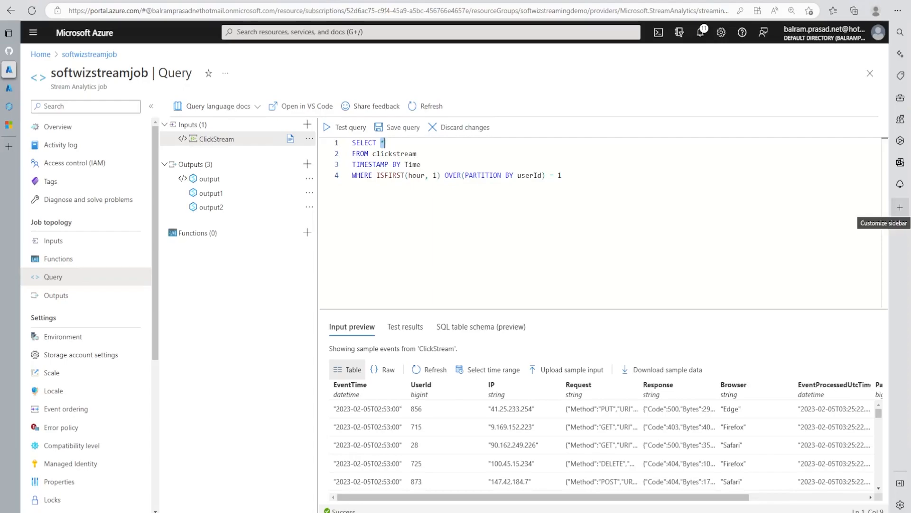
pyautogui.click(414, 154)
pyautogui.doubleClick(383, 143)
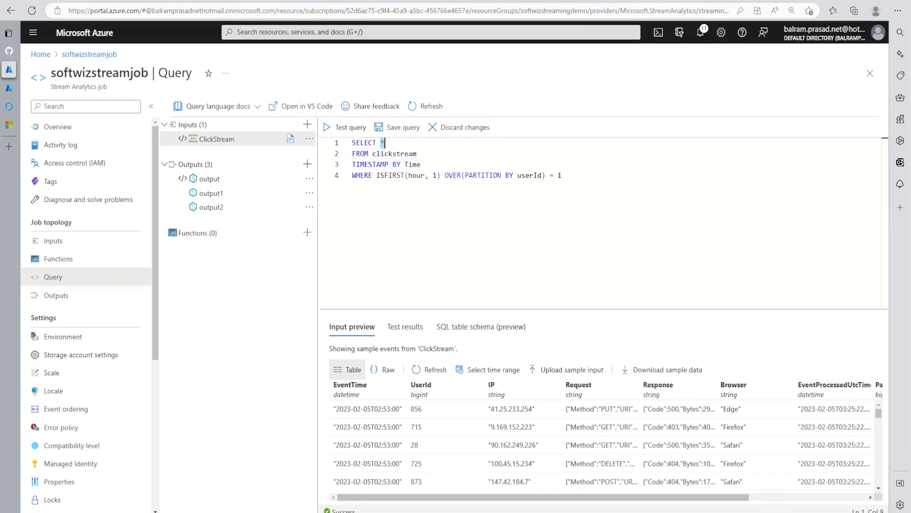
pyautogui.write('System.Timestamp as Systime')
pyautogui.write(',use')
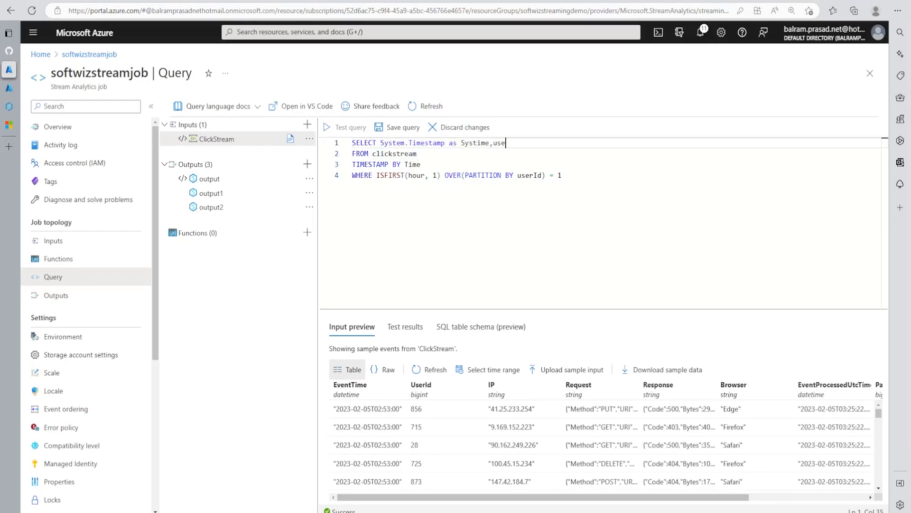
pyautogui.write('rid,browser')
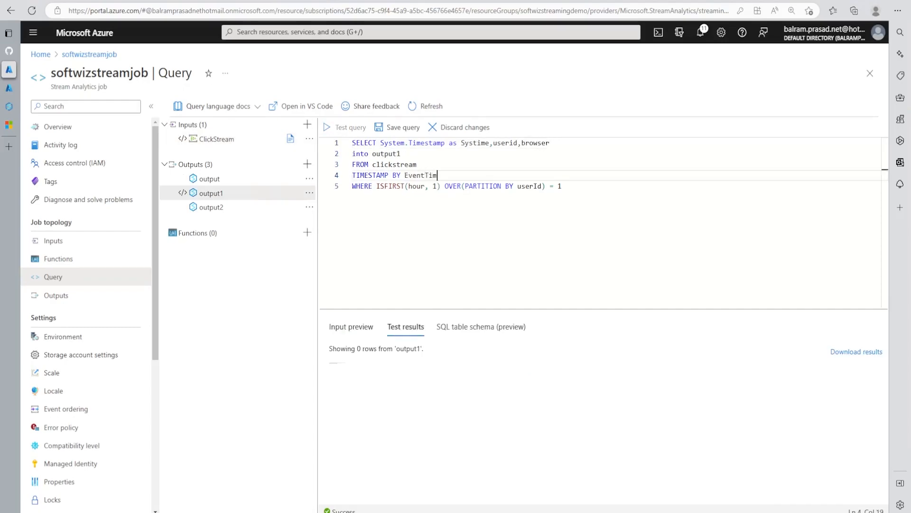
pyautogui.write('e')
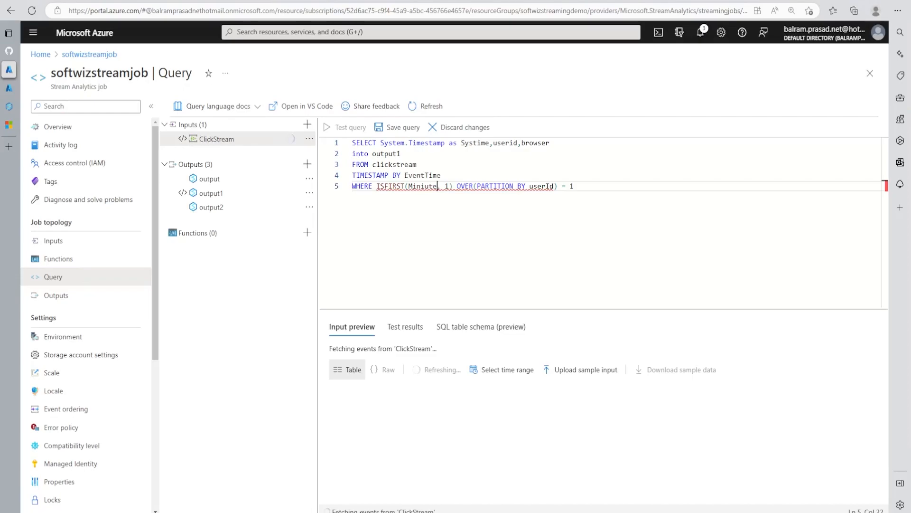
# Change the ISFIRST time unit in the query to minute, and test and save the query
pyautogui.doubleClick(421, 186)
pyautogui.write('minute')
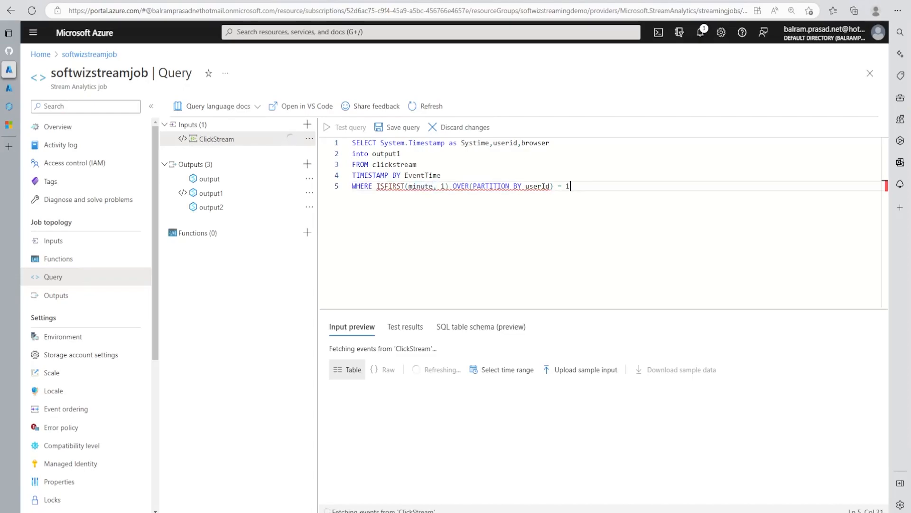
pyautogui.click(401, 154)
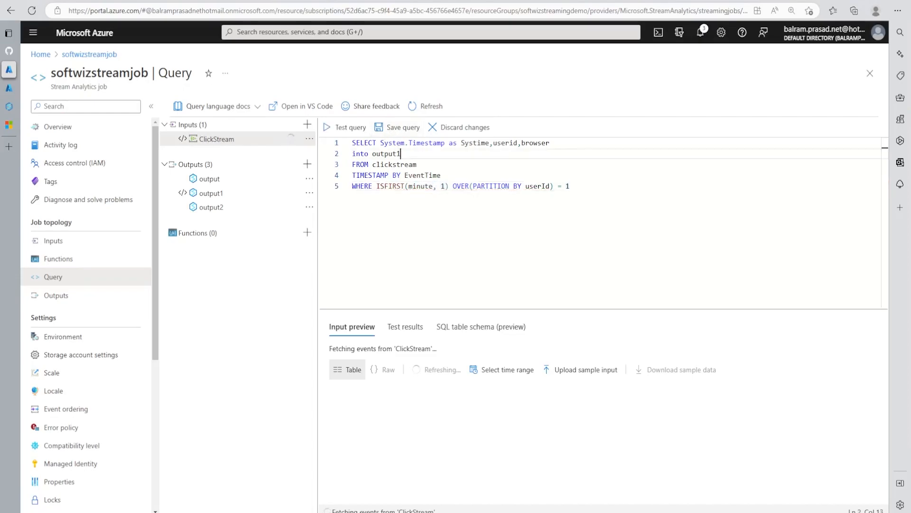
pyautogui.click(341, 129)
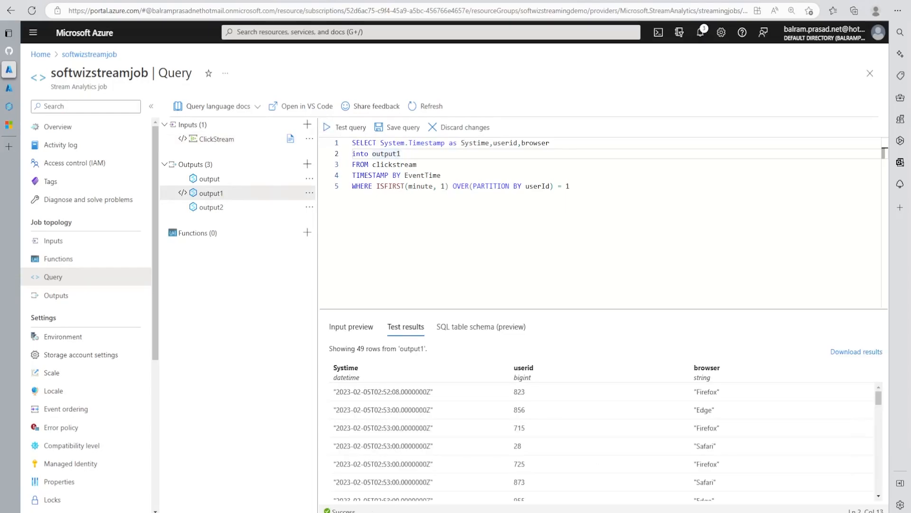
pyautogui.click(398, 133)
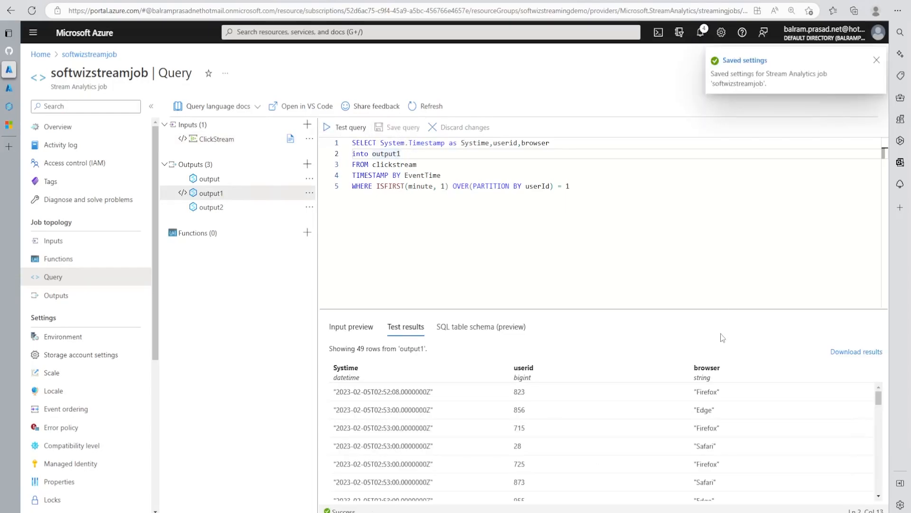
# Start softwizstreamjob from its overview with the job output start time set to Now
pyautogui.click(57, 126)
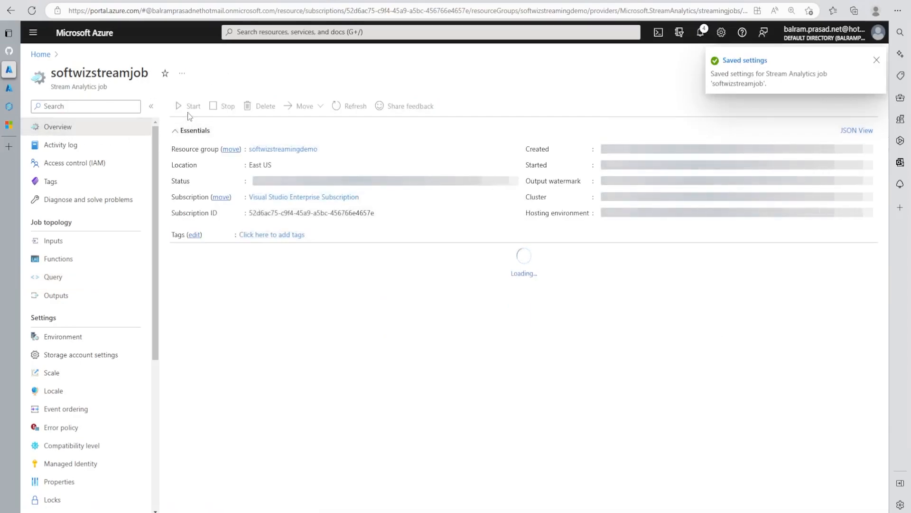
pyautogui.click(188, 109)
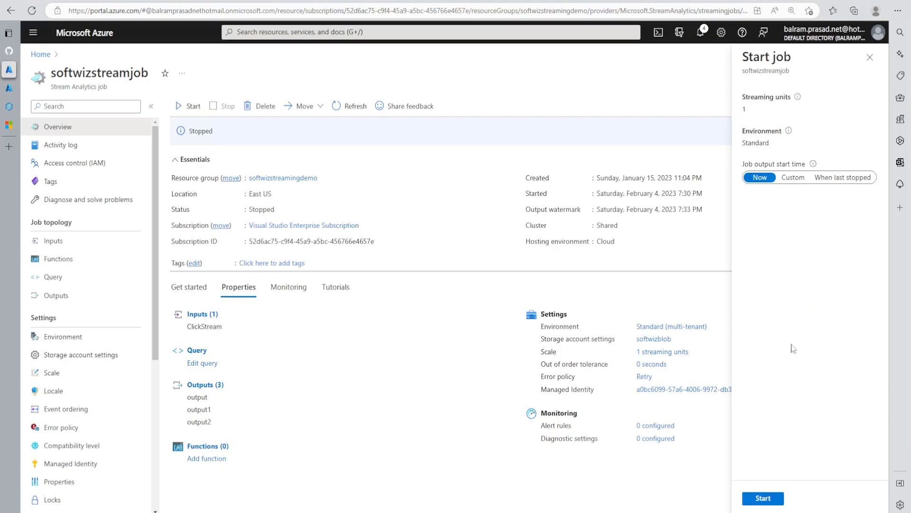
pyautogui.click(764, 497)
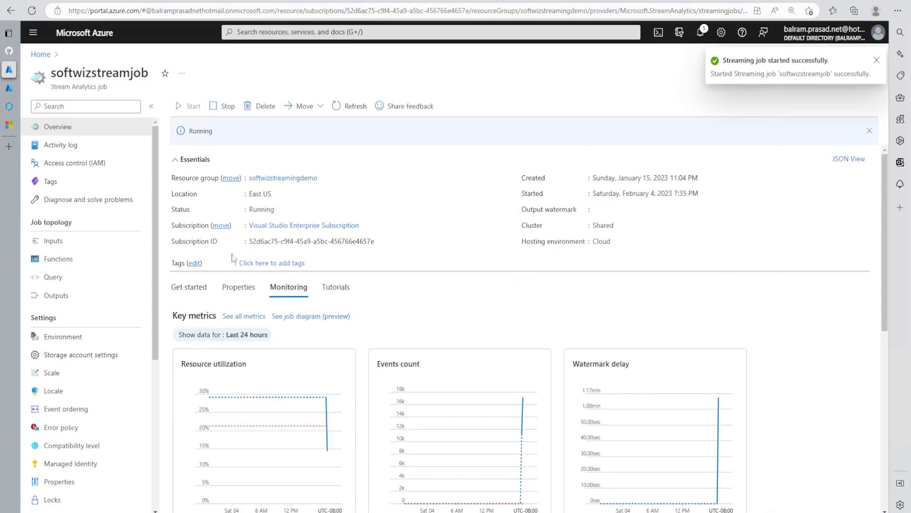
# Run SQL script 1 on disinctuserperhours in Synapse Studio and look through the returned rows
pyautogui.click(10, 108)
pyautogui.click(250, 127)
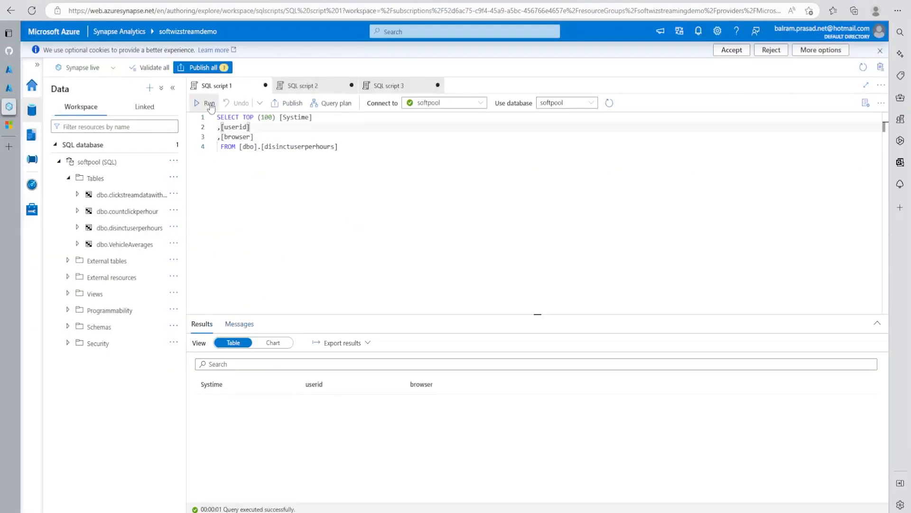
pyautogui.click(209, 104)
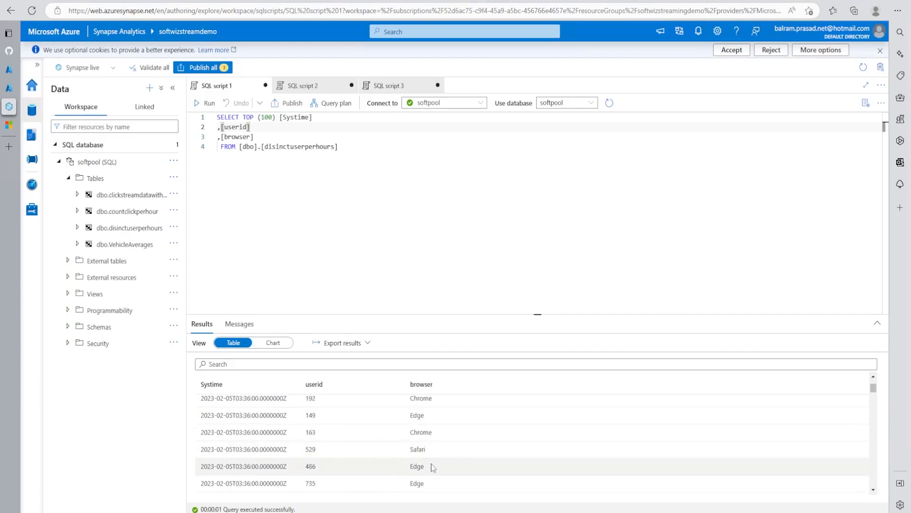
pyautogui.scroll(-2, 432, 467)
# Return to softwizstreamjob in the Azure portal and stop the job writing to disinctuserperhours
pyautogui.click(11, 90)
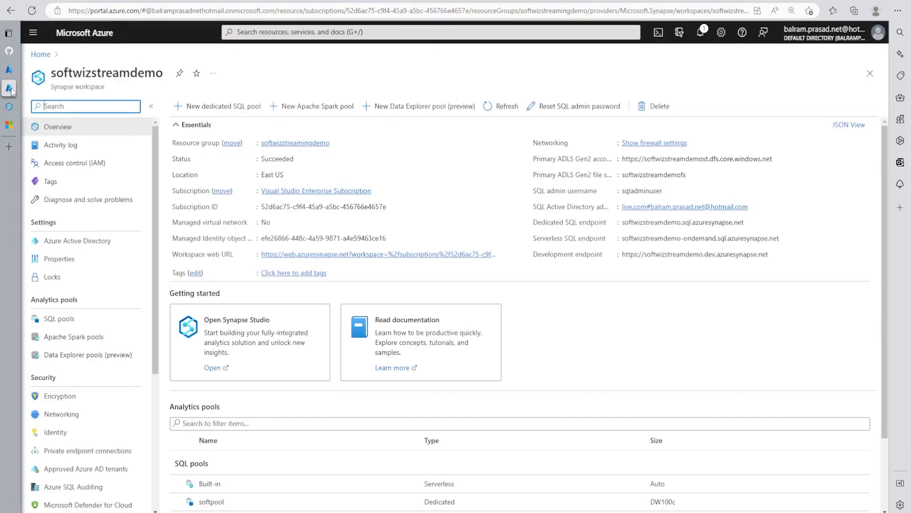
pyautogui.click(9, 69)
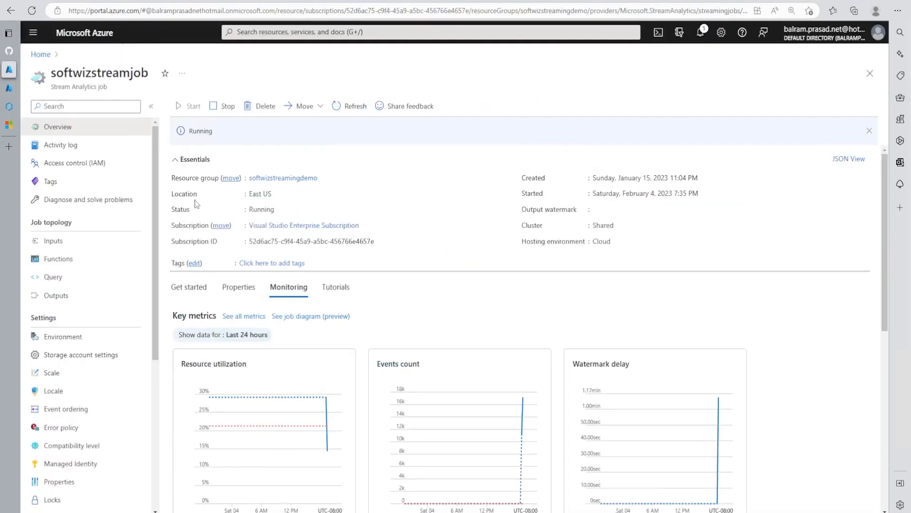
pyautogui.click(227, 108)
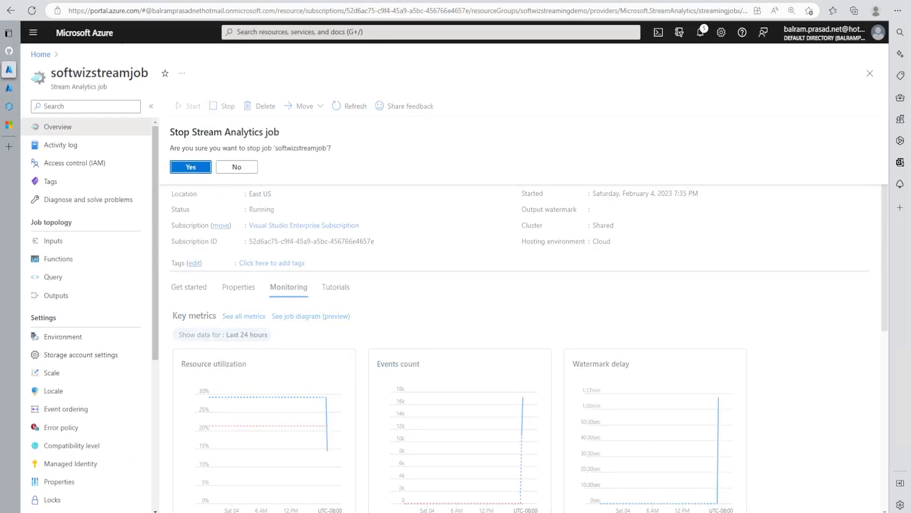
pyautogui.click(192, 168)
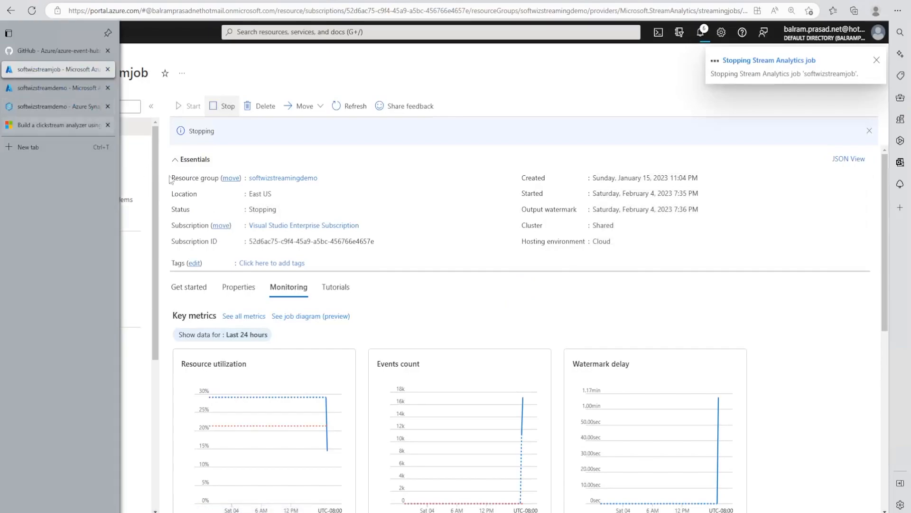
# Review SQL script 1's disinctuserperhours results once more in Synapse Studio
pyautogui.click(9, 106)
pyautogui.scroll(3, 294, 411)
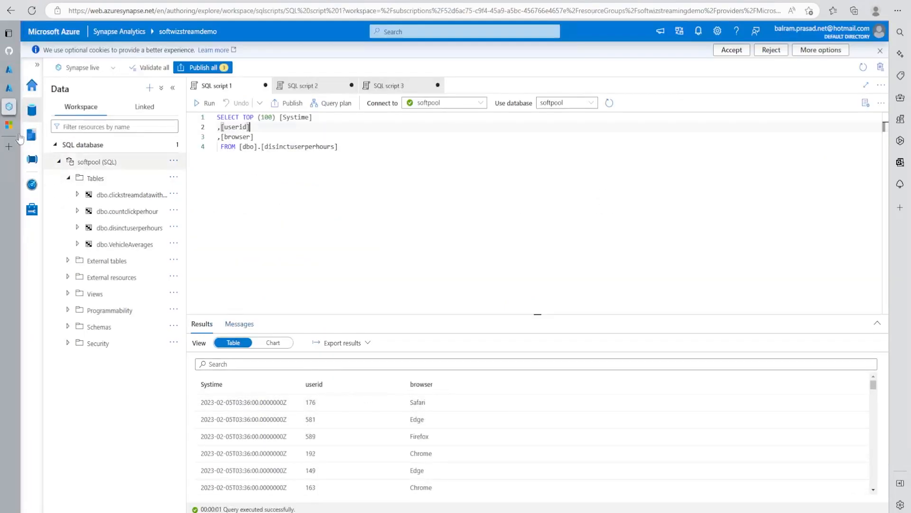
pyautogui.click(12, 87)
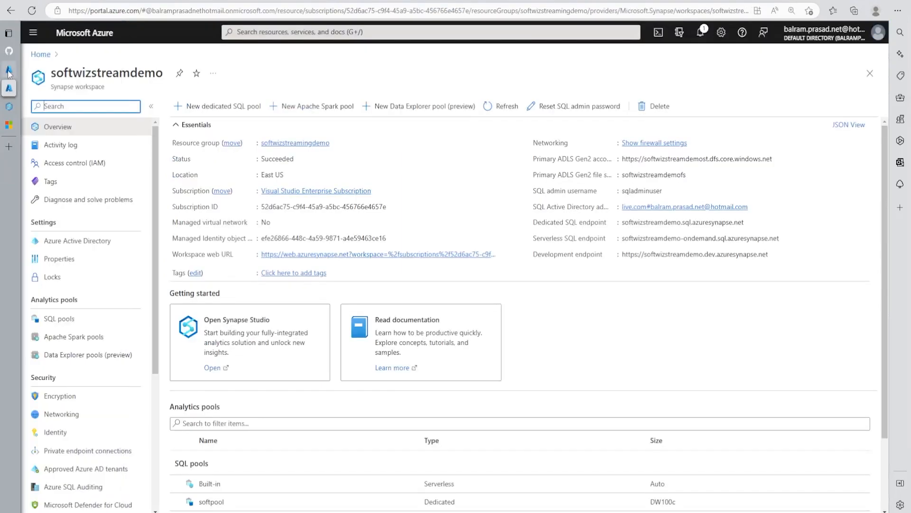
# Add a Blob storage/ADLS Gen2 reference input to softwizstreamjob with alias UserInfo and storage account softwizrefrencedata
pyautogui.click(8, 71)
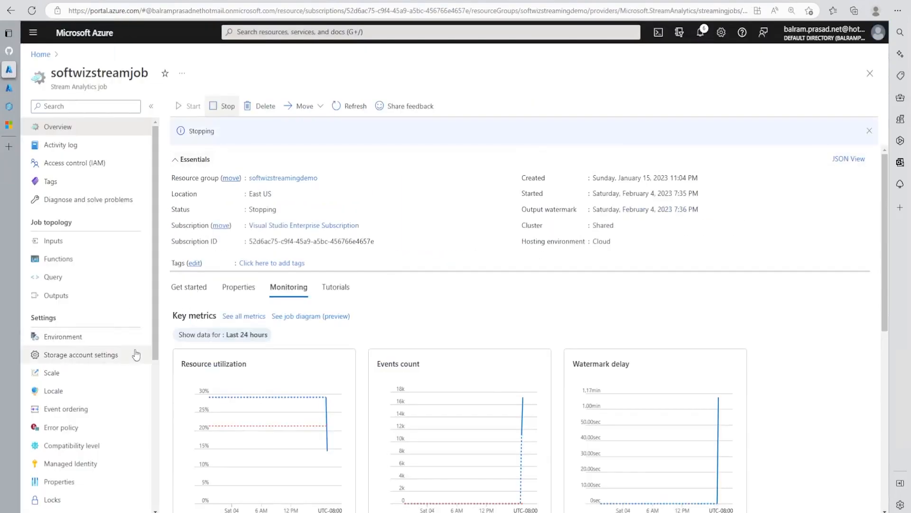
pyautogui.click(67, 244)
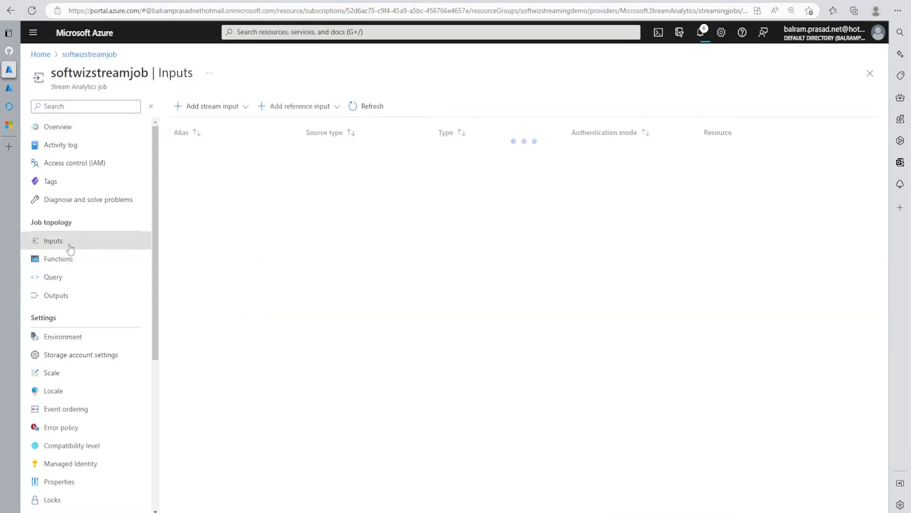
pyautogui.click(296, 109)
pyautogui.click(307, 128)
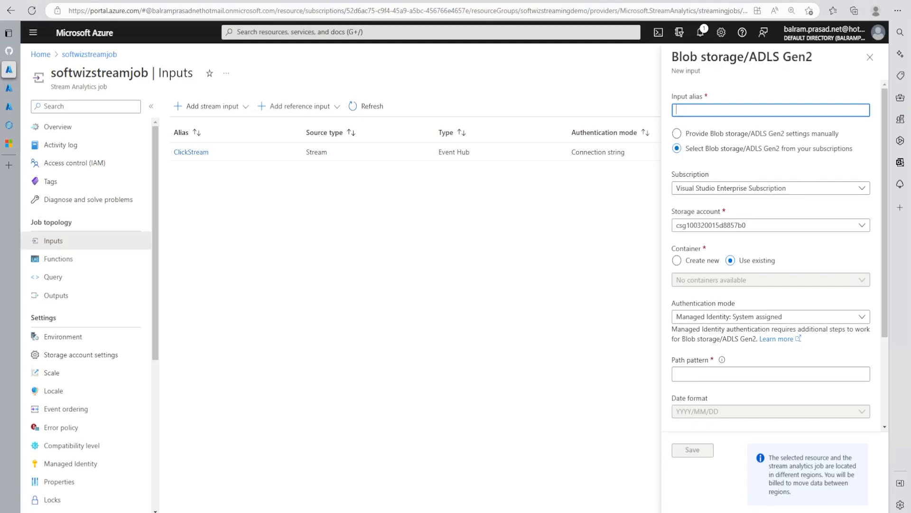
pyautogui.write('UserInfo')
pyautogui.click(730, 226)
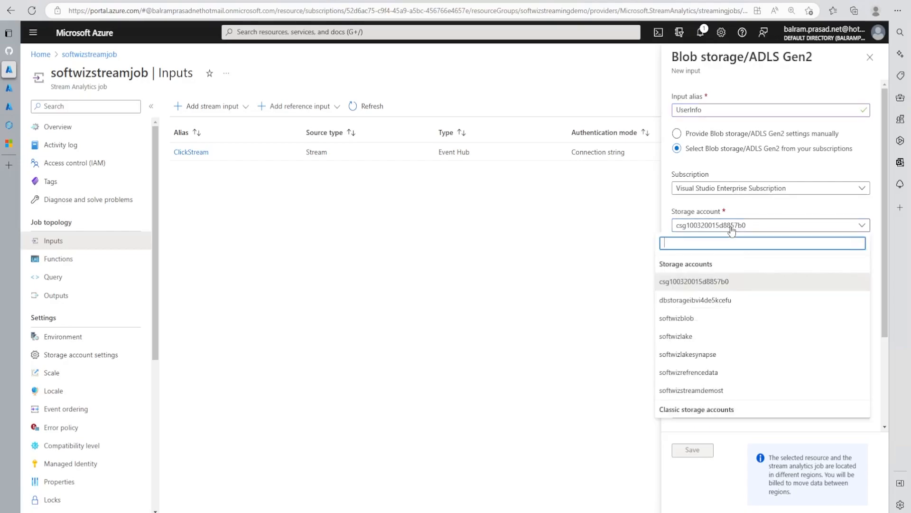
pyautogui.click(725, 380)
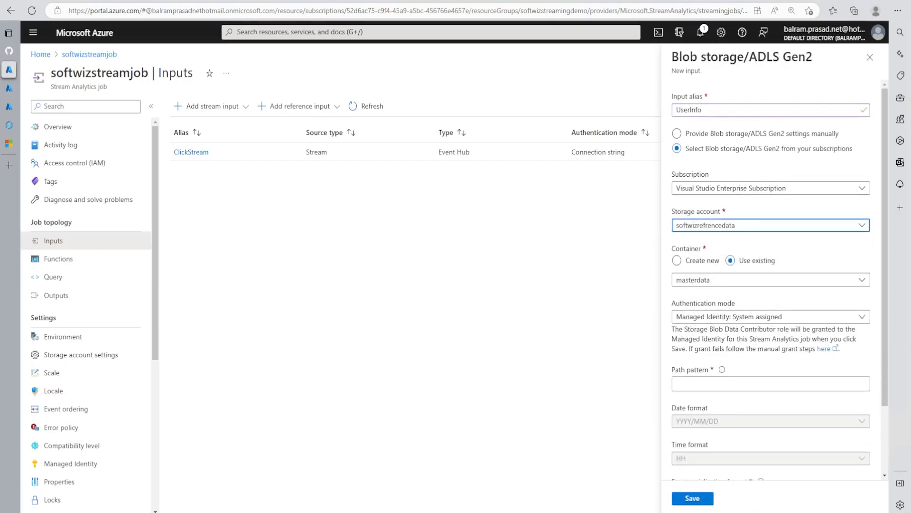
# Set the UserInfo input's authentication mode to Connection string and open its path pattern for editing
pyautogui.click(738, 317)
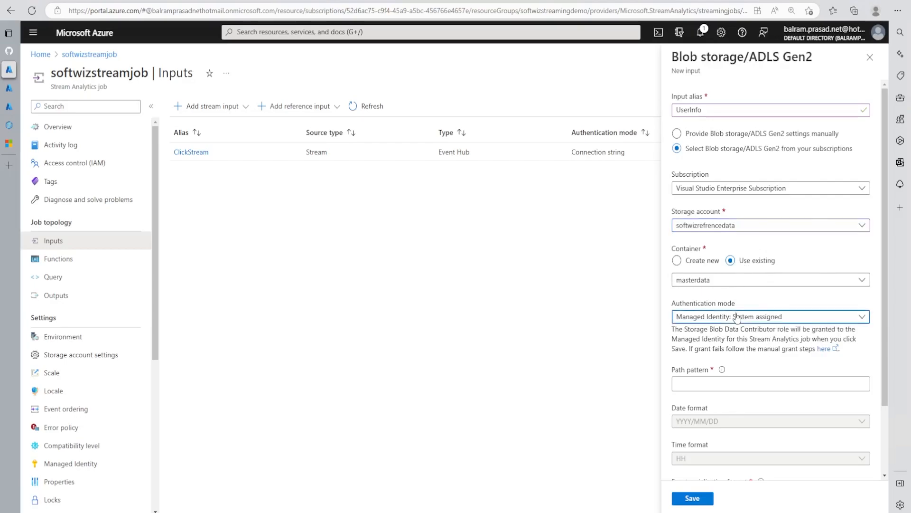
pyautogui.click(740, 330)
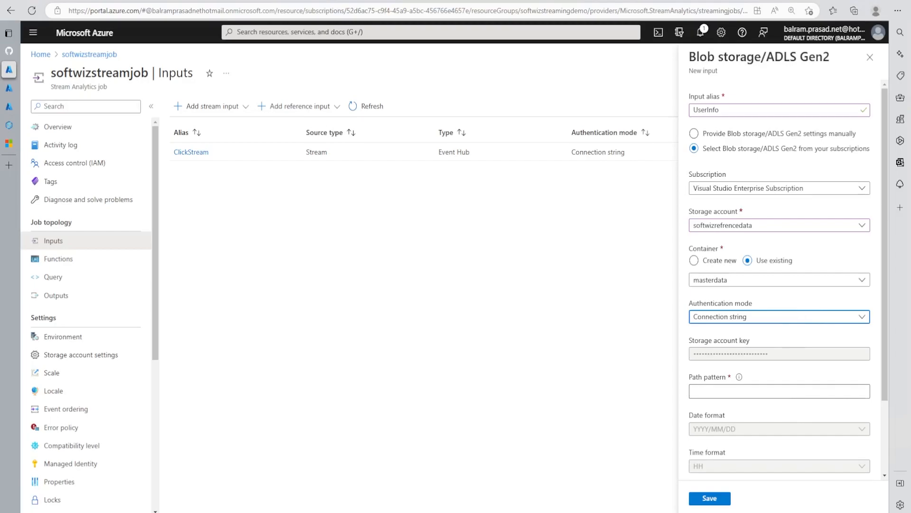
pyautogui.click(807, 391)
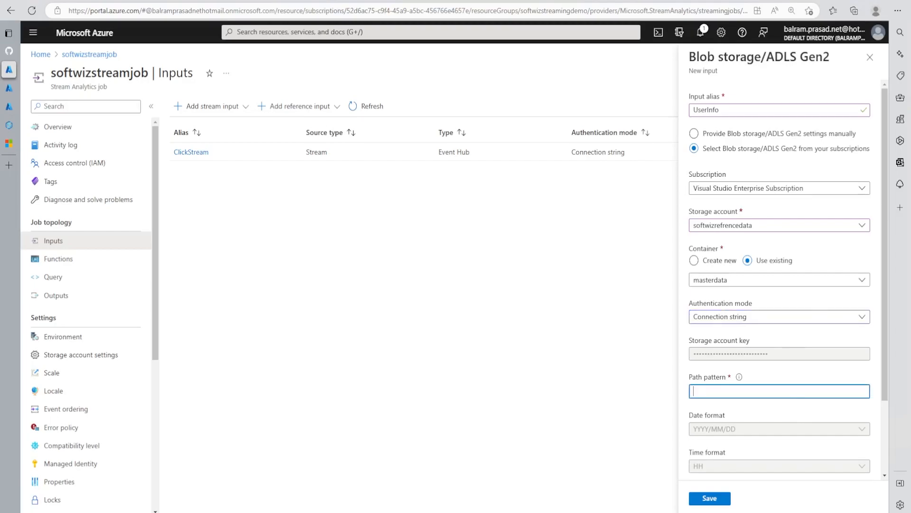
# Copy the file name user-info.csv from the root of the masterdata container in the softwizrefrencedata storage account
pyautogui.click(9, 89)
pyautogui.click(8, 108)
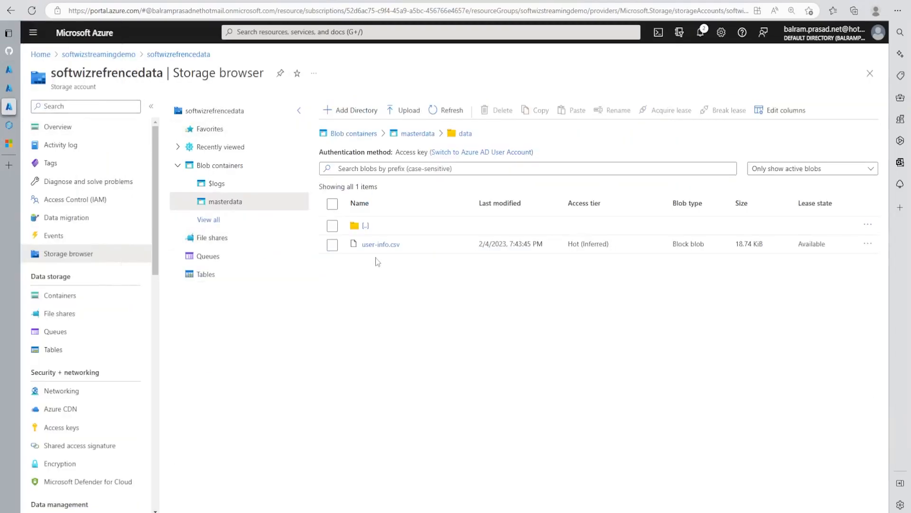
pyautogui.click(426, 135)
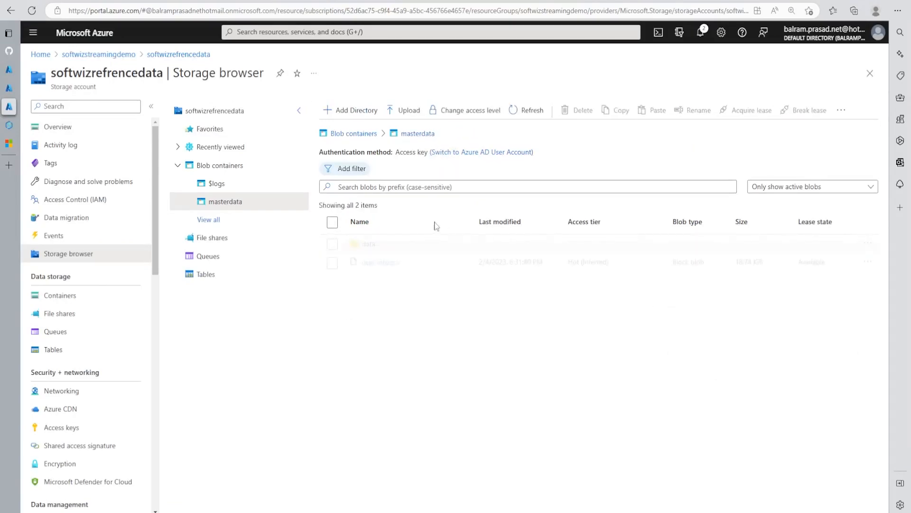
pyautogui.moveTo(401, 263); pyautogui.dragTo(361, 264)
pyautogui.hotkey('ctrl', 'c')
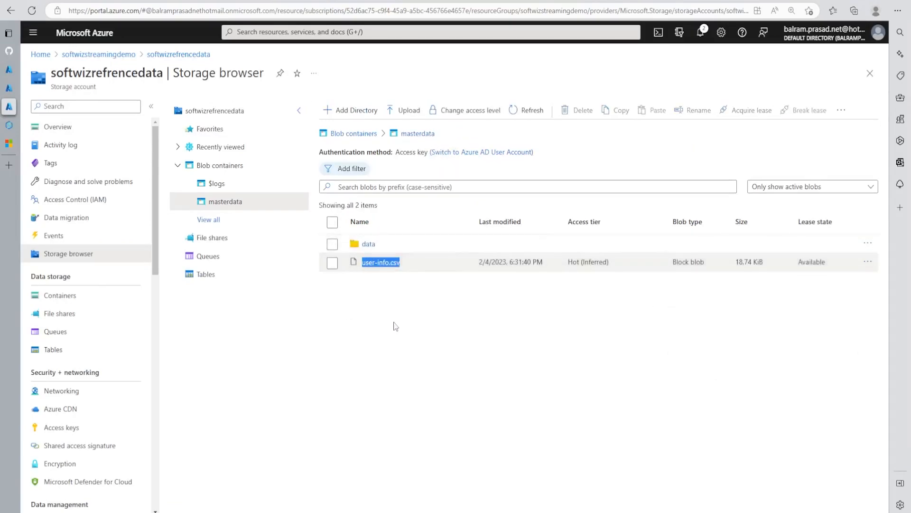
# Set the UserInfo input's path pattern to user-info.csv in softwizstreamjob, save the input and check its connection test notification
pyautogui.moveTo(10, 124)
pyautogui.click(12, 89)
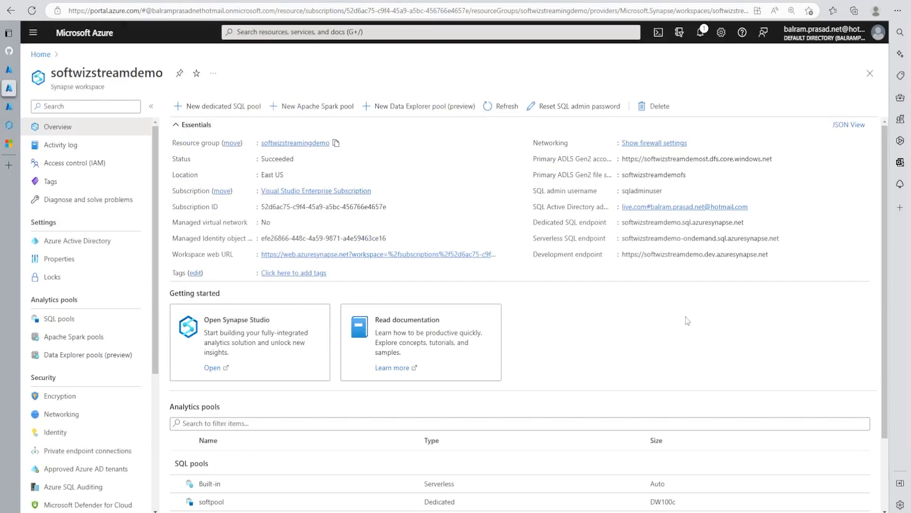
pyautogui.click(9, 69)
pyautogui.hotkey('ctrl', 'v')
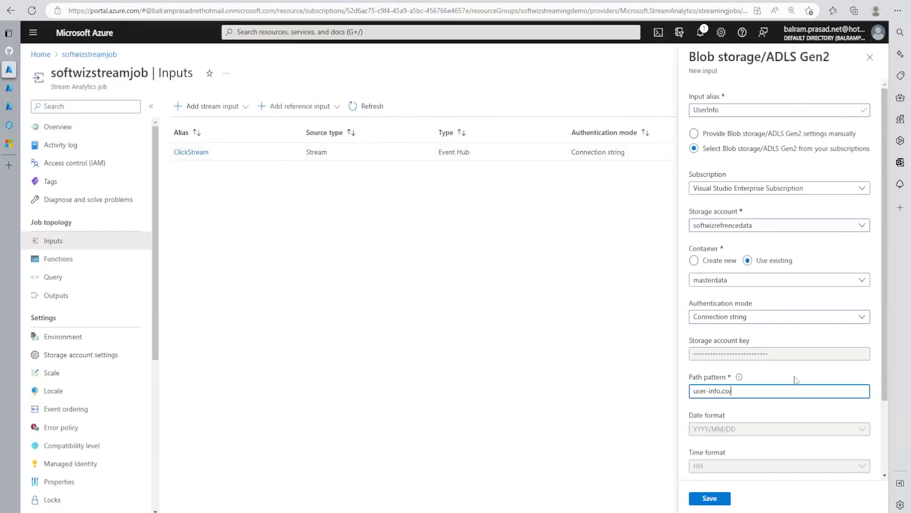
pyautogui.scroll(-2, 773, 403)
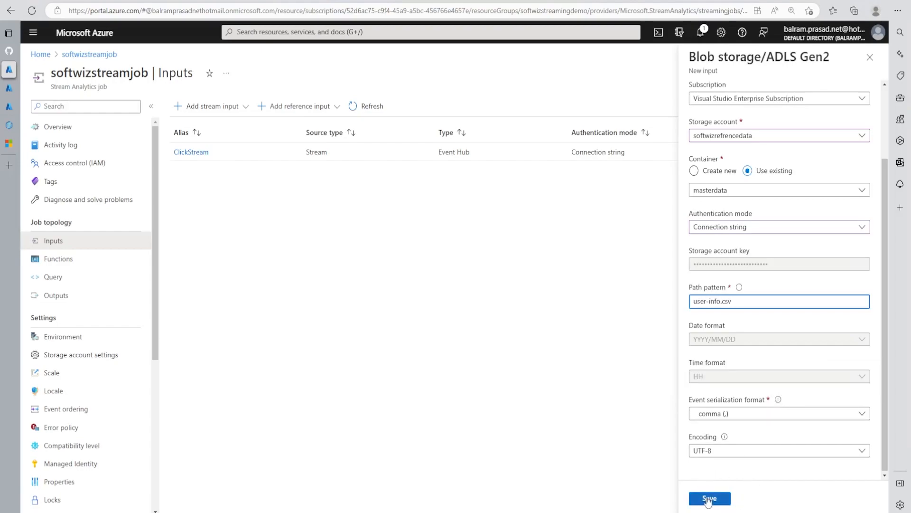
pyautogui.click(709, 499)
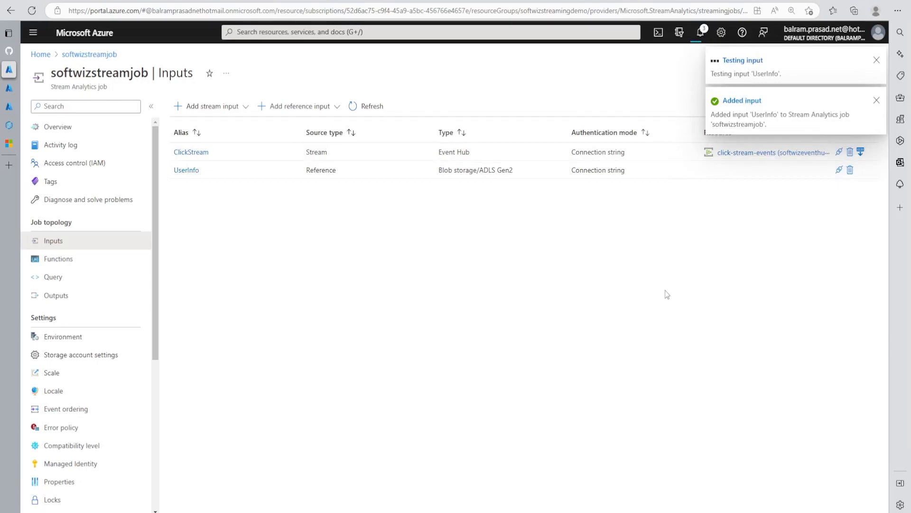
pyautogui.click(700, 32)
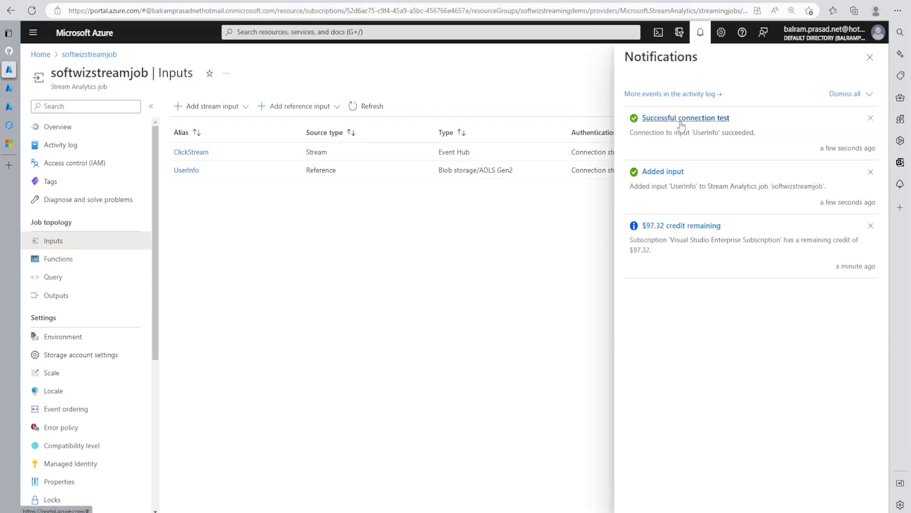
# Replace the job query with one that declares a UserInfo table and left joins ClickStream to UserInfo on UserId, writing into BlobOutput
pyautogui.click(56, 277)
pyautogui.write('FROM clickstream TIMESTAMP BY EventTime WHERE ISFIRST(minute, 1) OVER(PARTITION BY userId) = 1')
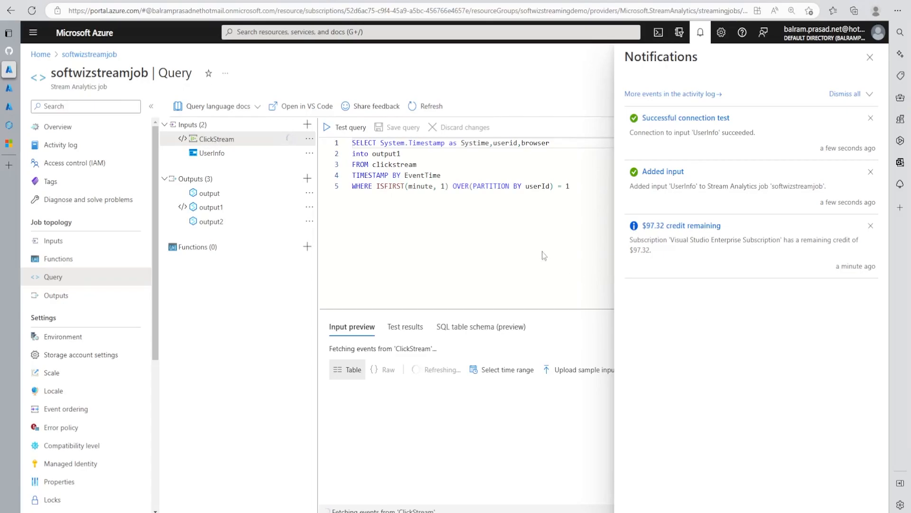
pyautogui.click(870, 57)
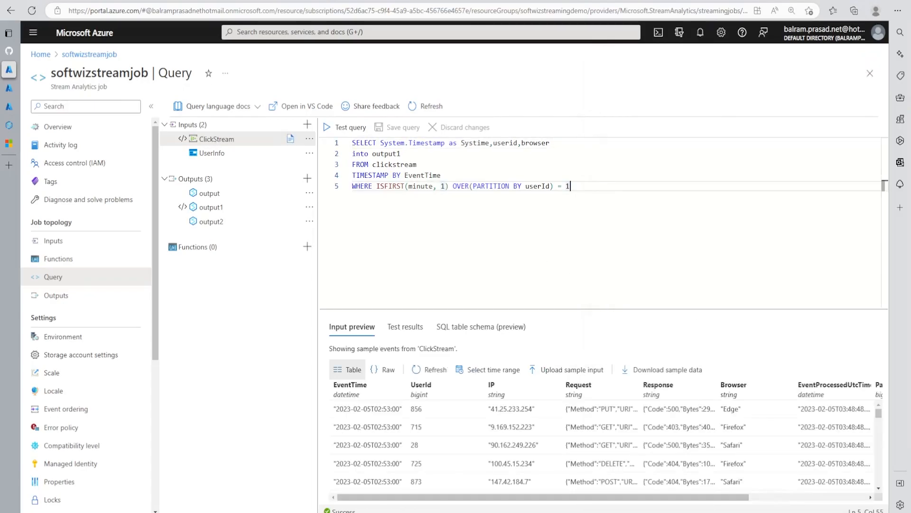
pyautogui.hotkey('ctrl', 'a')
pyautogui.write('CREATE TABLE UserInfo(   UserId bigint,   UserName nvarchar(max),   Gender nvarchar(max) ); SELECT System.Timestamp Systime, ClickStream.UserId, ClickStream.Response.Code, UserInfo.UserName, UserInfo.Gender INTO BlobOutput FROM ClickStream TIMESTAMP BY EventTime LEFT JOIN UserInfo ON ClickStream.UserId = UserInfo.UserId')
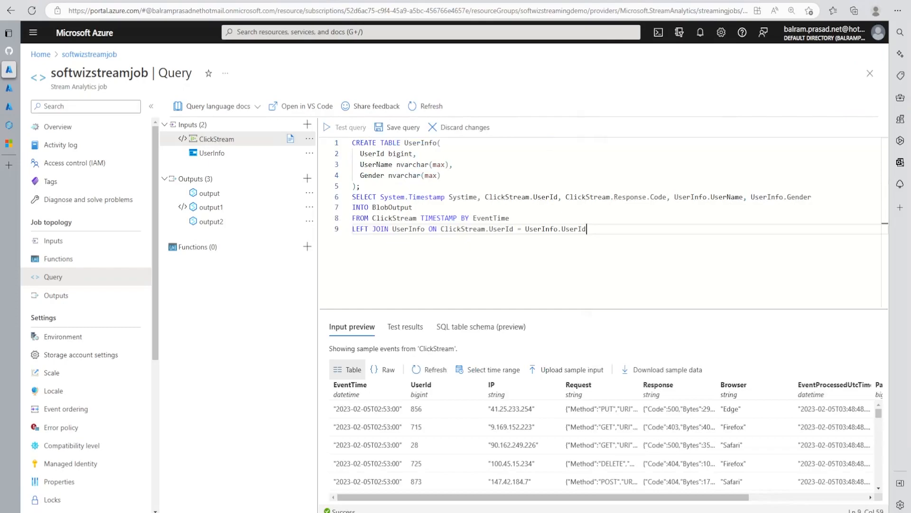
# Review the query's UserInfo table definition, the join condition on UserId, and the selected UserName and Gender columns
pyautogui.doubleClick(418, 143)
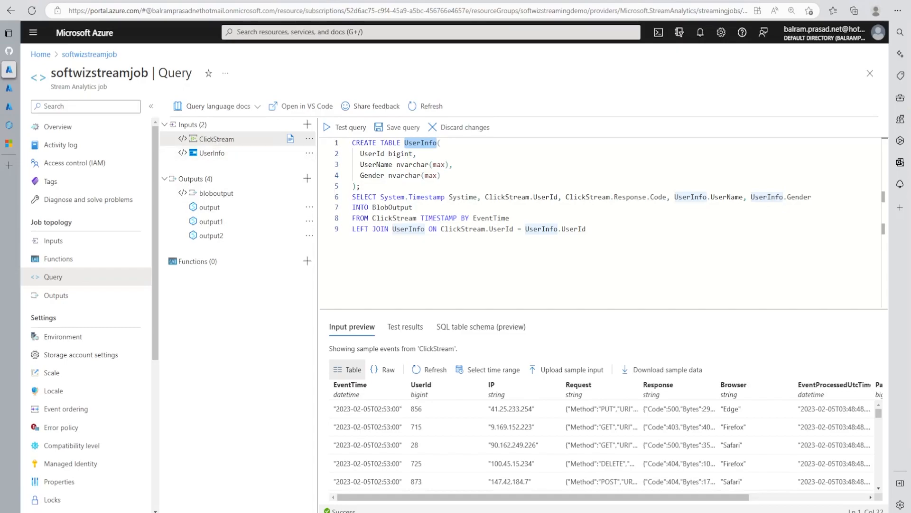
pyautogui.click(388, 197)
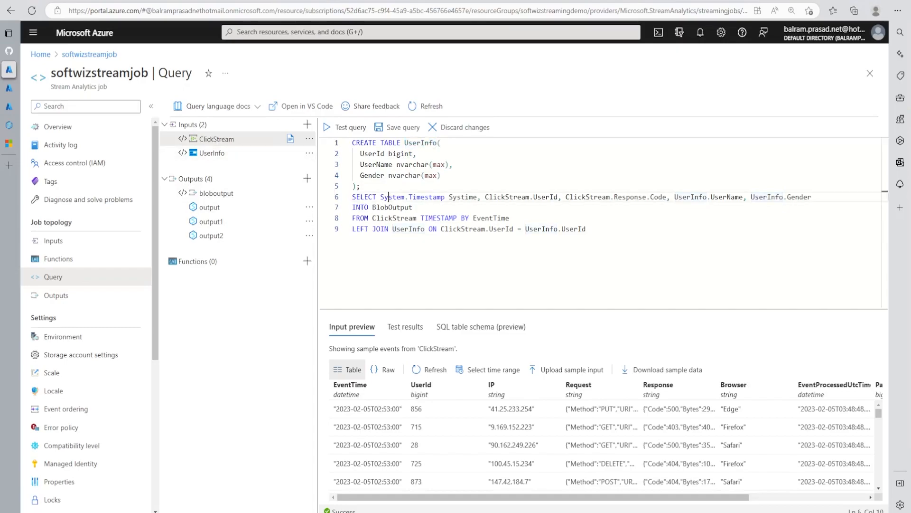
pyautogui.click(390, 218)
pyautogui.moveTo(369, 229); pyautogui.dragTo(587, 229)
pyautogui.click(587, 229)
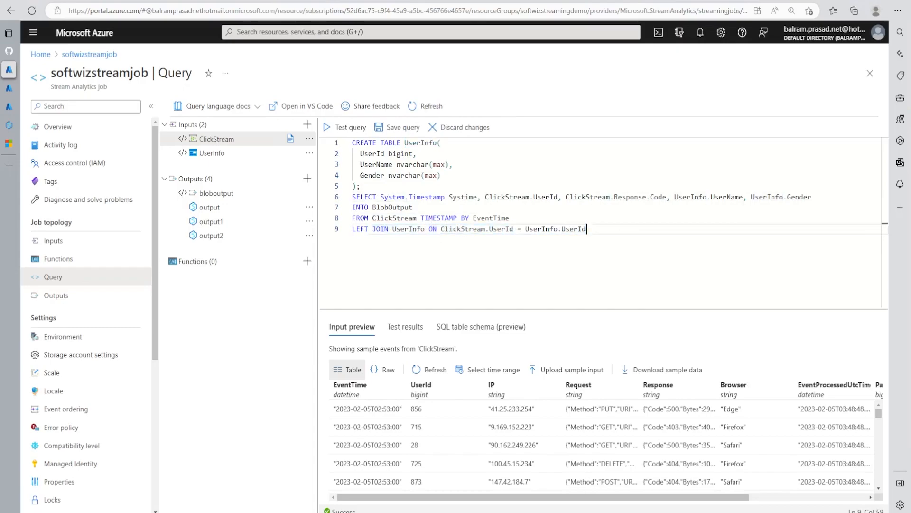
pyautogui.moveTo(682, 197); pyautogui.dragTo(812, 197)
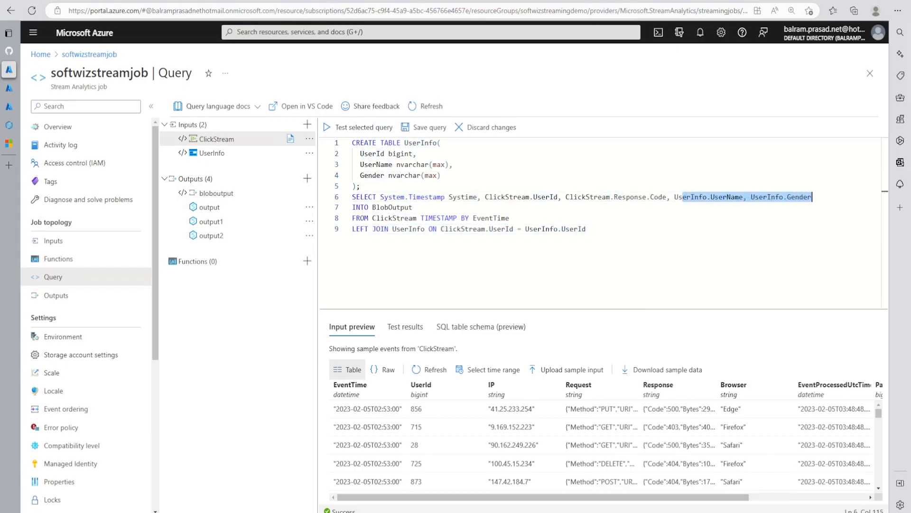
pyautogui.click(509, 218)
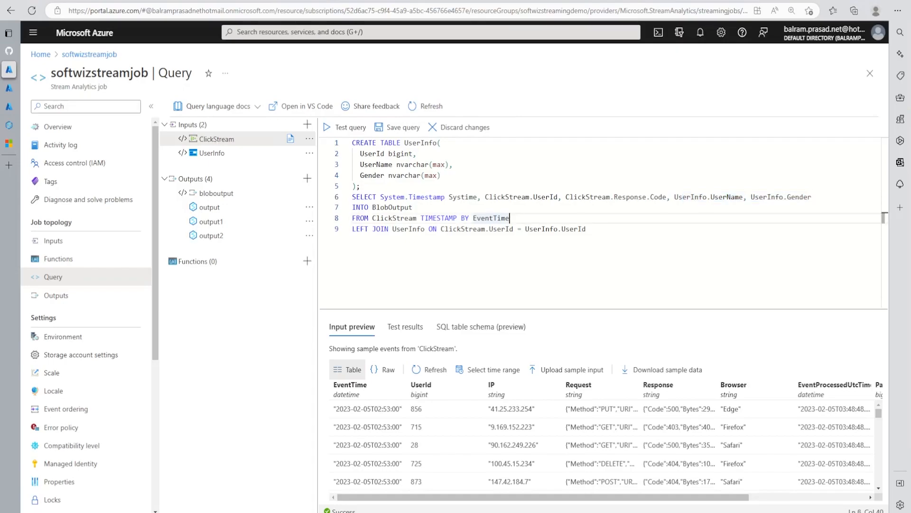
# Try to test the ClickStream and UserInfo join query
pyautogui.click(406, 327)
pyautogui.click(412, 208)
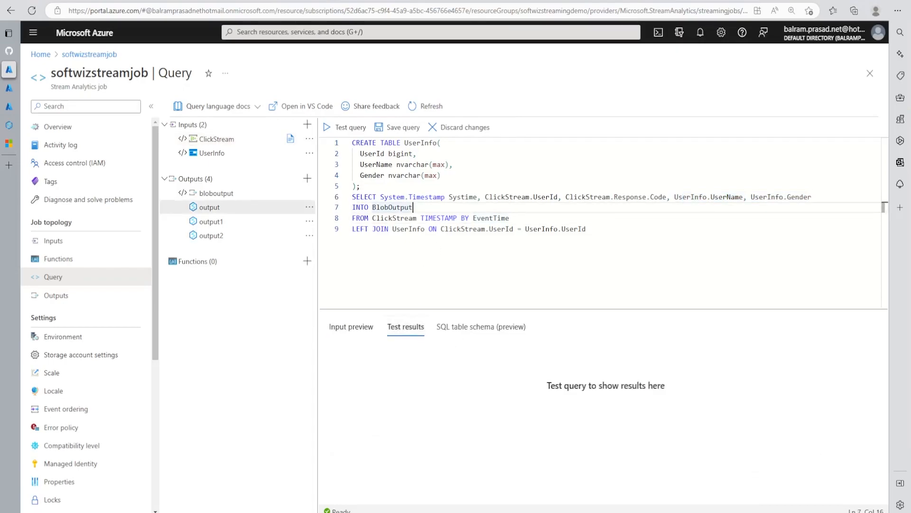
pyautogui.click(348, 130)
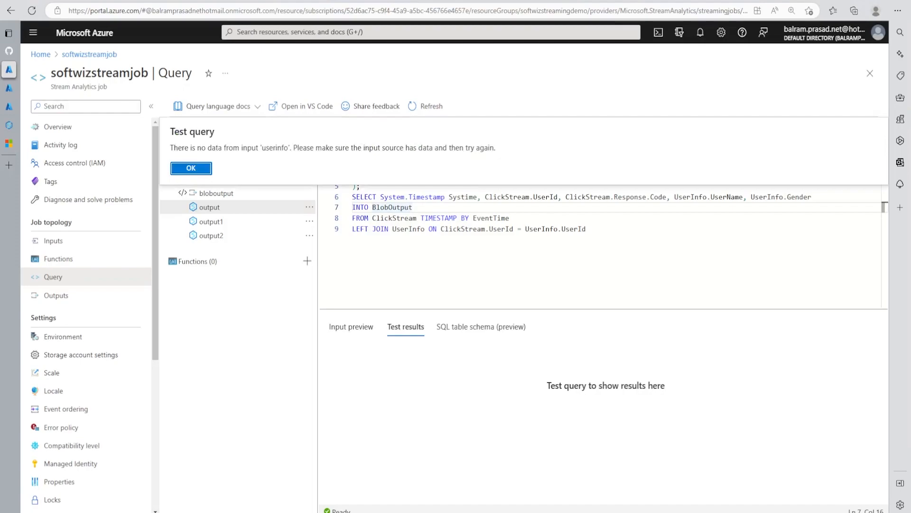
pyautogui.click(198, 168)
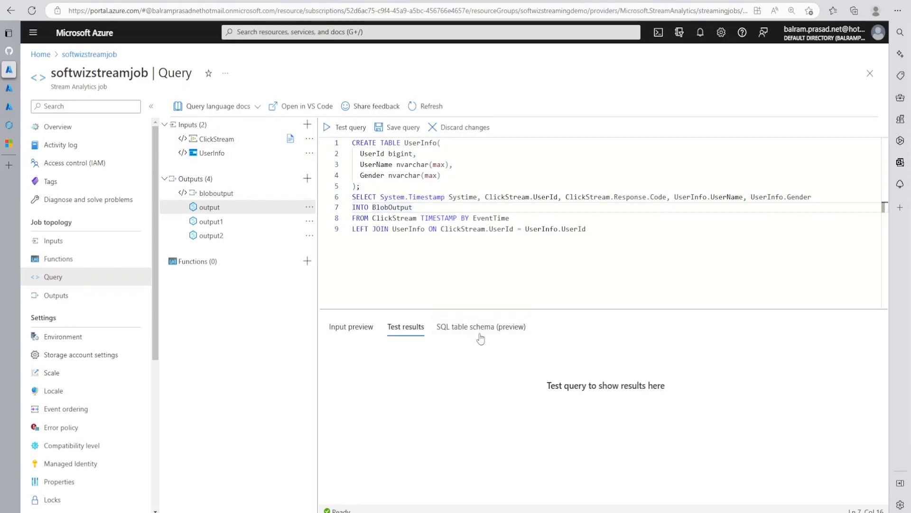
# Upload the user-info CSV file from the ClickStream-RefJoin folder as UserInfo's sample input and test the join query
pyautogui.click(399, 187)
pyautogui.click(244, 153)
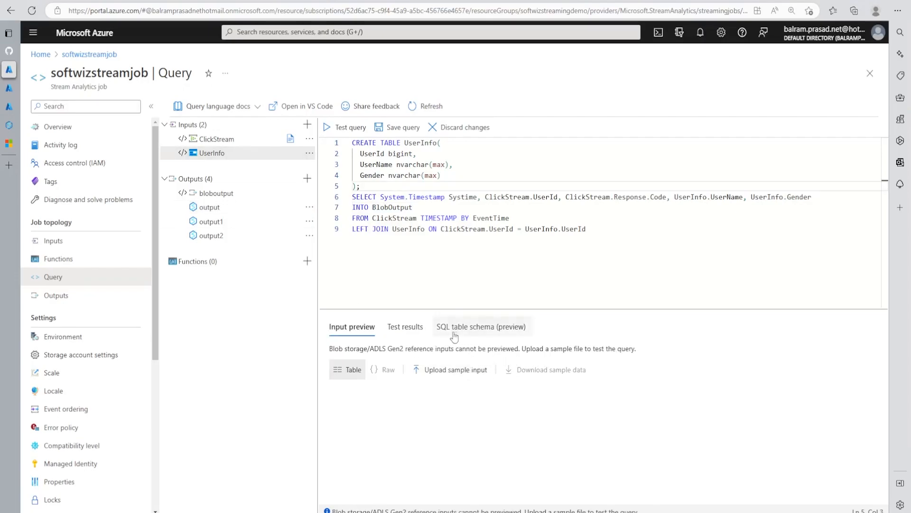
pyautogui.click(441, 370)
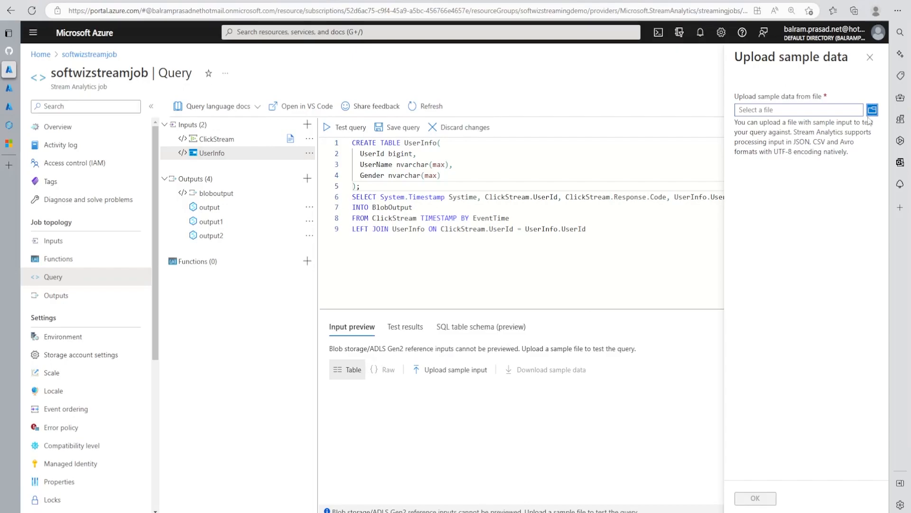
pyautogui.click(870, 57)
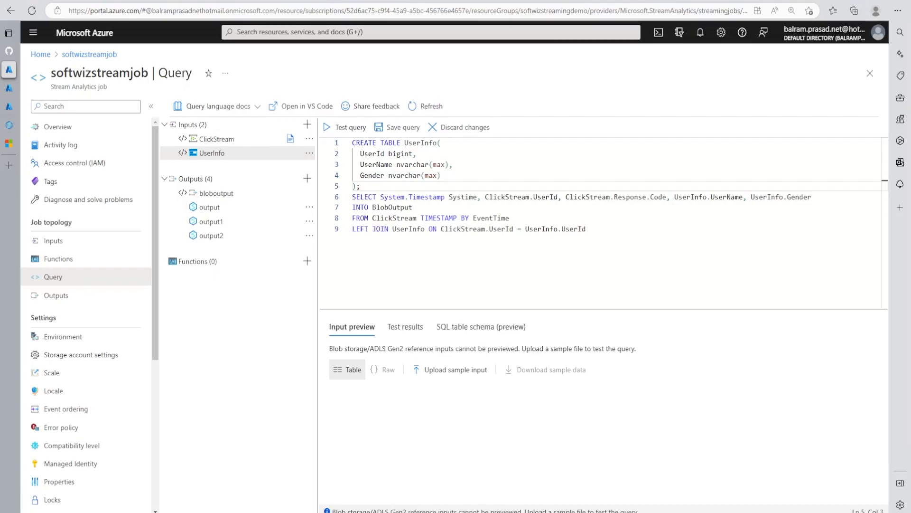
pyautogui.moveTo(531, 349); pyautogui.dragTo(629, 348)
pyautogui.click(486, 375)
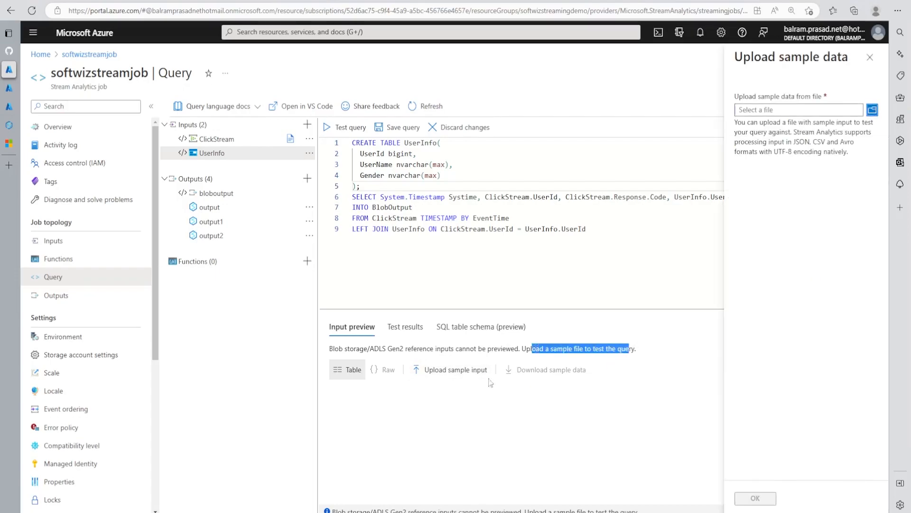
pyautogui.click(872, 110)
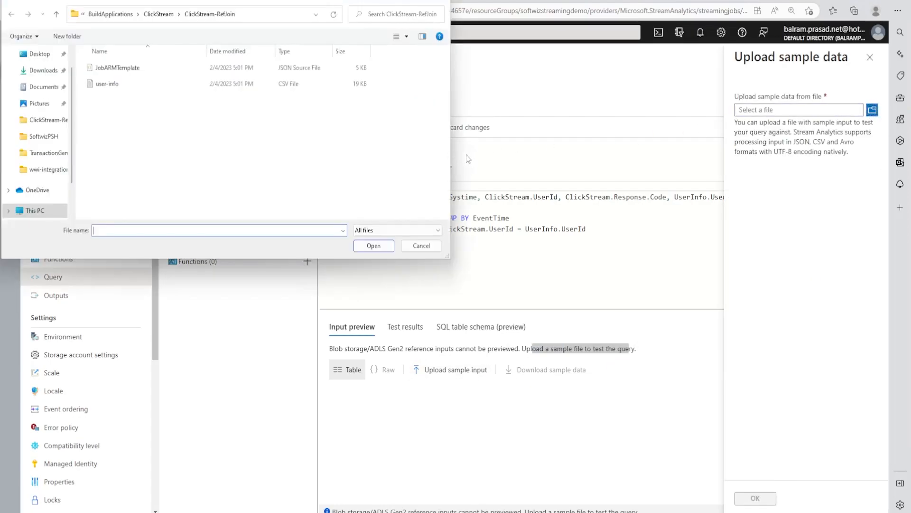
pyautogui.doubleClick(106, 84)
pyautogui.click(764, 498)
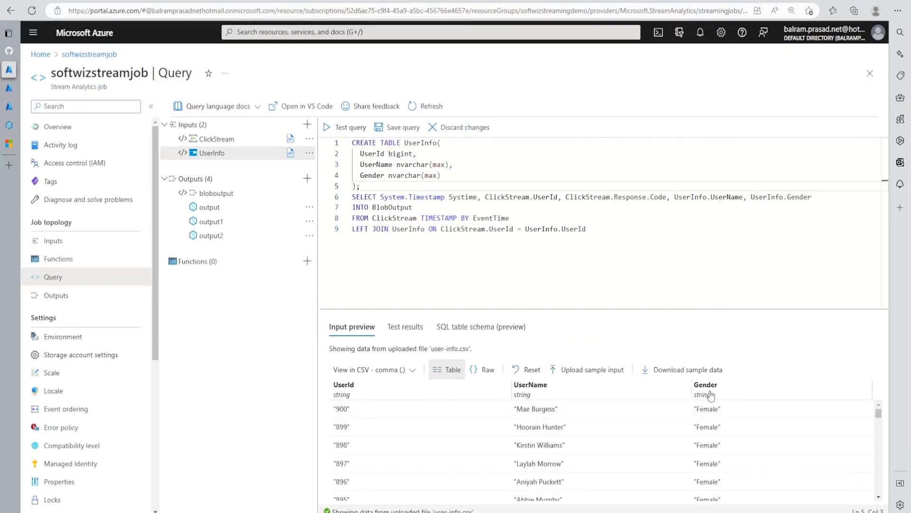
pyautogui.click(443, 175)
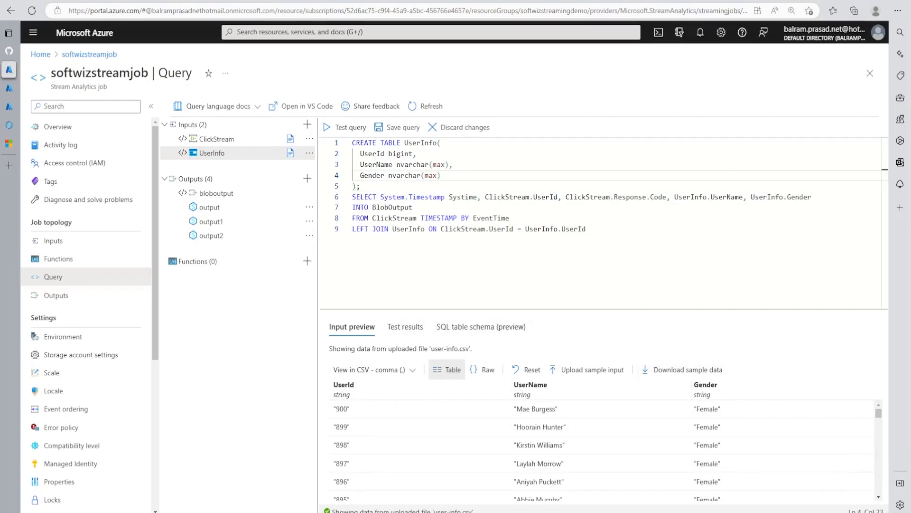
pyautogui.click(347, 127)
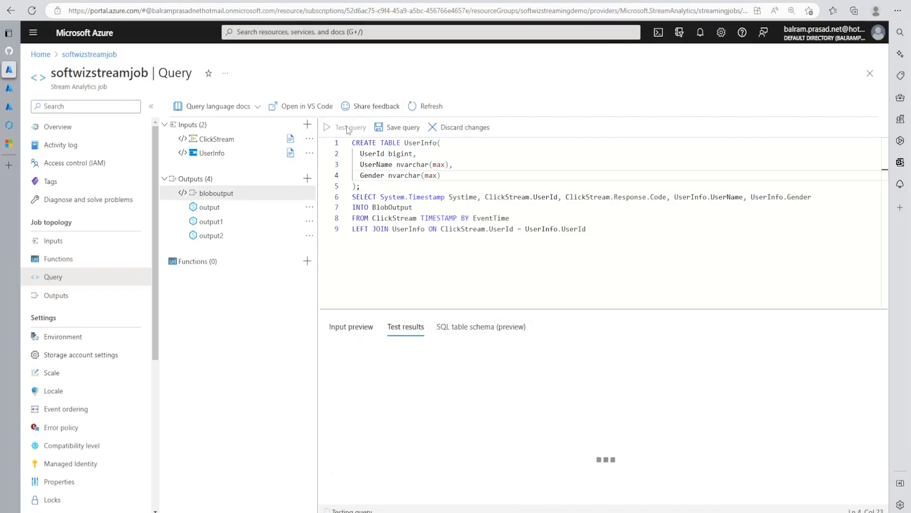
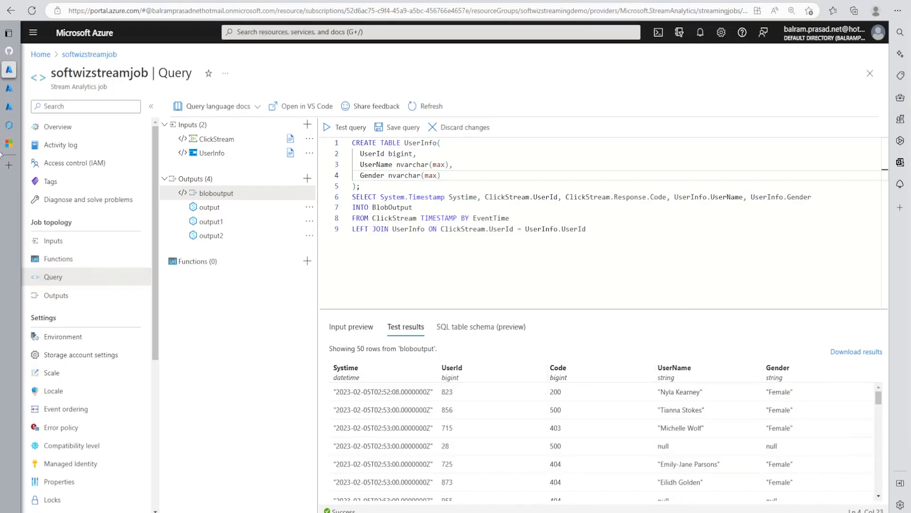
# Compare the columns selected from clickstreamdatawithrefrencedata in Synapse SQL script 3 with the Stream Analytics job query
pyautogui.moveTo(9, 145)
pyautogui.click(19, 125)
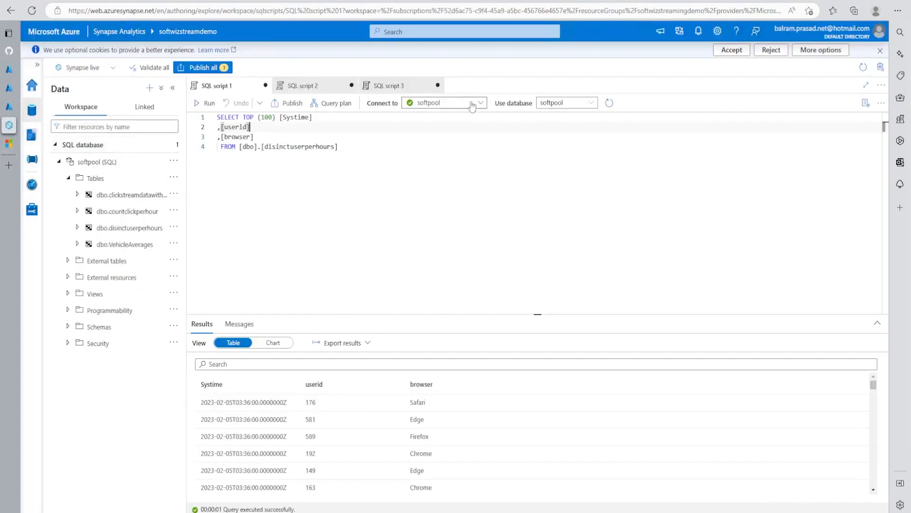
pyautogui.click(388, 86)
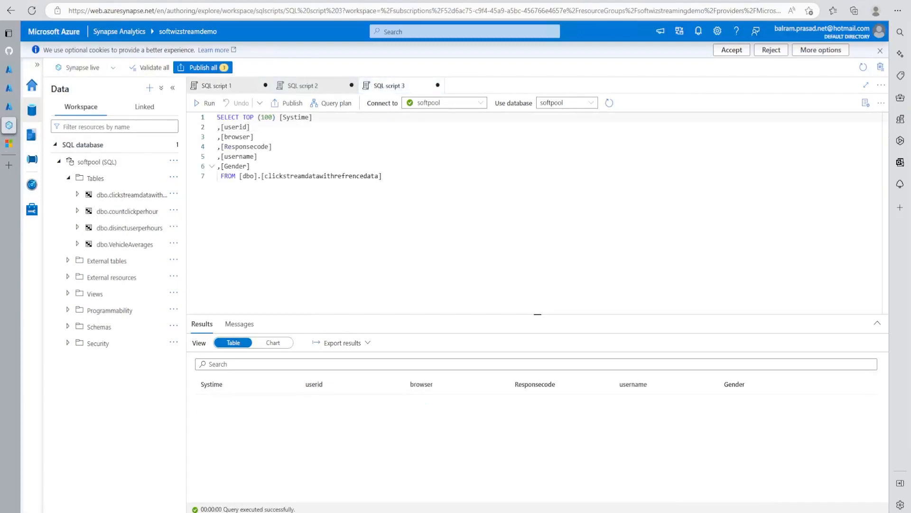
pyautogui.moveTo(224, 126); pyautogui.dragTo(309, 117)
pyautogui.moveTo(7, 98)
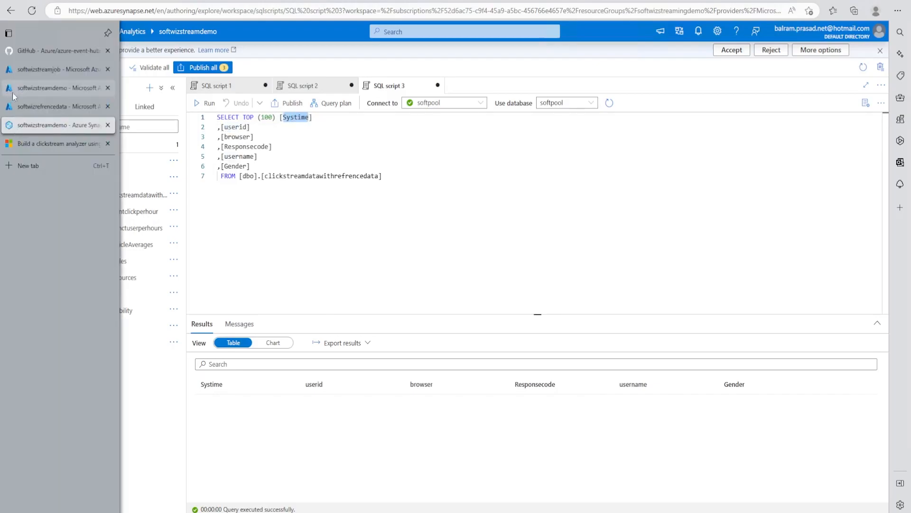
pyautogui.click(30, 88)
pyautogui.click(30, 74)
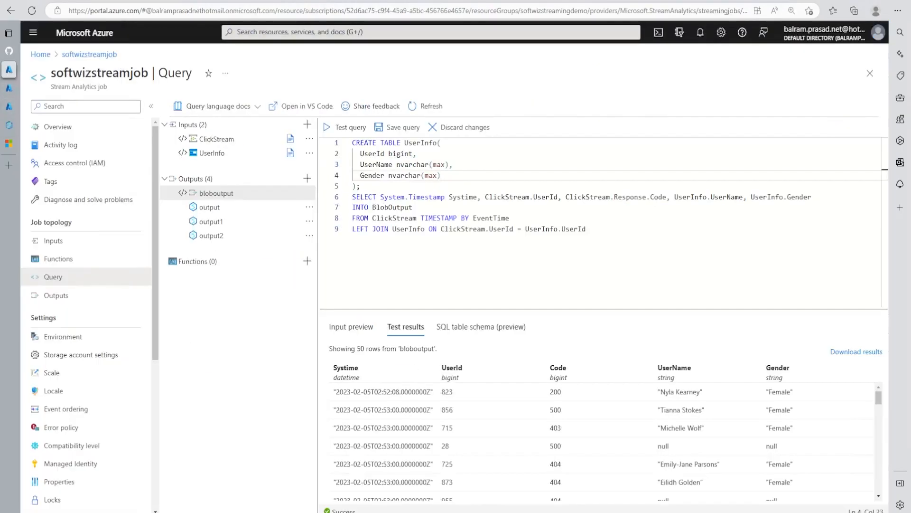
pyautogui.click(9, 88)
pyautogui.click(9, 108)
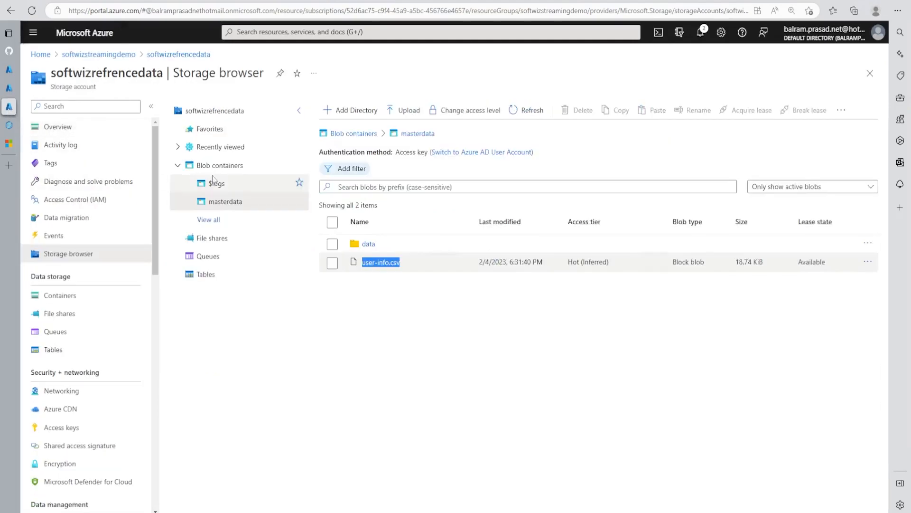
pyautogui.click(9, 126)
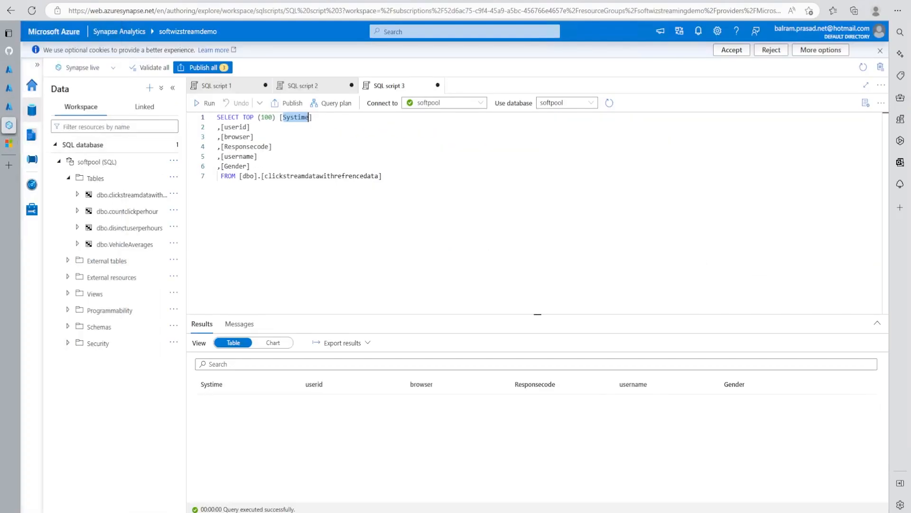
pyautogui.doubleClick(237, 137)
pyautogui.moveTo(14, 73)
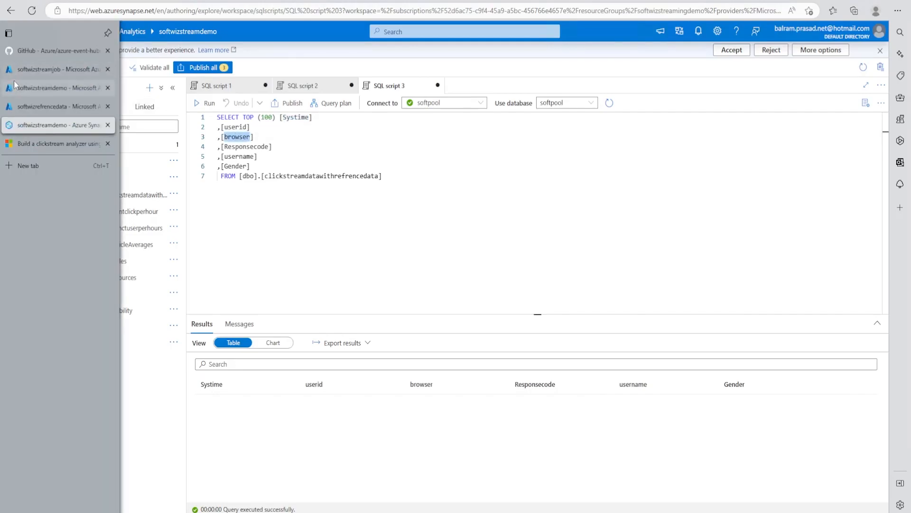
# In the Stream Analytics query, add a browser column after UserInfo.Gender and change the INTO target to output2
pyautogui.click(18, 74)
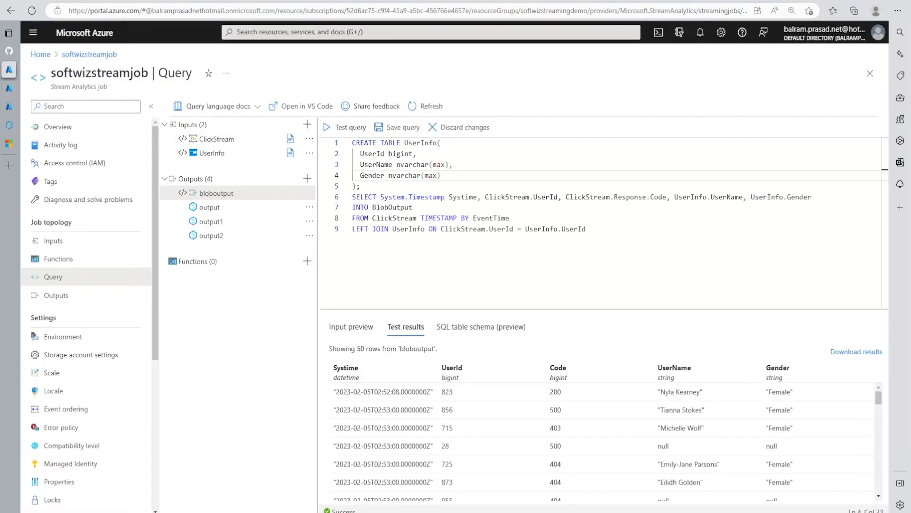
pyautogui.click(668, 197)
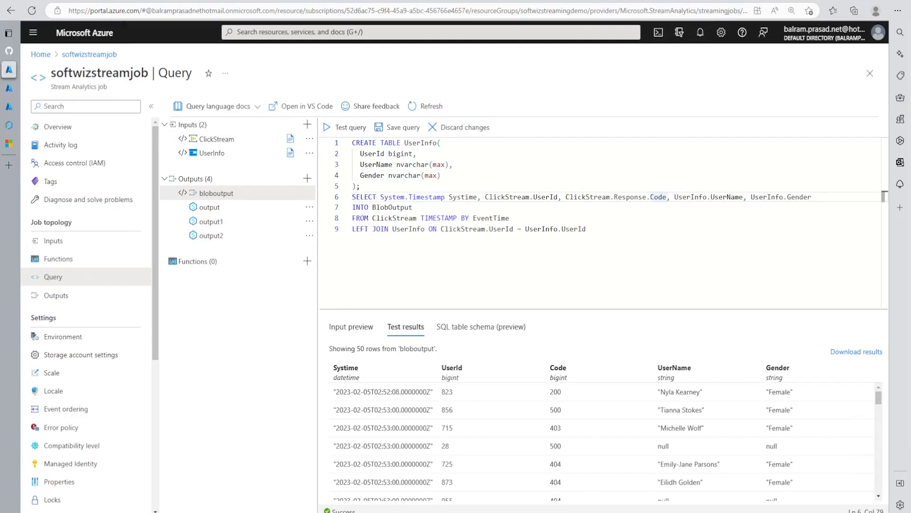
pyautogui.click(808, 196)
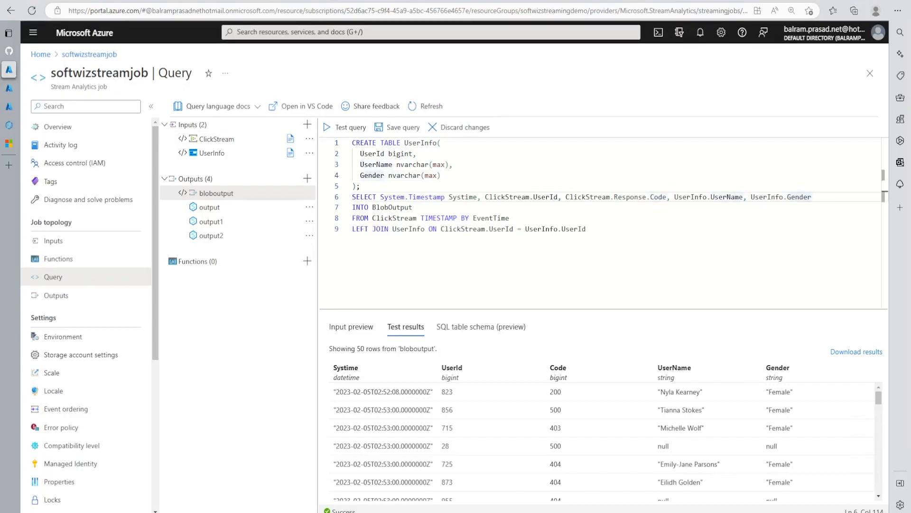
pyautogui.write(',browser')
pyautogui.click(398, 207)
pyautogui.doubleClick(398, 207)
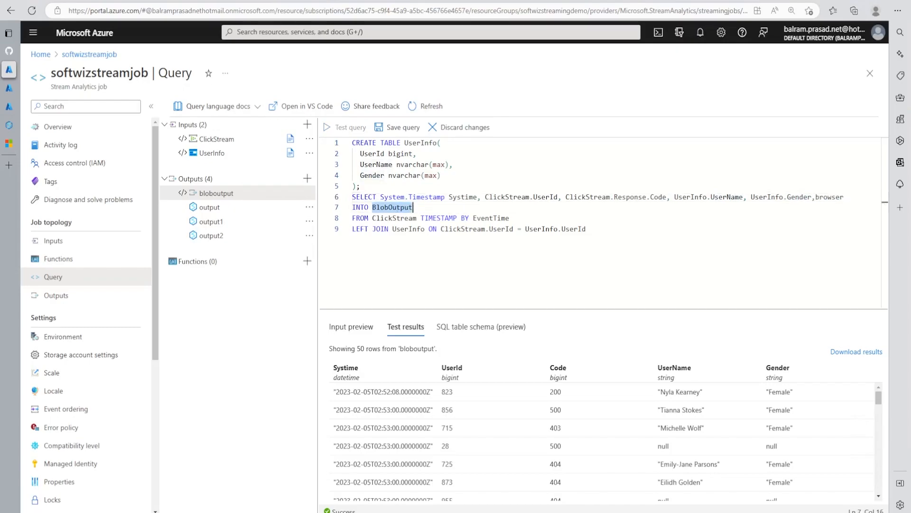
pyautogui.write('output')
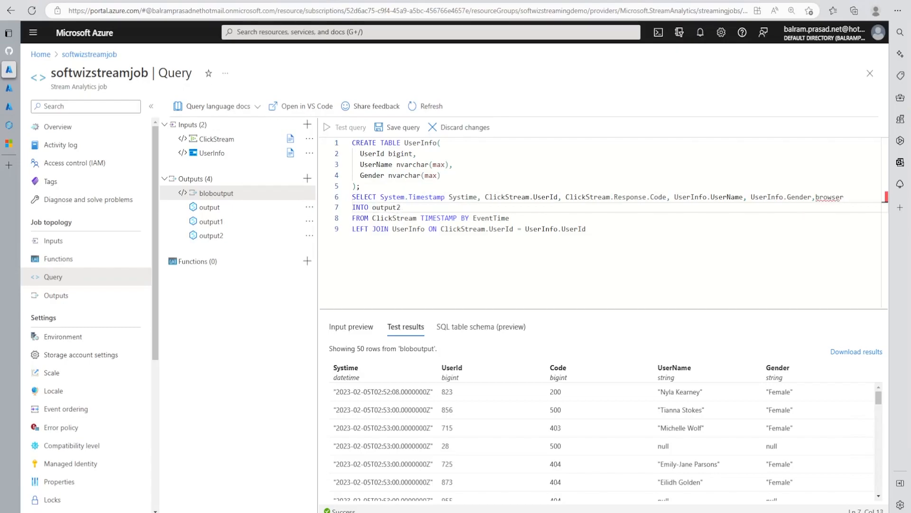
# Try to test the entire join query with the added browser column and output2 as its target
pyautogui.click(586, 229)
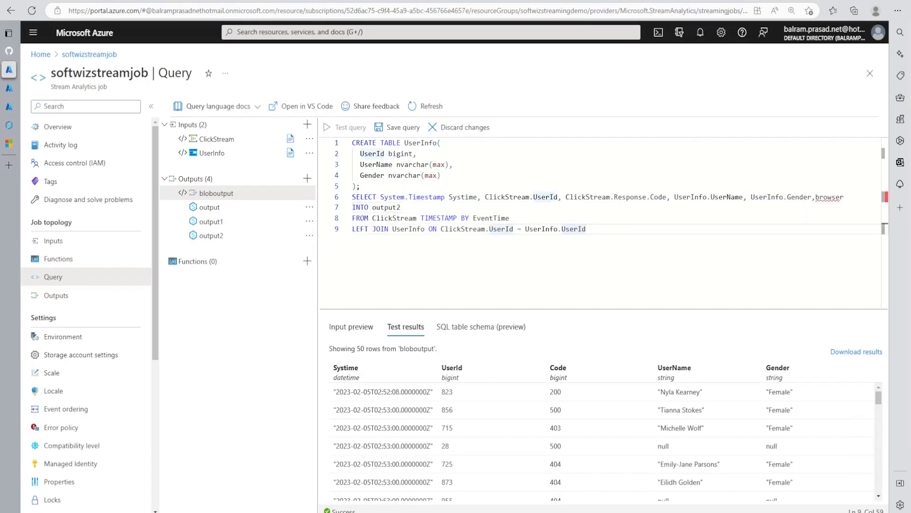
pyautogui.click(401, 207)
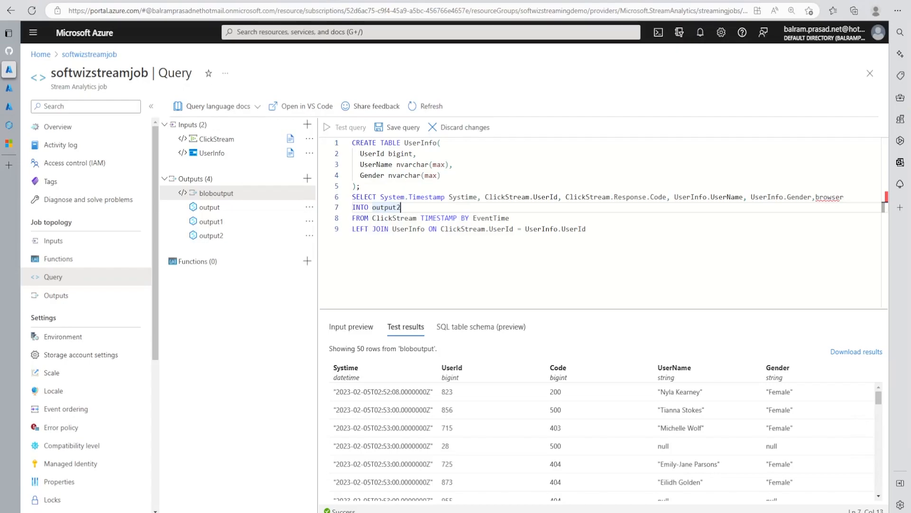
pyautogui.click(587, 229)
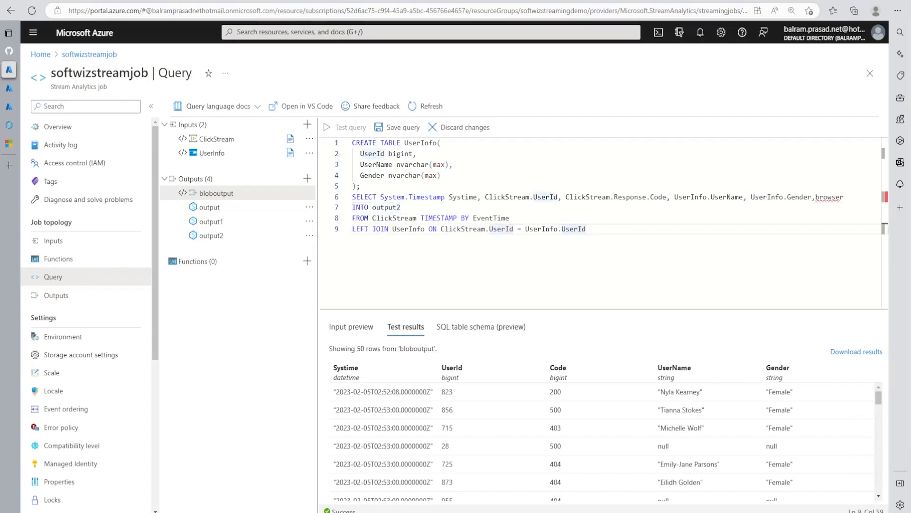
pyautogui.hotkey('ctrl', 'shift', 'Home')
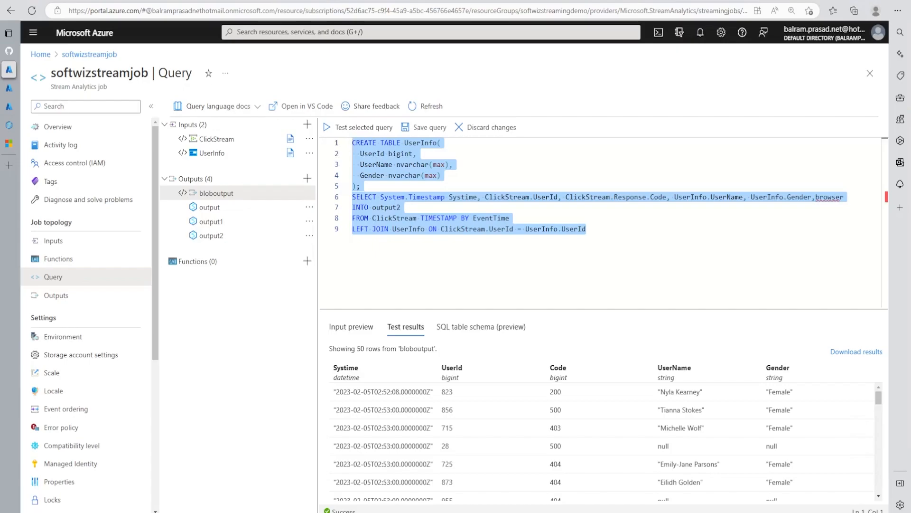
pyautogui.click(358, 127)
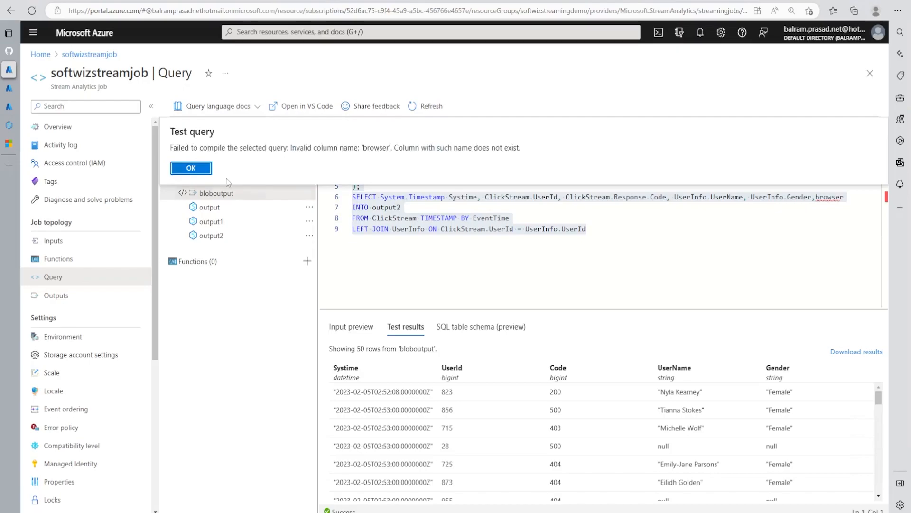
pyautogui.click(192, 169)
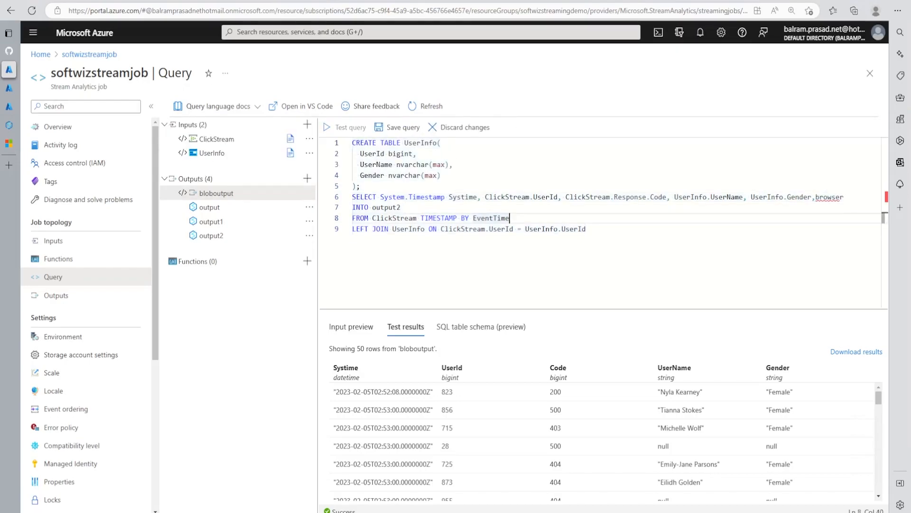
# Qualify the browser column in the SELECT list as ClickStream.browser
pyautogui.click(845, 197)
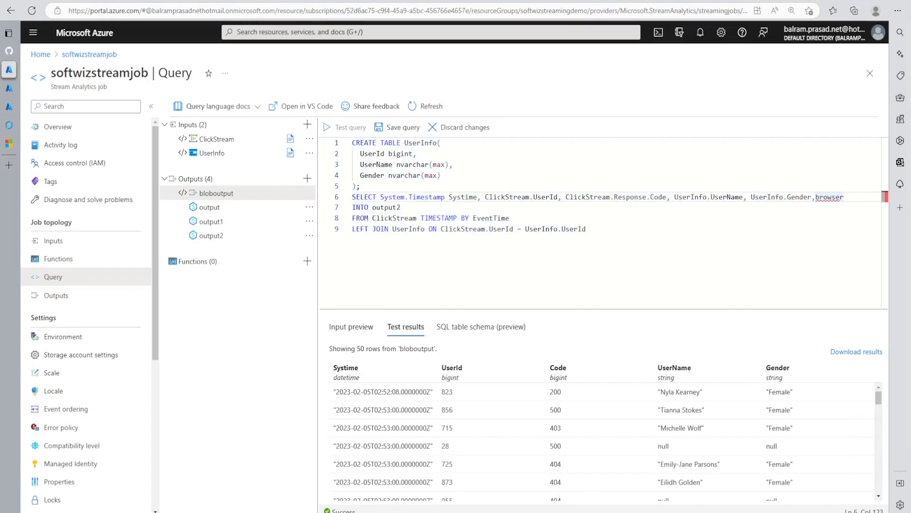
pyautogui.doubleClick(508, 197)
pyautogui.hotkey('ctrl', 'c')
pyautogui.click(816, 196)
pyautogui.hotkey('ctrl', 'v')
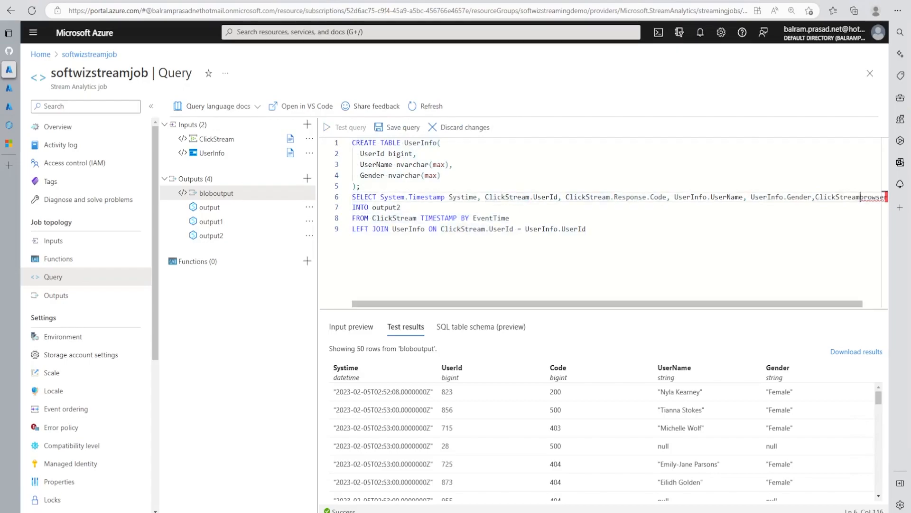
pyautogui.write('.')
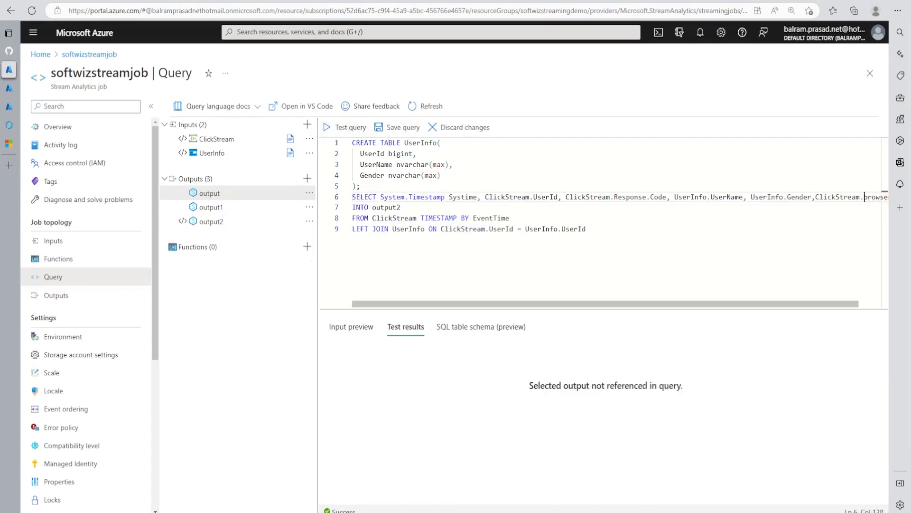
# Load the SQL table schema preview for the output named output, entering the SQL login password
pyautogui.hotkey('ctrl', 'a')
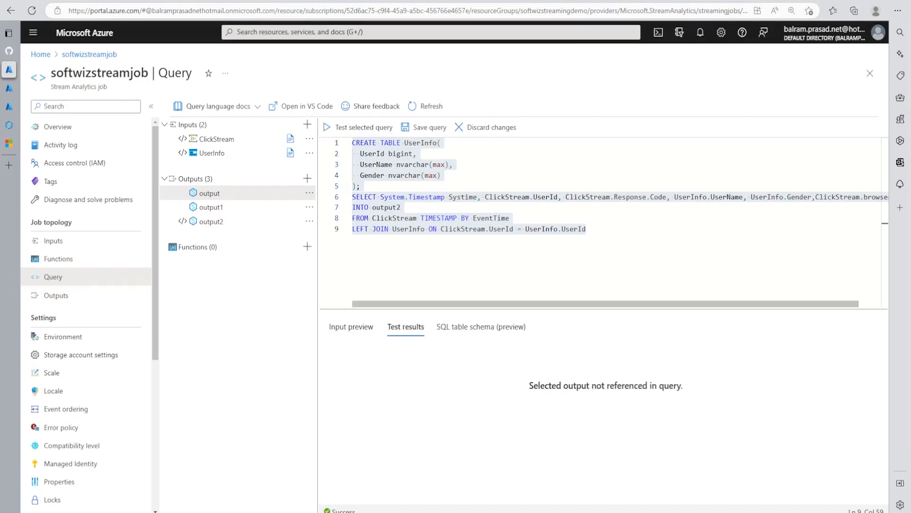
pyautogui.click(467, 328)
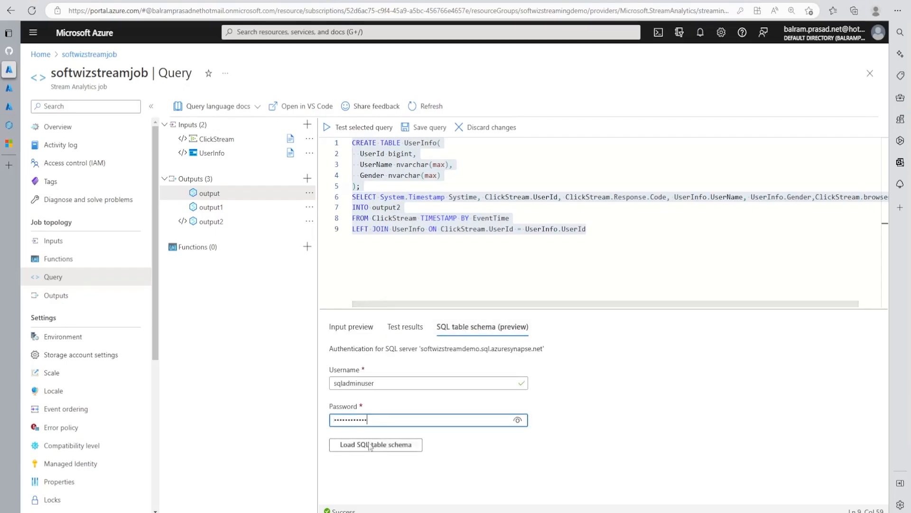
pyautogui.click(370, 445)
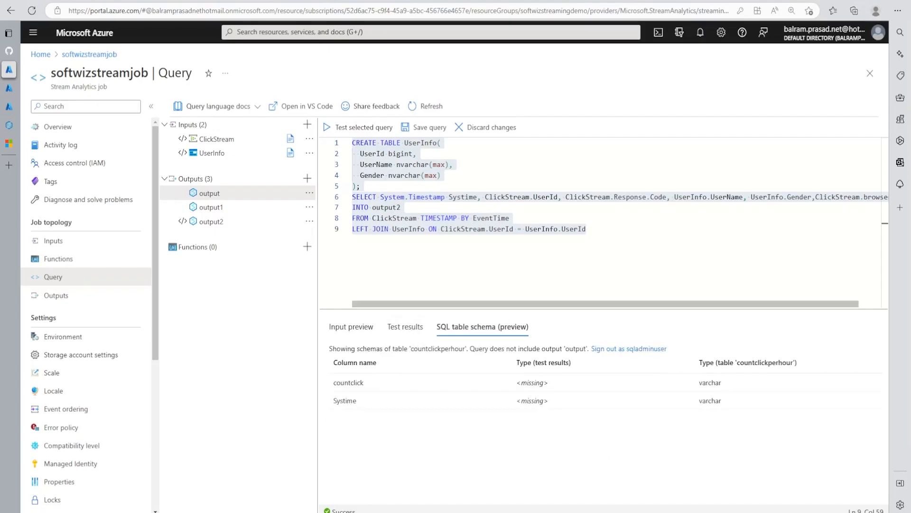
# Test the full join query with the ClickStream.browser column and output2 as its target
pyautogui.click(375, 186)
pyautogui.click(327, 128)
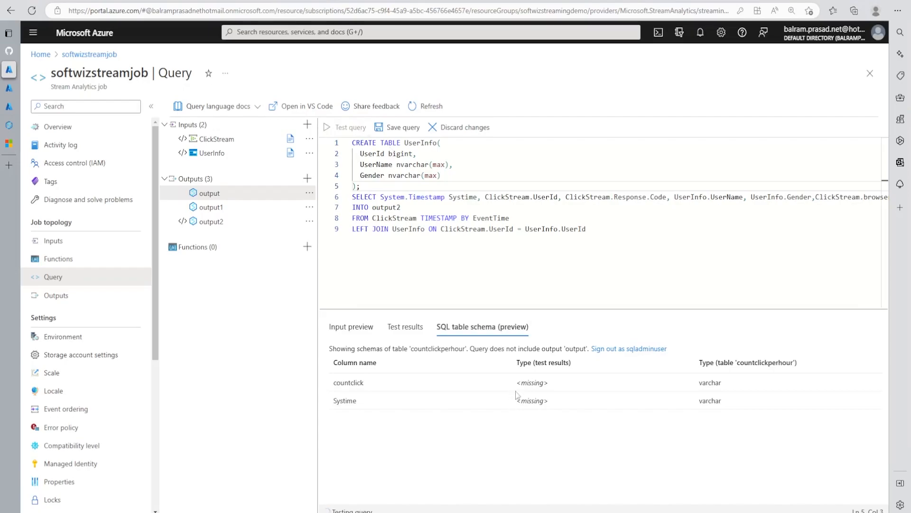
pyautogui.click(414, 196)
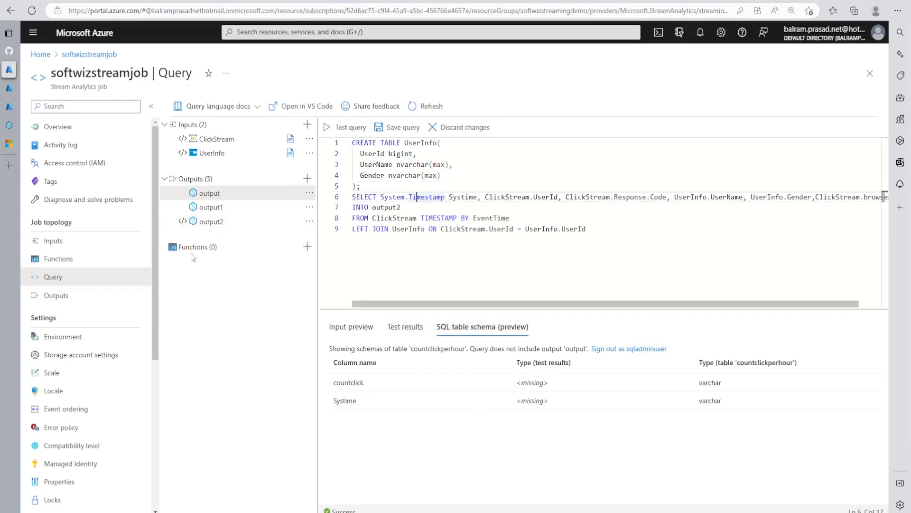
# Load the SQL table schema comparison for output2, entering the SQL login password
pyautogui.click(220, 223)
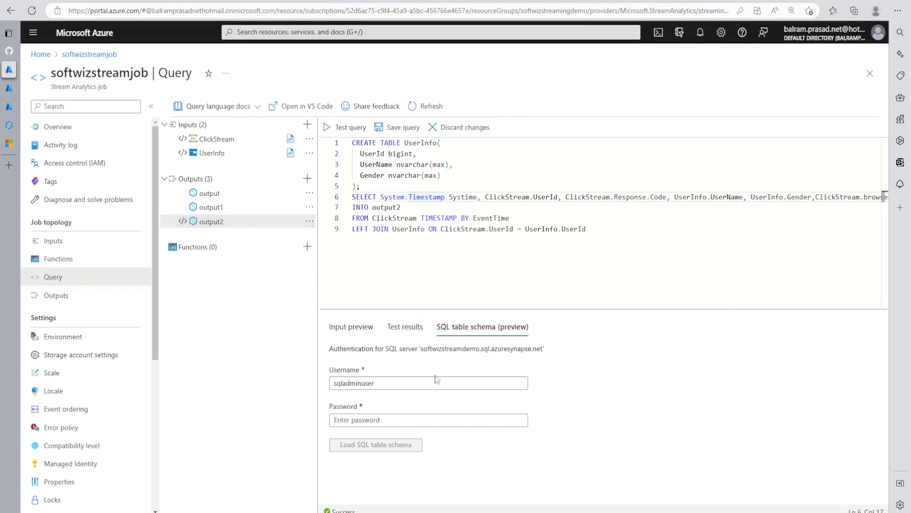
pyautogui.click(441, 420)
pyautogui.hotkey('ctrl', 'v')
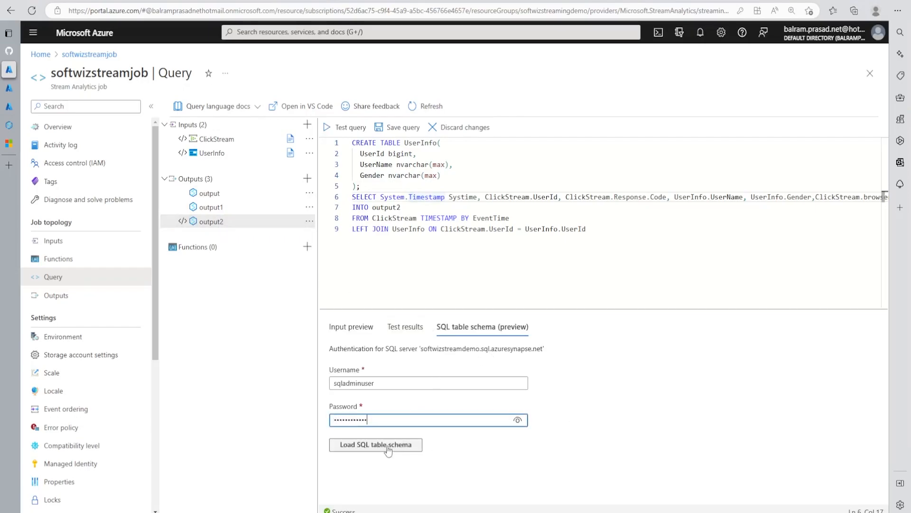
pyautogui.click(387, 446)
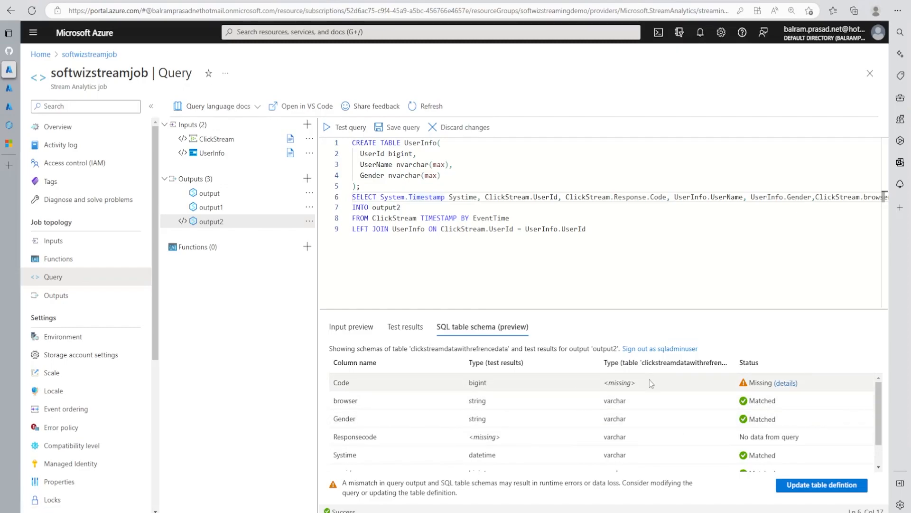
# Alias ClickStream.Response.Code as Responsecode, copying the column name from the Synapse script, and check the remaining columns in output2's schema comparison
pyautogui.hotkey('alt', 'Tab')
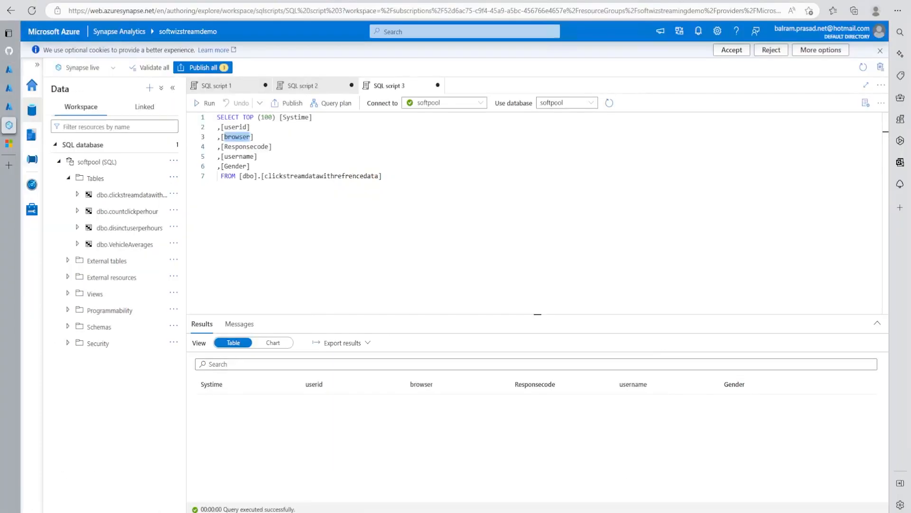
pyautogui.click(250, 127)
pyautogui.doubleClick(267, 146)
pyautogui.hotkey('ctrl', 'c')
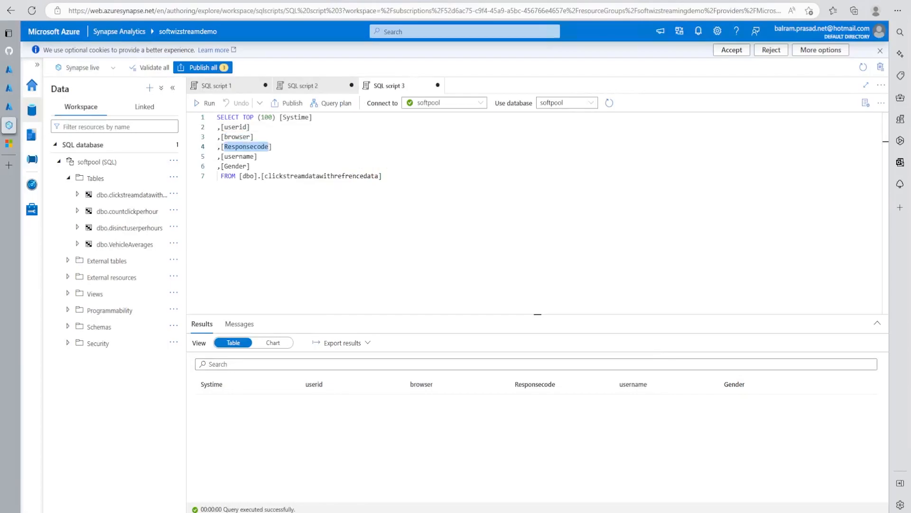
pyautogui.hotkey('alt', 'Tab')
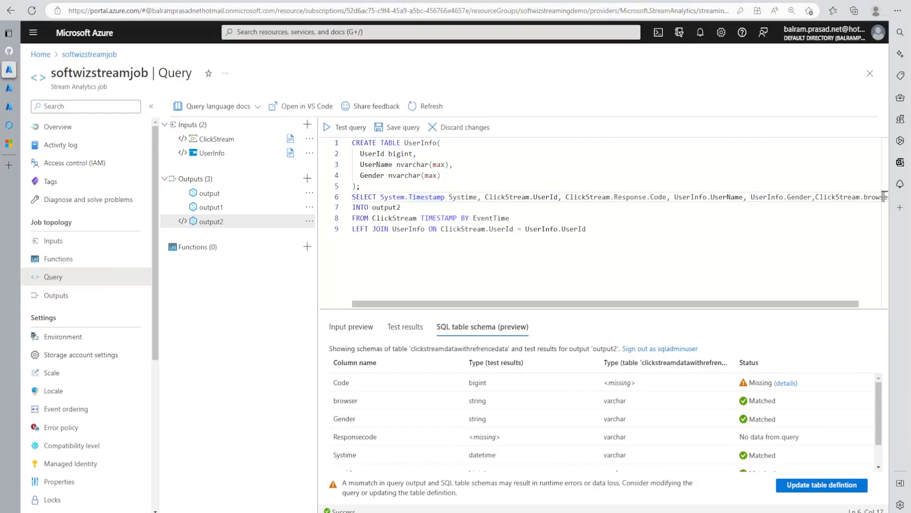
pyautogui.moveTo(789, 305); pyautogui.dragTo(808, 305)
pyautogui.click(646, 197)
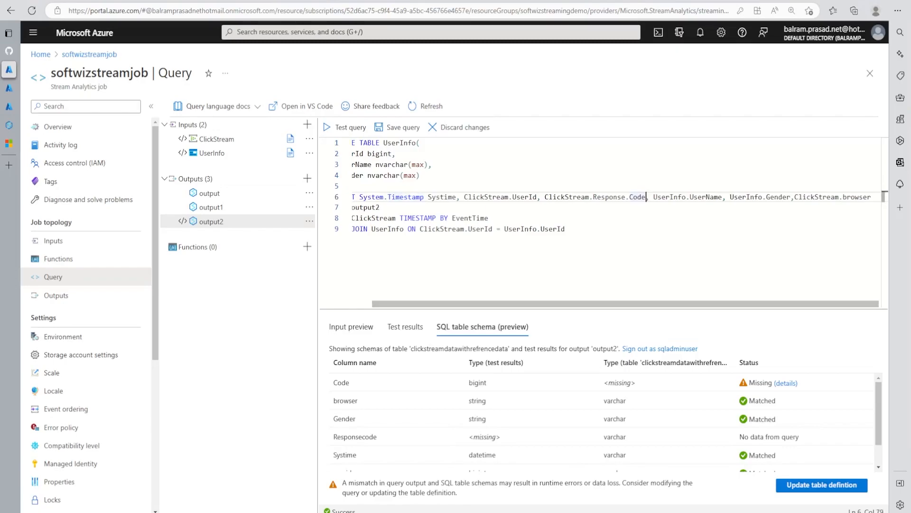
pyautogui.write('as')
pyautogui.hotkey('ctrl', 'v')
pyautogui.hotkey('alt', 'Tab')
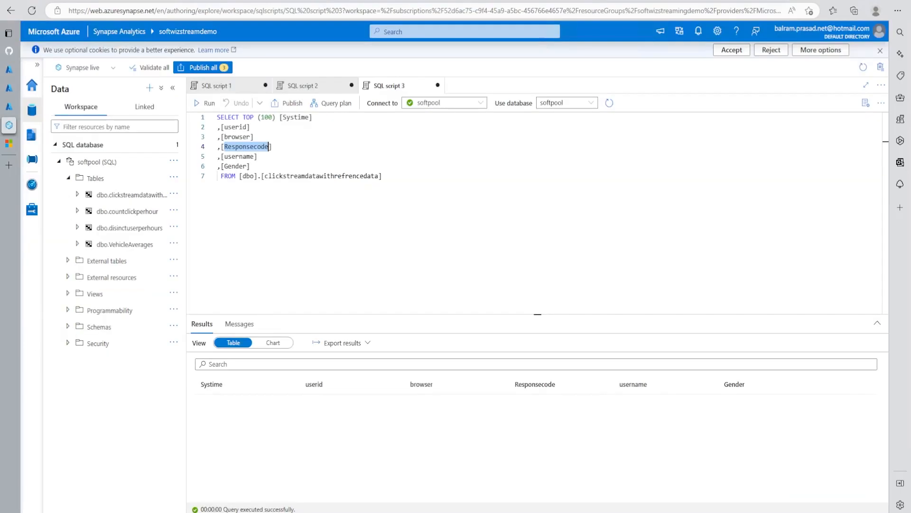
pyautogui.hotkey('alt', 'Tab')
pyautogui.scroll(-2, 799, 427)
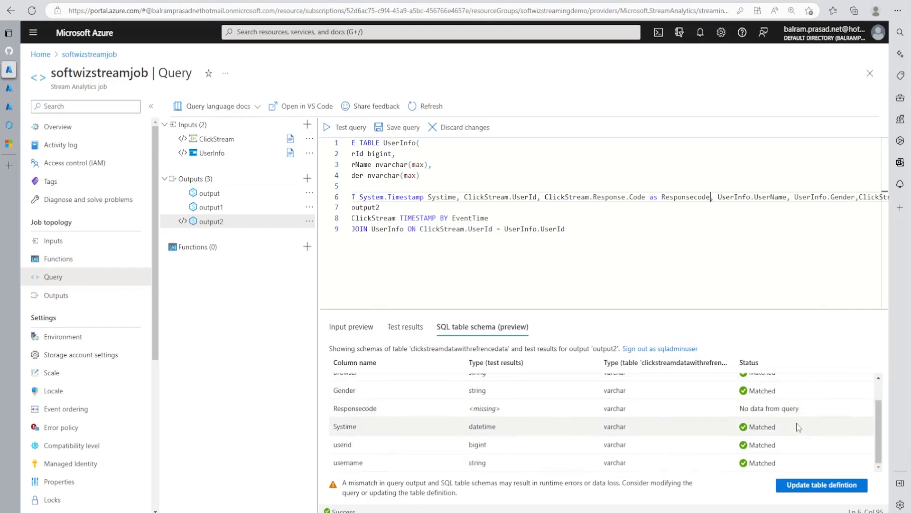
# Retest the join query with the Responsecode alias, check output2's schema comparison, and save the query
pyautogui.scroll(2, 799, 427)
pyautogui.click(603, 261)
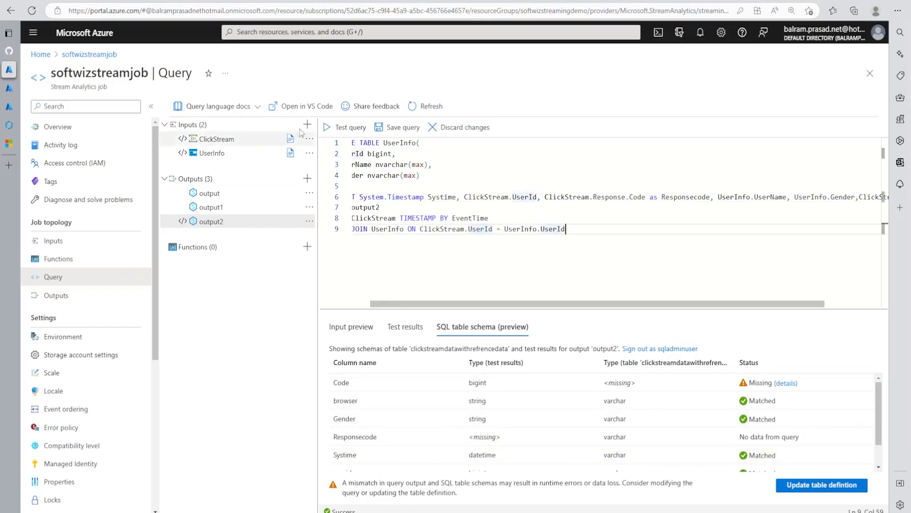
pyautogui.click(331, 127)
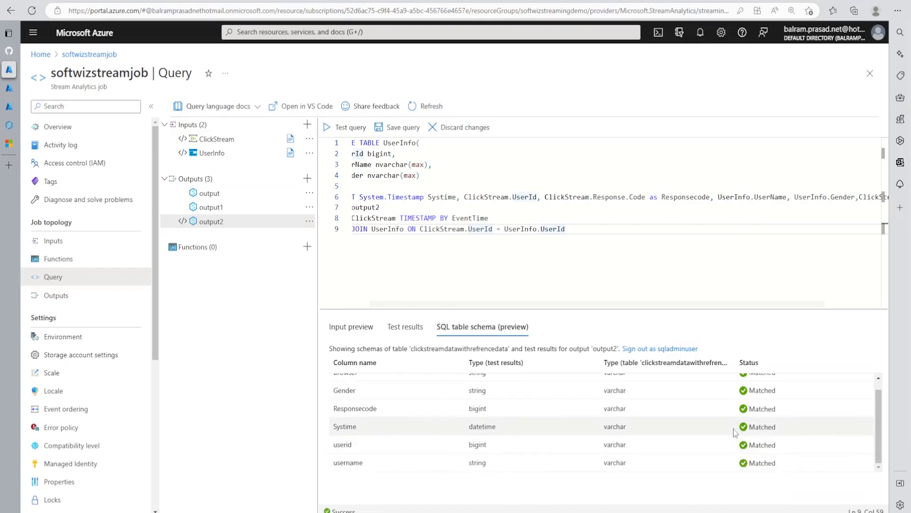
pyautogui.click(394, 186)
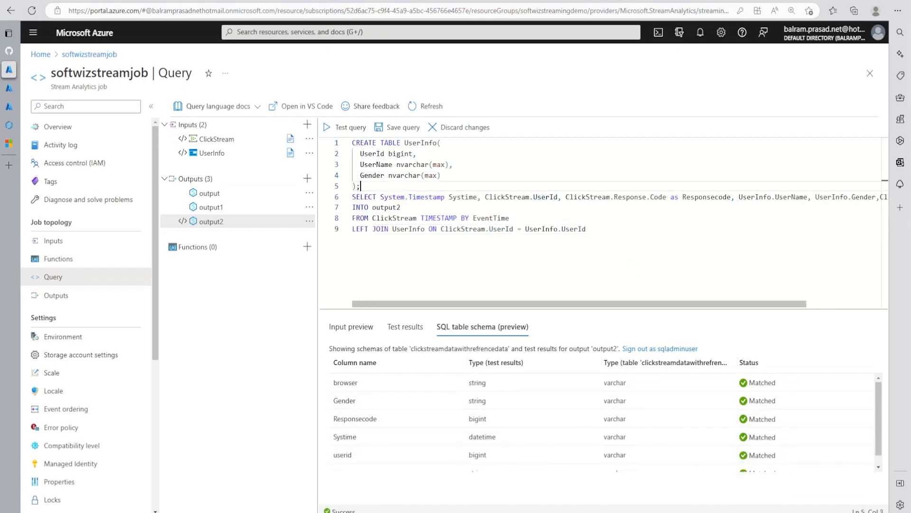
pyautogui.click(393, 128)
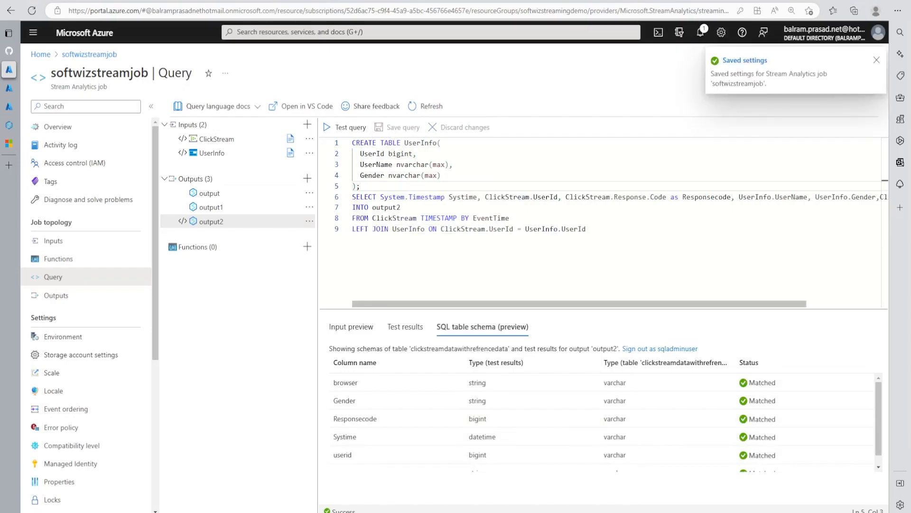
# Look up the UserId from the first test result row in the user-info Notepad file and compare its username
pyautogui.click(406, 327)
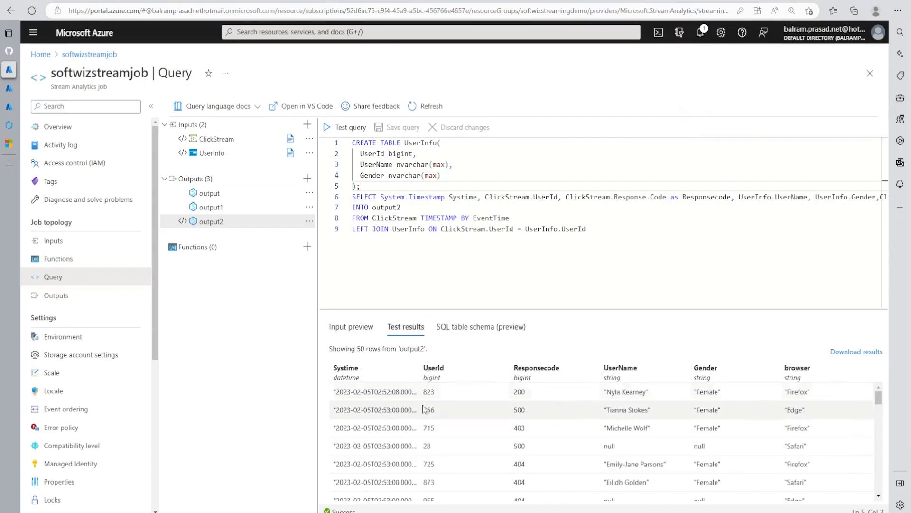
pyautogui.doubleClick(429, 392)
pyautogui.hotkey('ctrl', 'c')
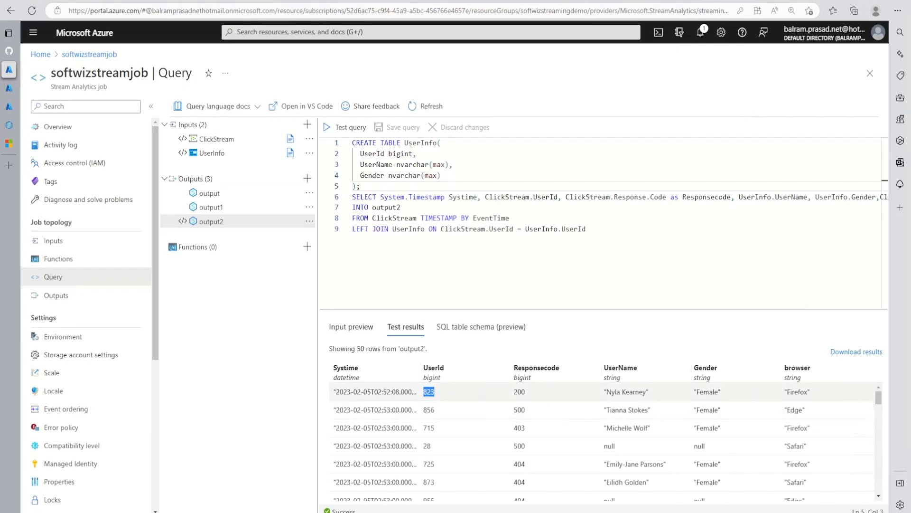
pyautogui.hotkey('alt', 'Tab')
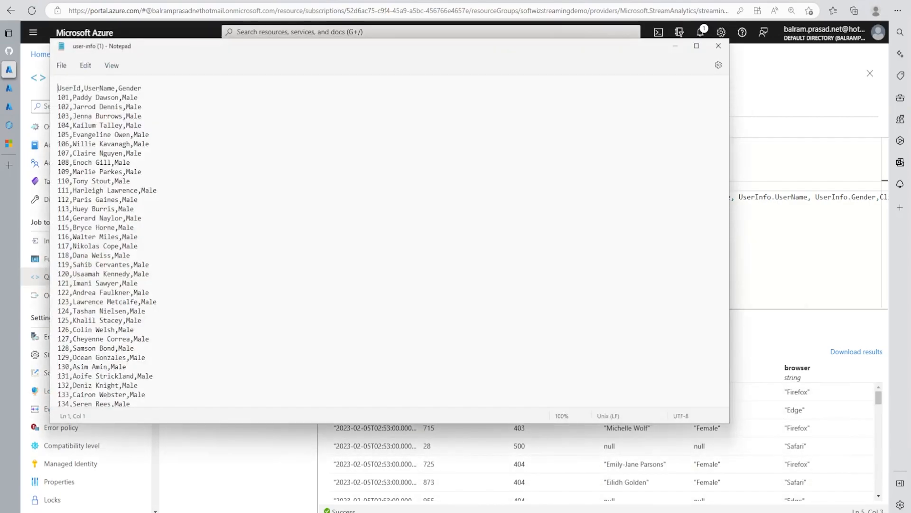
pyautogui.hotkey('ctrl', 'f')
pyautogui.hotkey('ctrl', 'v')
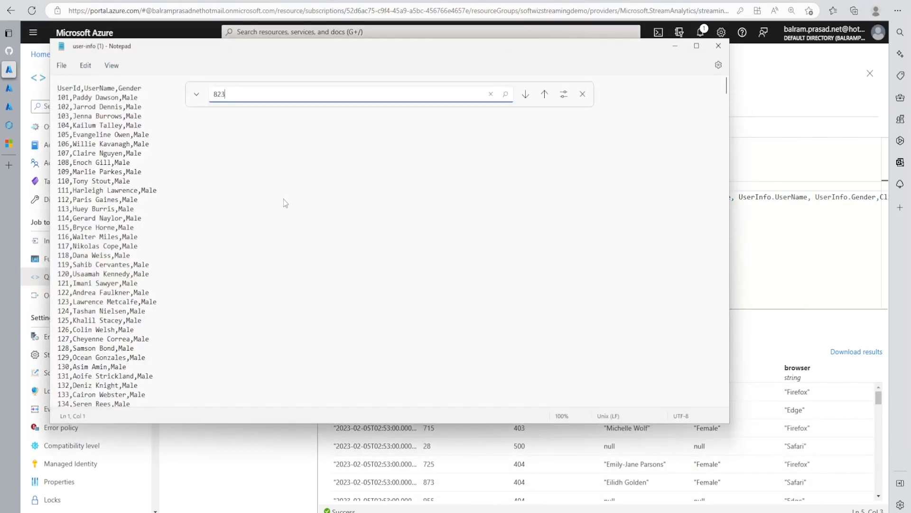
pyautogui.click(525, 94)
pyautogui.moveTo(84, 395); pyautogui.dragTo(143, 396)
pyautogui.hotkey('alt', 'Tab')
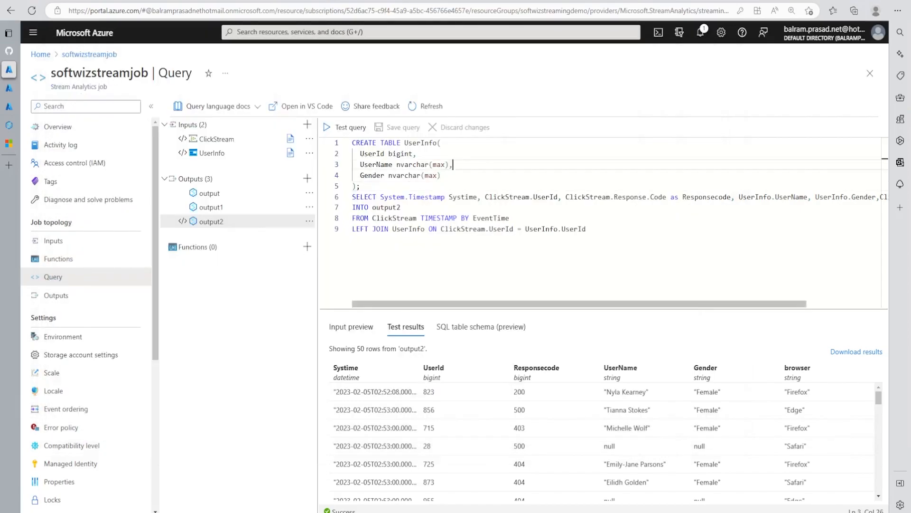
# Start the softwizstreamjob streaming job from its overview and reopen its query
pyautogui.click(130, 133)
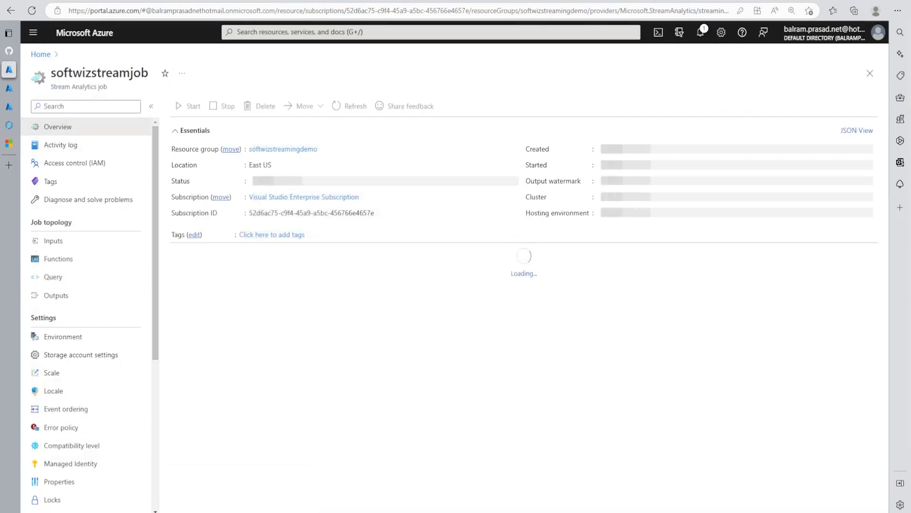
pyautogui.click(189, 106)
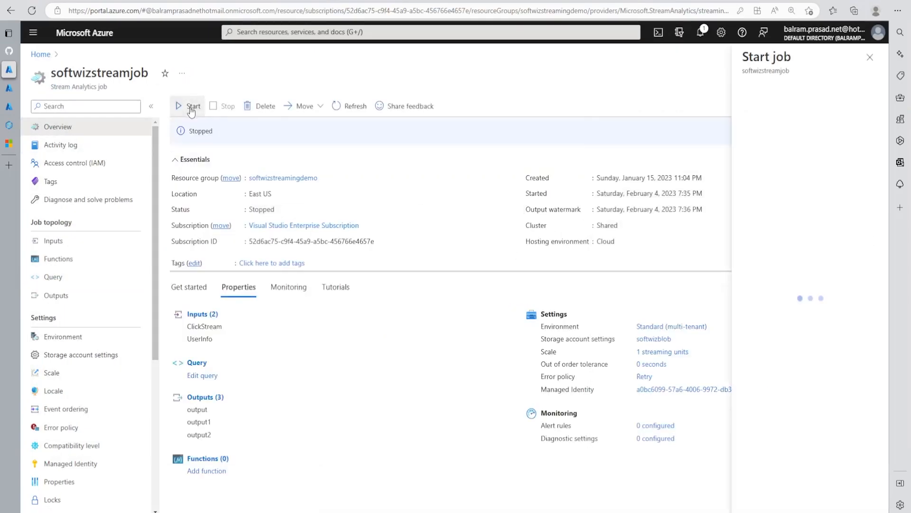
pyautogui.click(762, 498)
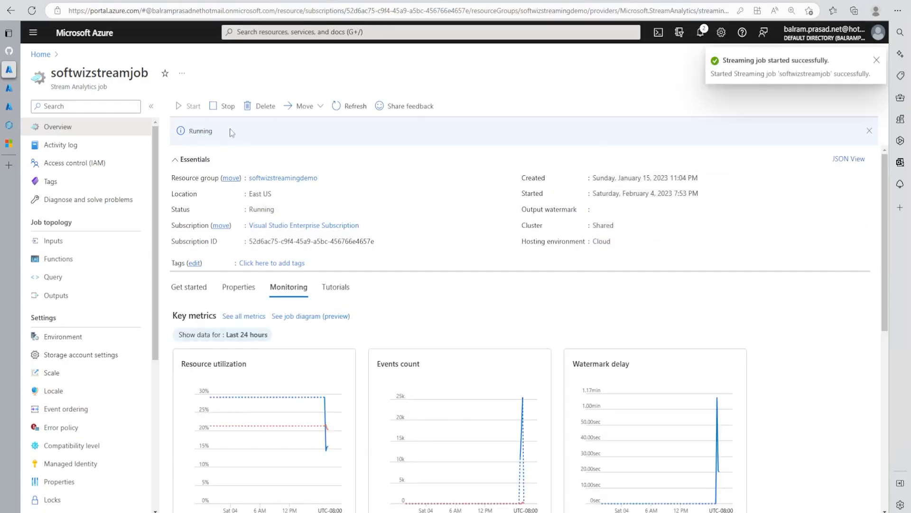
pyautogui.click(60, 281)
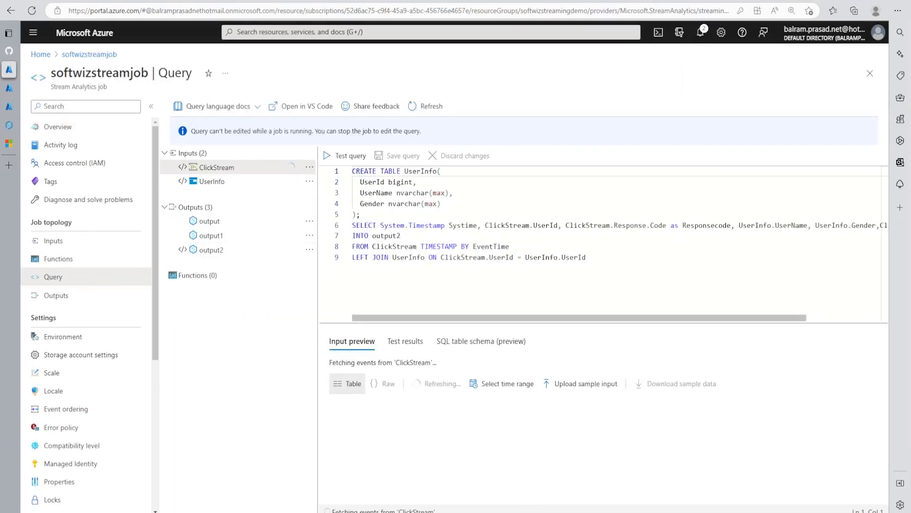
# Switch to Synapse, run the top-100 select on clickstreamdatawithrefrencedata, and examine the row with a NULL username
pyautogui.click(8, 125)
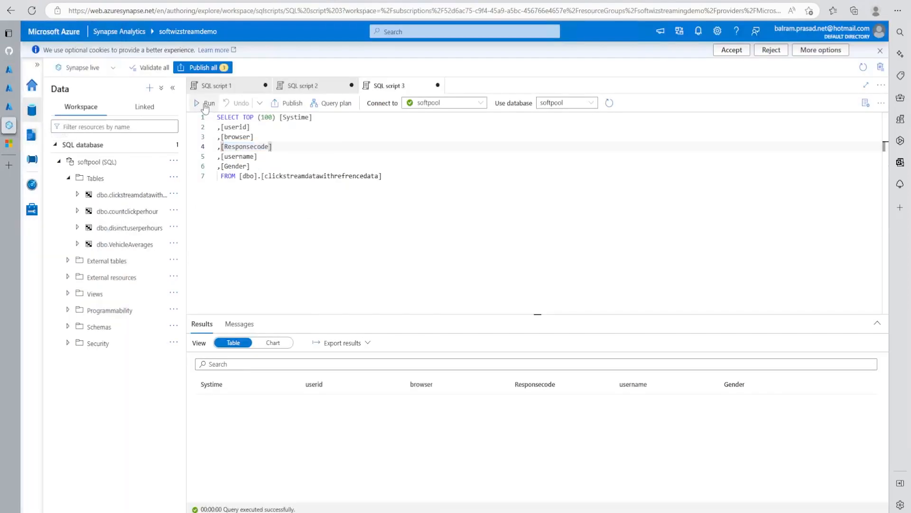
pyautogui.click(207, 103)
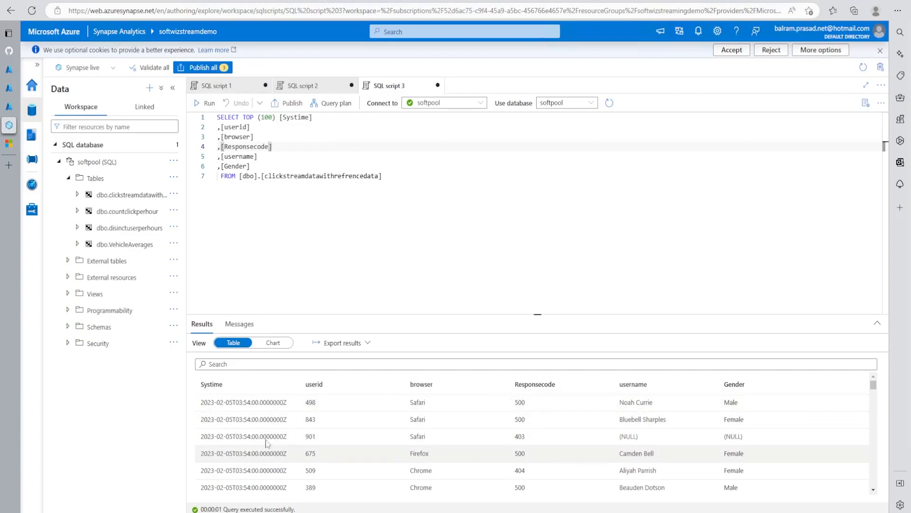
pyautogui.moveTo(281, 436); pyautogui.dragTo(342, 439)
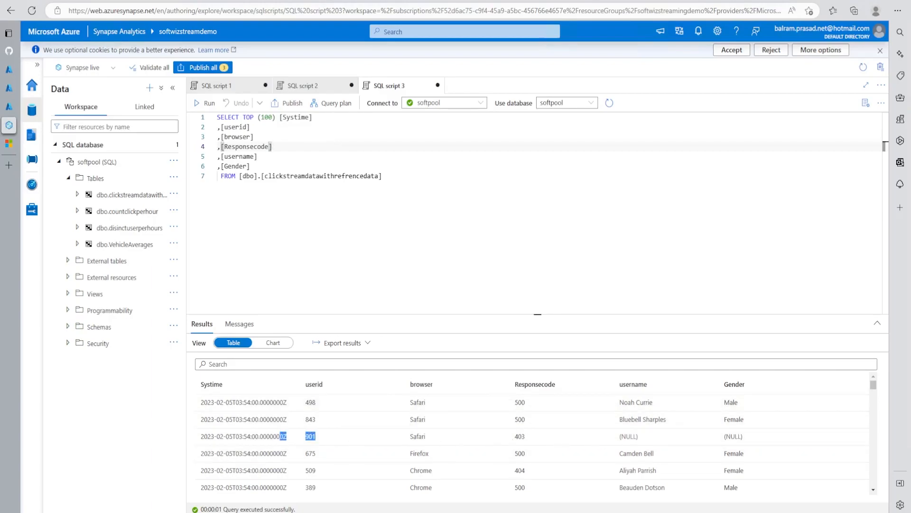
pyautogui.doubleClick(629, 436)
# Search the user-info Notepad file for the userid copied from the row with the NULL username
pyautogui.doubleClick(310, 436)
pyautogui.hotkey('ctrl', 'c')
pyautogui.hotkey('alt', 'Tab')
pyautogui.click(158, 266)
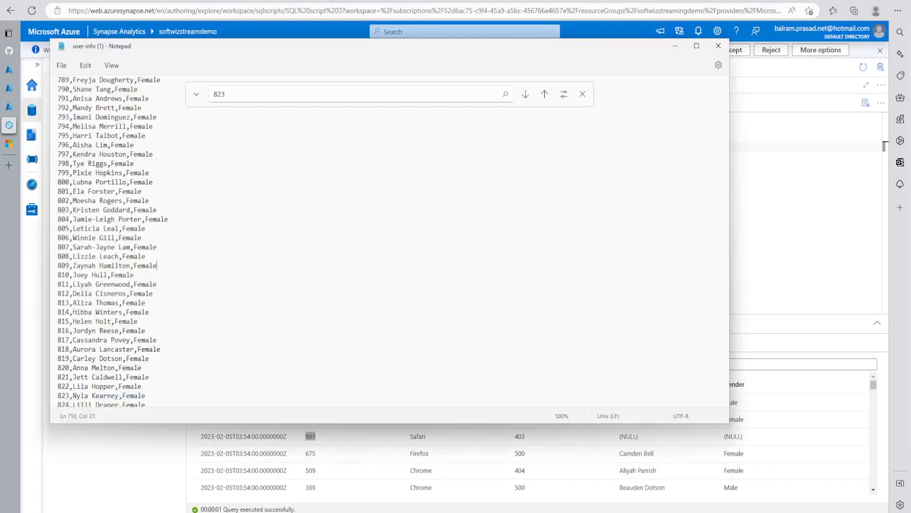
pyautogui.hotkey('ctrl', 'f')
pyautogui.hotkey('ctrl', 'v')
pyautogui.click(526, 94)
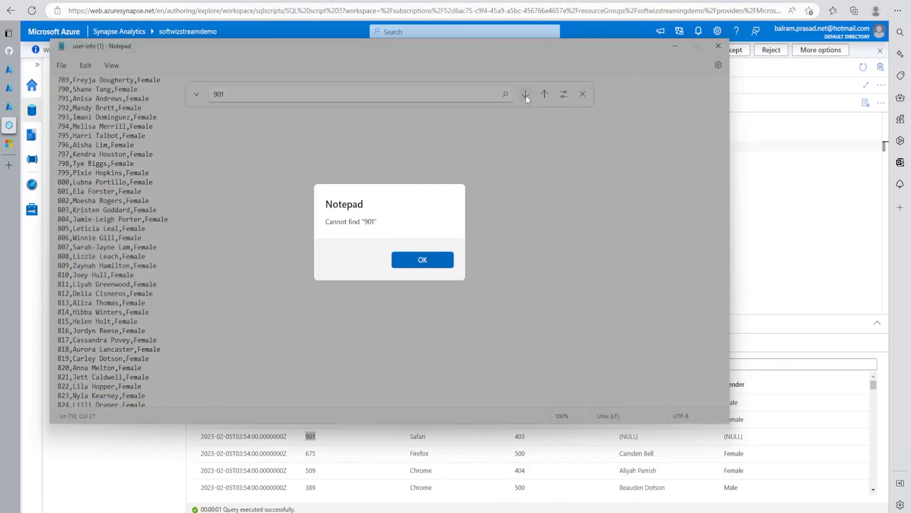
pyautogui.click(410, 261)
pyautogui.click(675, 46)
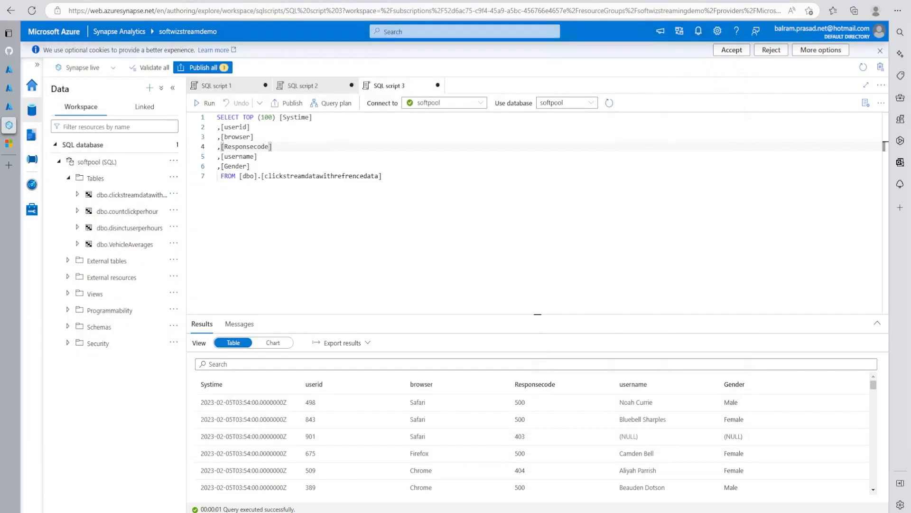
# Examine the NULL username and Gender values and further joined rows in the Synapse query results
pyautogui.moveTo(621, 436); pyautogui.dragTo(657, 437)
pyautogui.moveTo(738, 436); pyautogui.dragTo(752, 436)
pyautogui.scroll(-5, 708, 448)
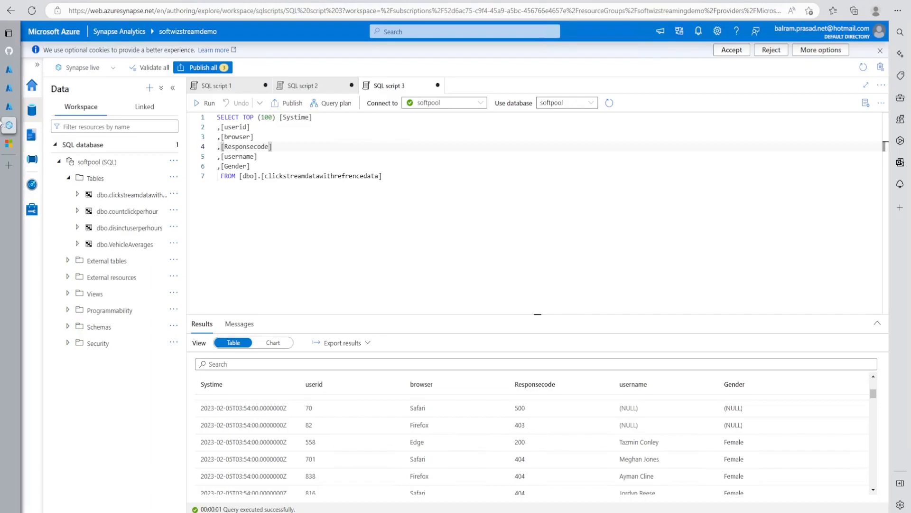
pyautogui.moveTo(11, 113)
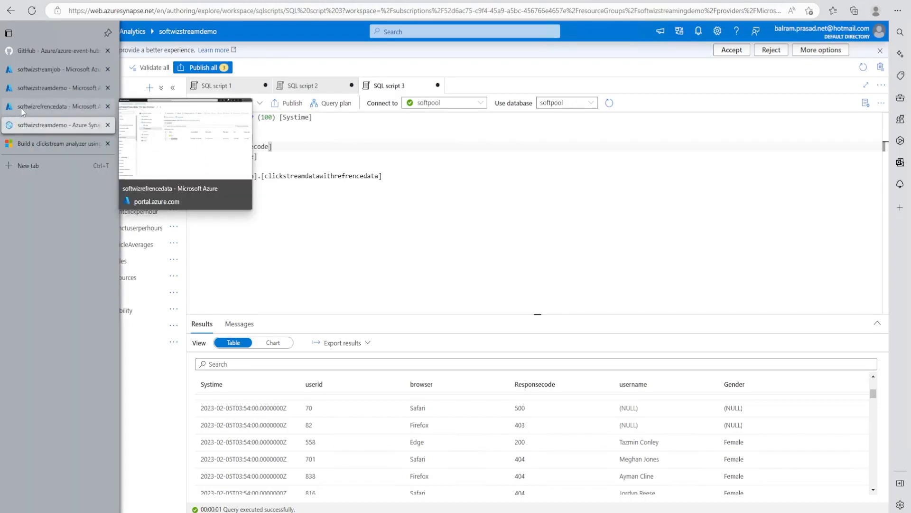